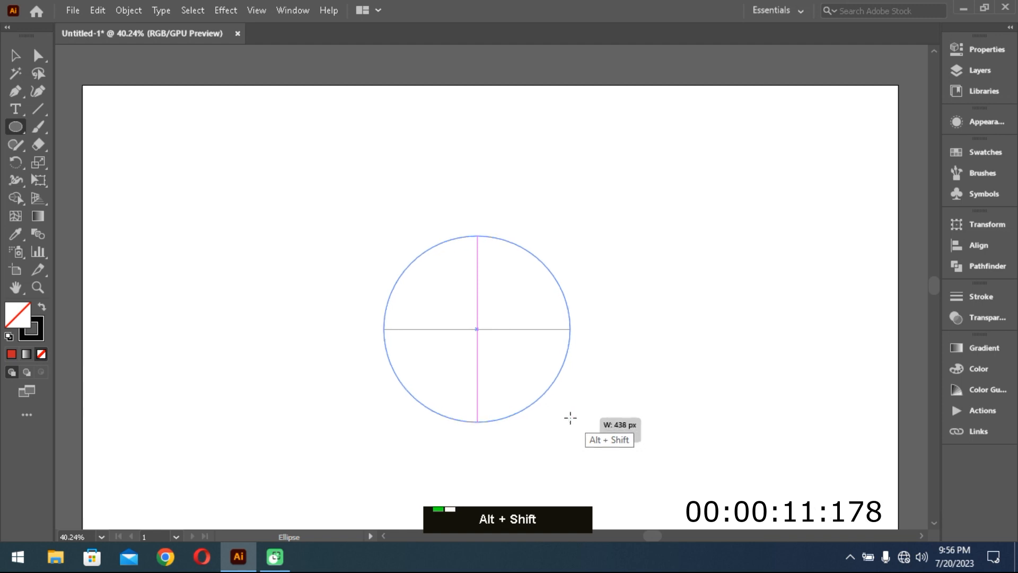
# - Duplicate the circle in place and shrink the copy about its center to about three-fifths of the original diameter
pyautogui.click(98, 10)
pyautogui.click(124, 82)
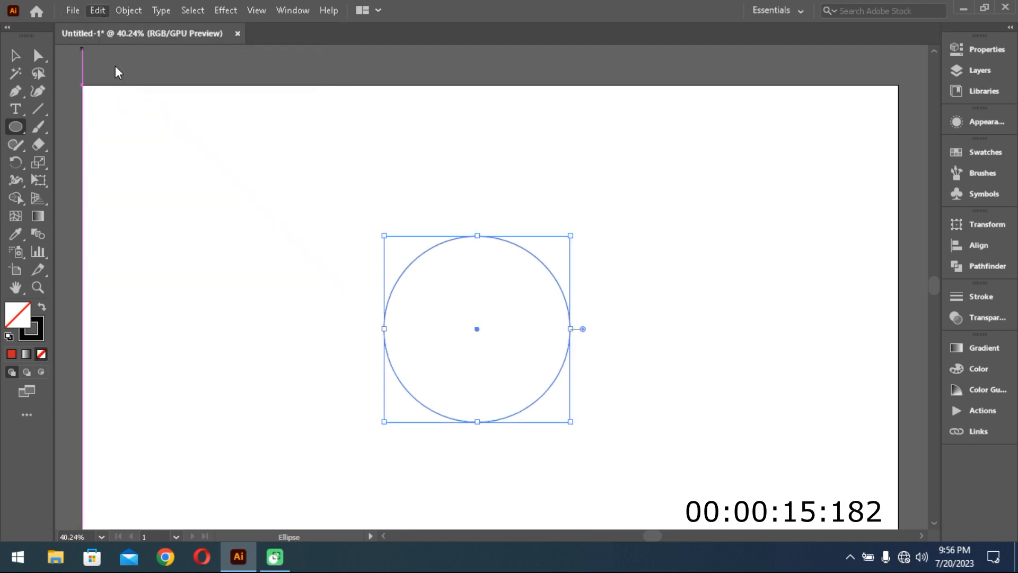
pyautogui.click(97, 11)
pyautogui.click(150, 119)
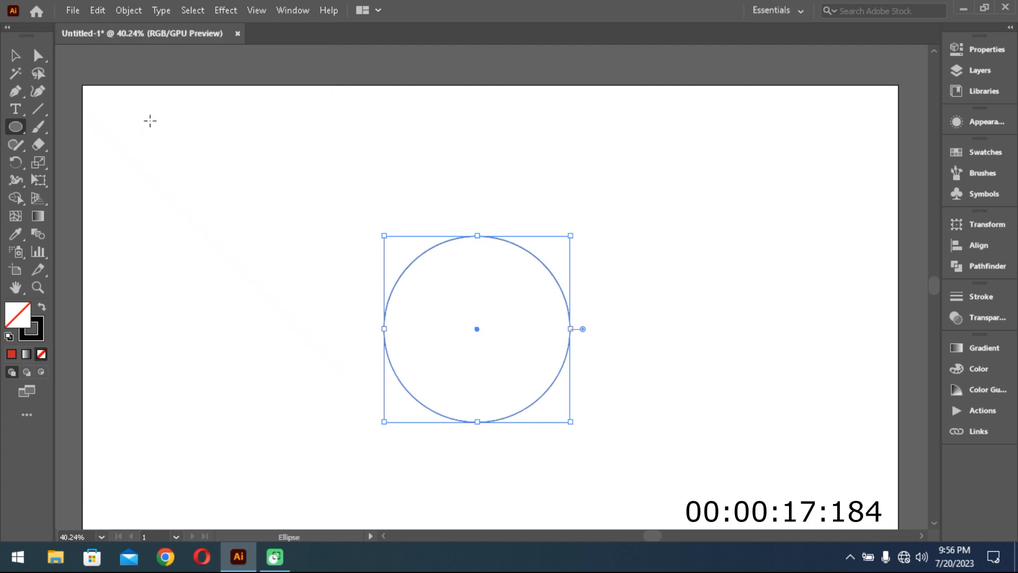
pyautogui.moveTo(571, 422); pyautogui.dragTo(532, 384)
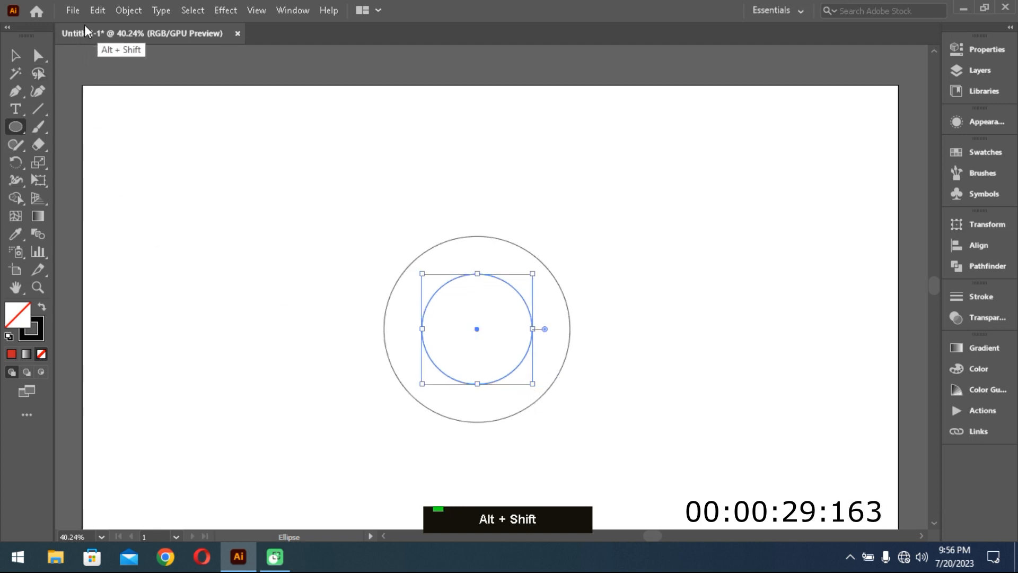
# - Duplicate the inner circle in place, shrink the copy about its center to about 84 px wide, and shift it slightly downward
pyautogui.click(100, 11)
pyautogui.click(123, 84)
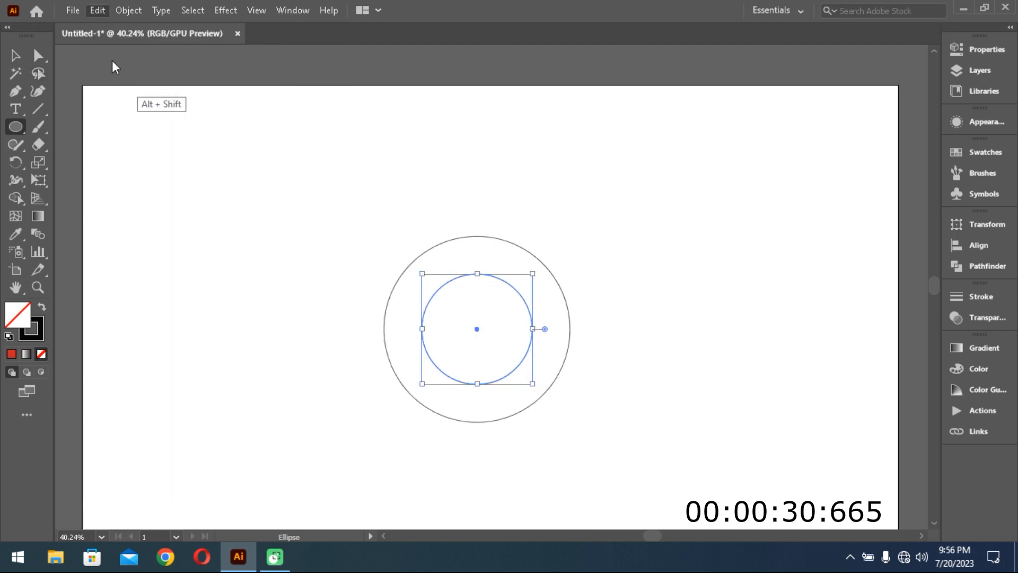
pyautogui.click(99, 12)
pyautogui.click(136, 115)
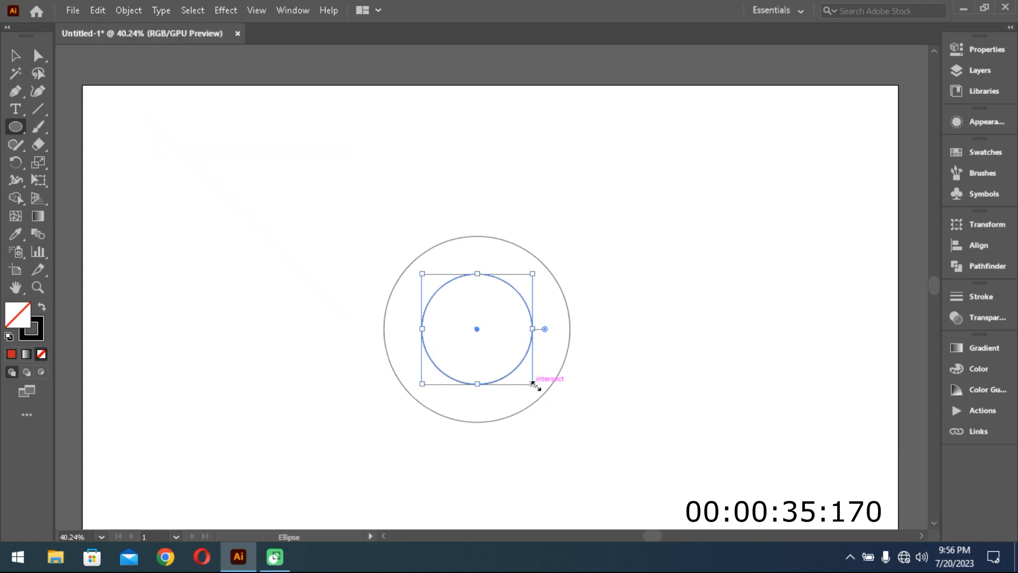
pyautogui.hotkey('alt', 'shift')
pyautogui.moveTo(531, 382); pyautogui.dragTo(493, 348)
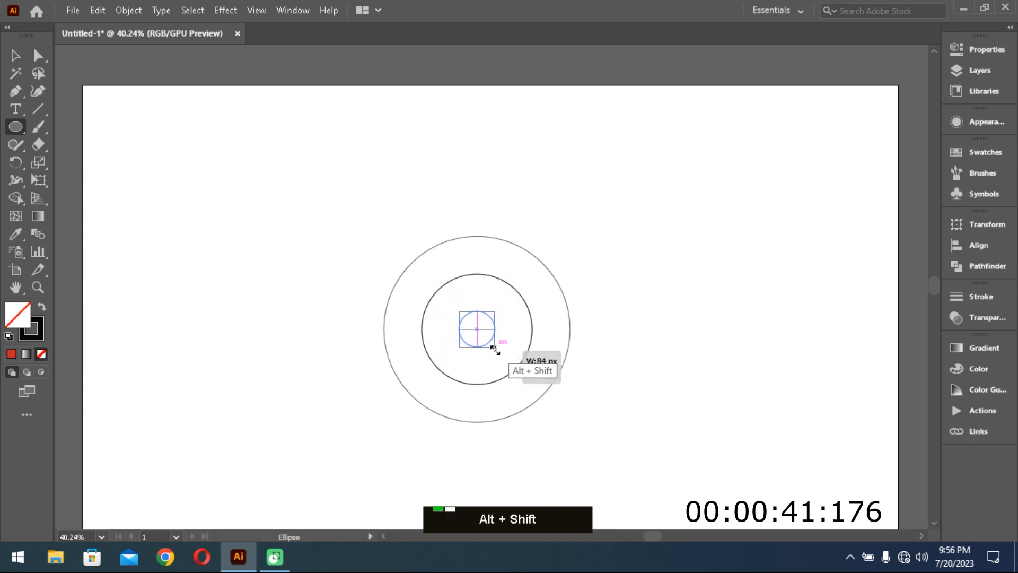
pyautogui.moveTo(495, 350)
pyautogui.mouseDown()
pyautogui.moveTo(479, 335)
pyautogui.moveTo(479, 348)
pyautogui.mouseUp()
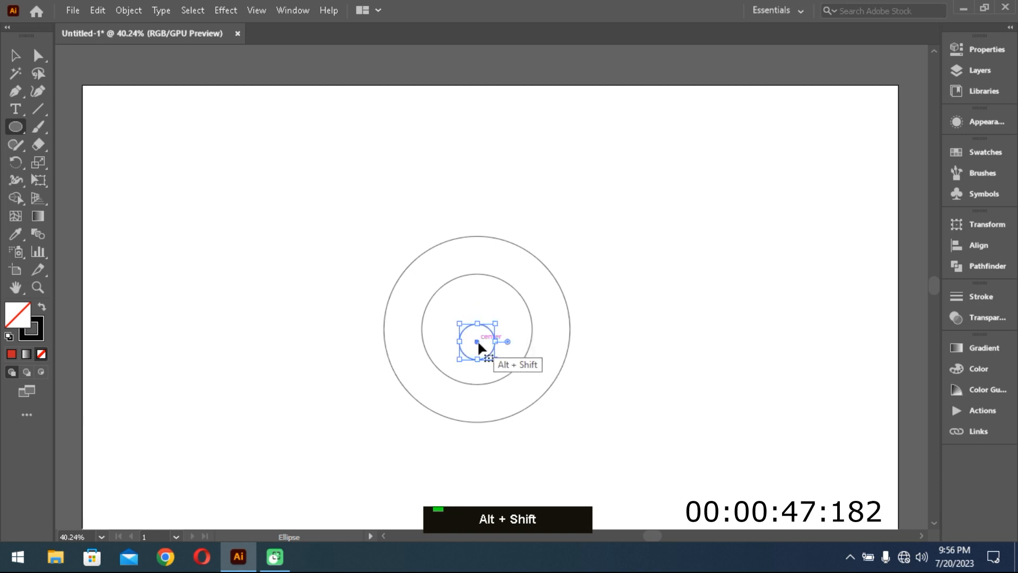
# - Draw a long vertical line tangent to the outer circle's left edge, extending past the artboard
pyautogui.click(38, 109)
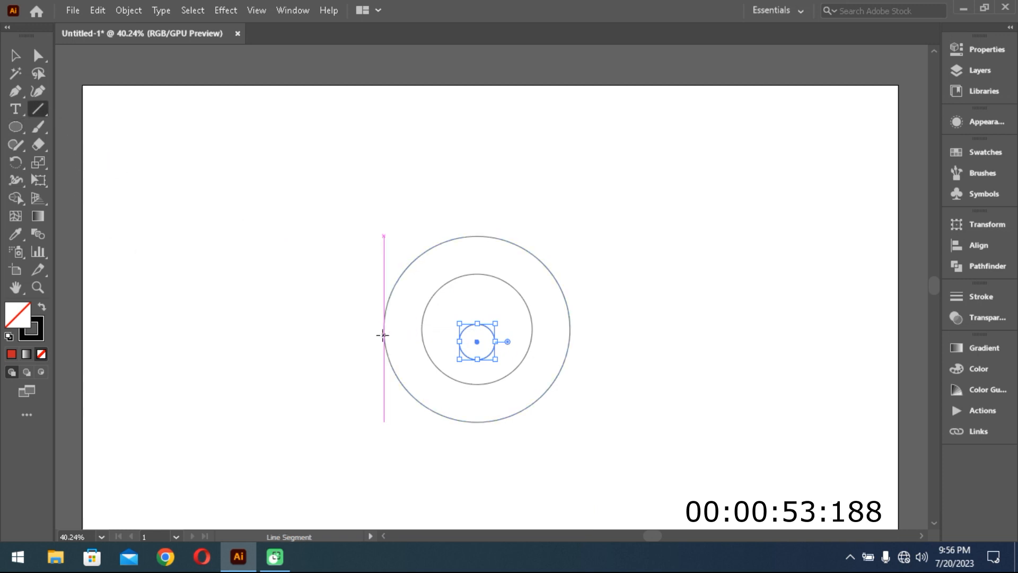
pyautogui.moveTo(382, 335)
pyautogui.mouseDown()
pyautogui.moveTo(398, 535)
pyautogui.moveTo(405, 446)
pyautogui.moveTo(384, 443)
pyautogui.mouseUp()
pyautogui.scroll(5, 488, 443)
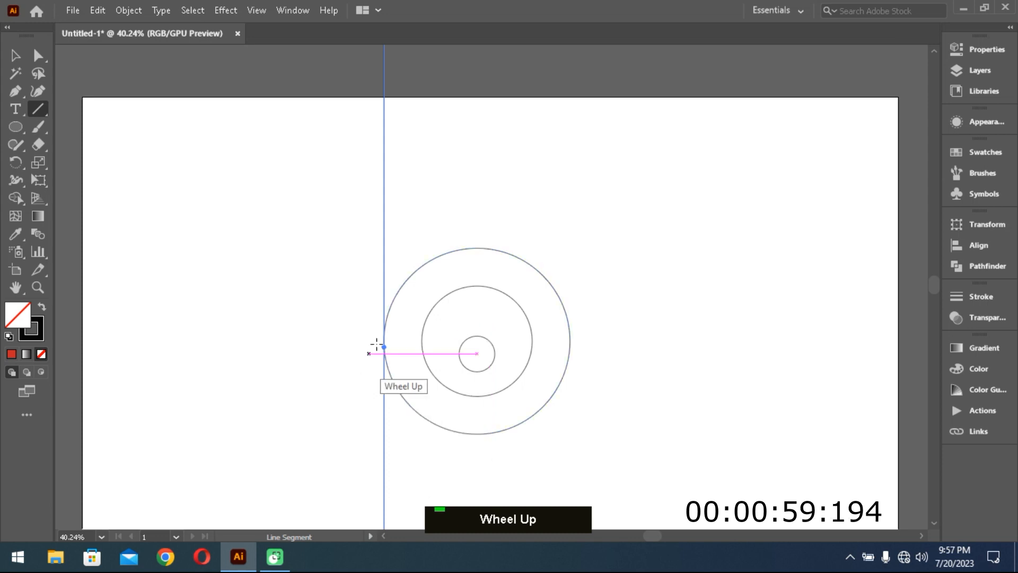
# - Duplicate the vertical line in place and move the copy to the middle circle's left edge
pyautogui.press('v')
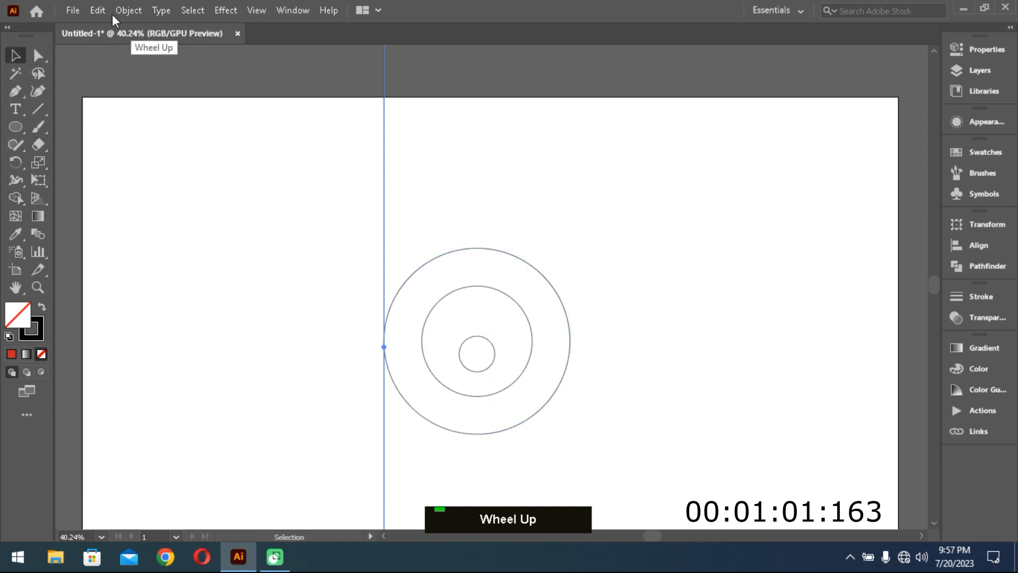
pyautogui.click(103, 11)
pyautogui.click(132, 81)
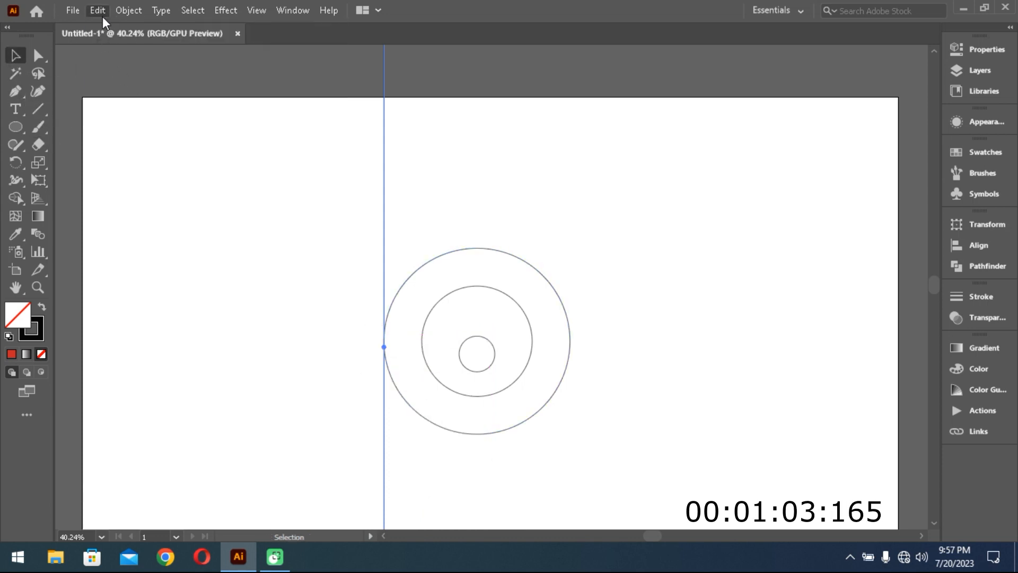
pyautogui.click(101, 13)
pyautogui.click(125, 111)
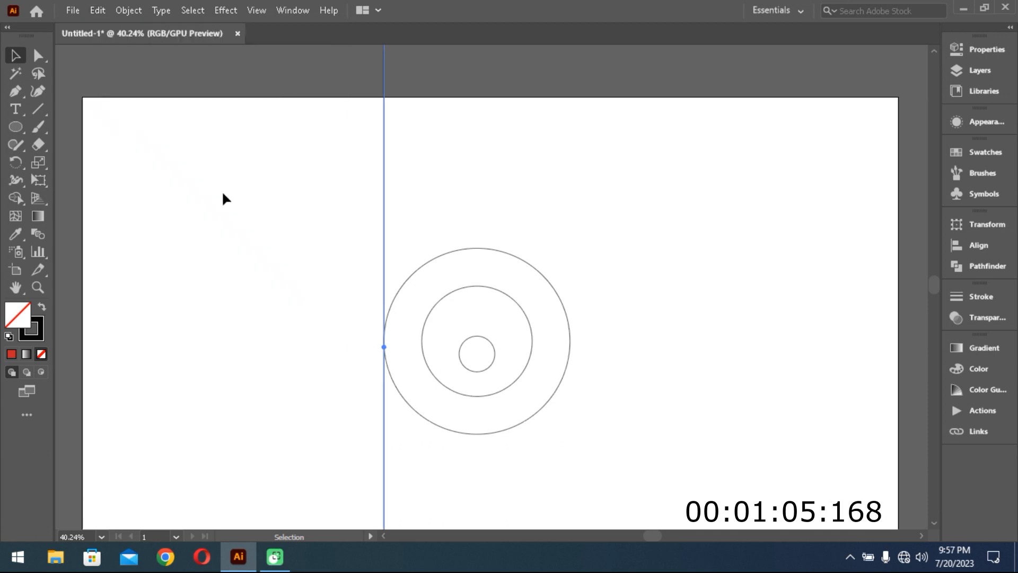
pyautogui.moveTo(382, 279); pyautogui.dragTo(421, 277)
# - Duplicate the second vertical line in place and move the copy to the smallest circle's left edge
pyautogui.click(95, 12)
pyautogui.click(95, 83)
pyautogui.click(96, 11)
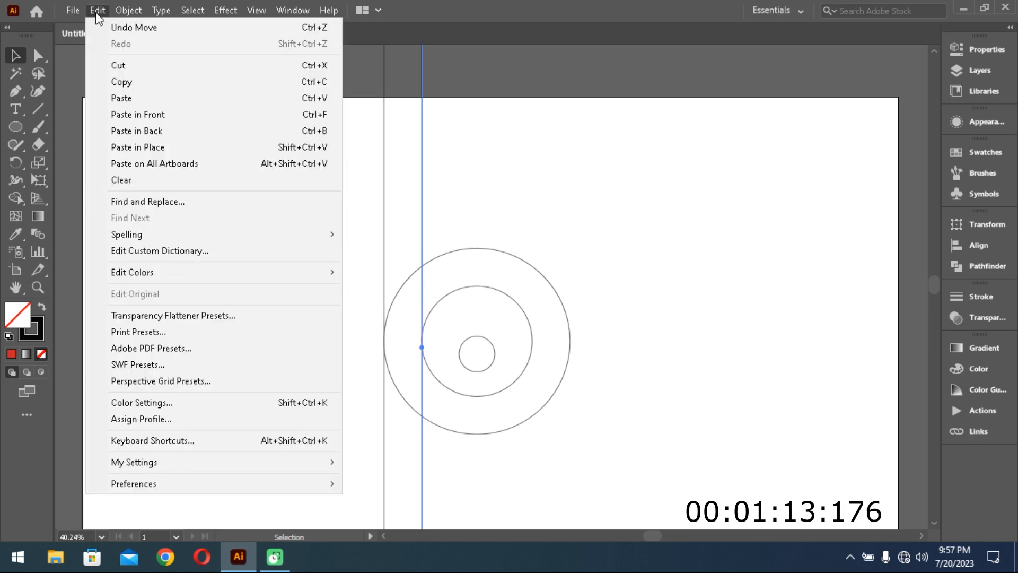
pyautogui.click(139, 112)
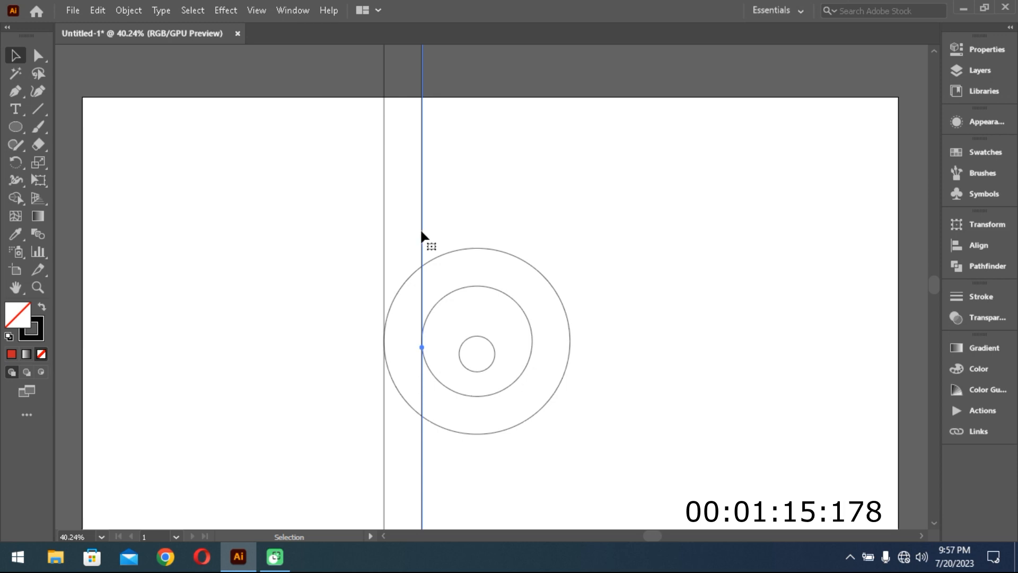
pyautogui.moveTo(422, 230); pyautogui.dragTo(459, 233)
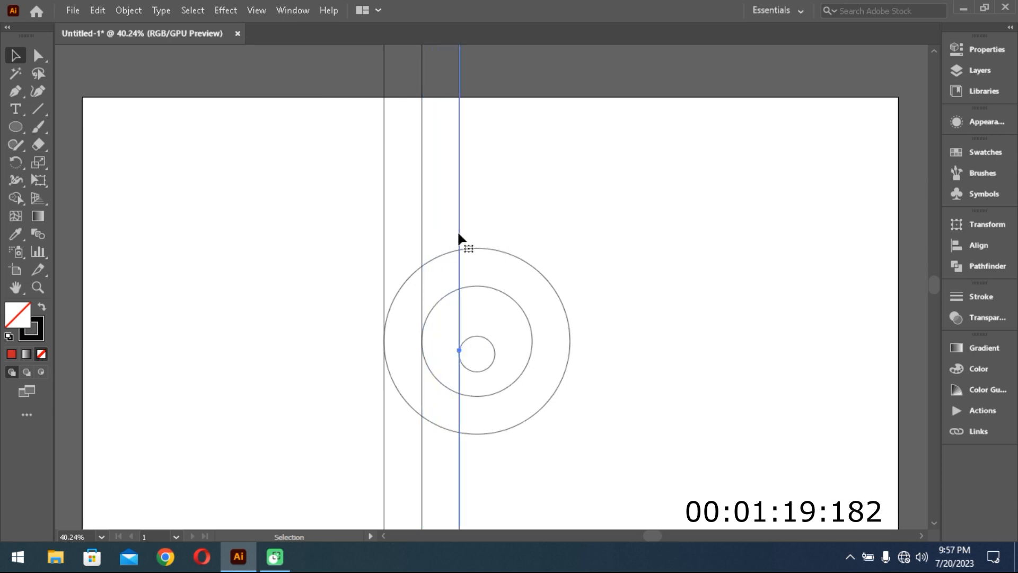
# - Duplicate the third vertical line in place and move the copy to the smallest circle's right edge
pyautogui.click(97, 13)
pyautogui.click(137, 85)
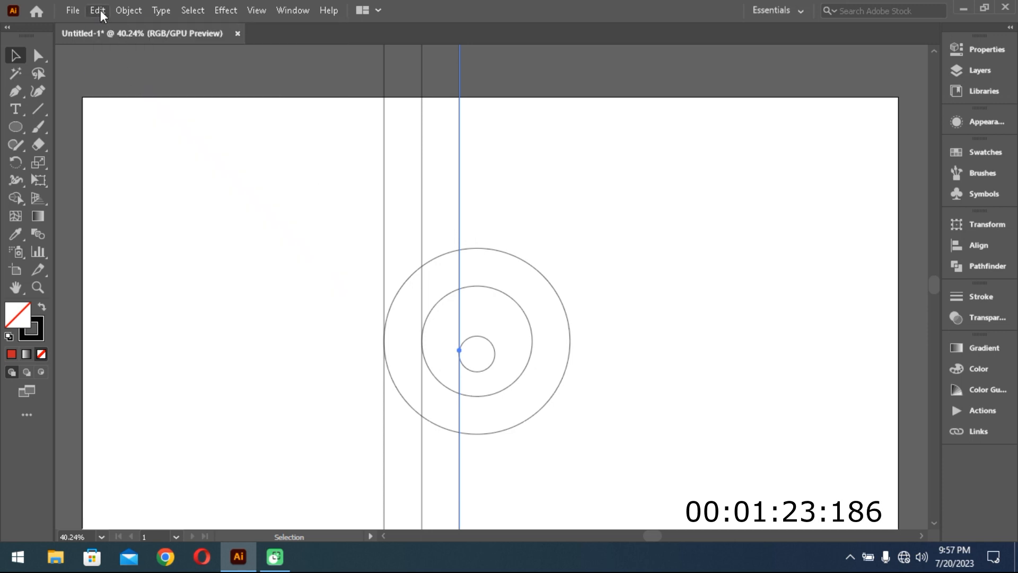
pyautogui.click(99, 11)
pyautogui.click(143, 115)
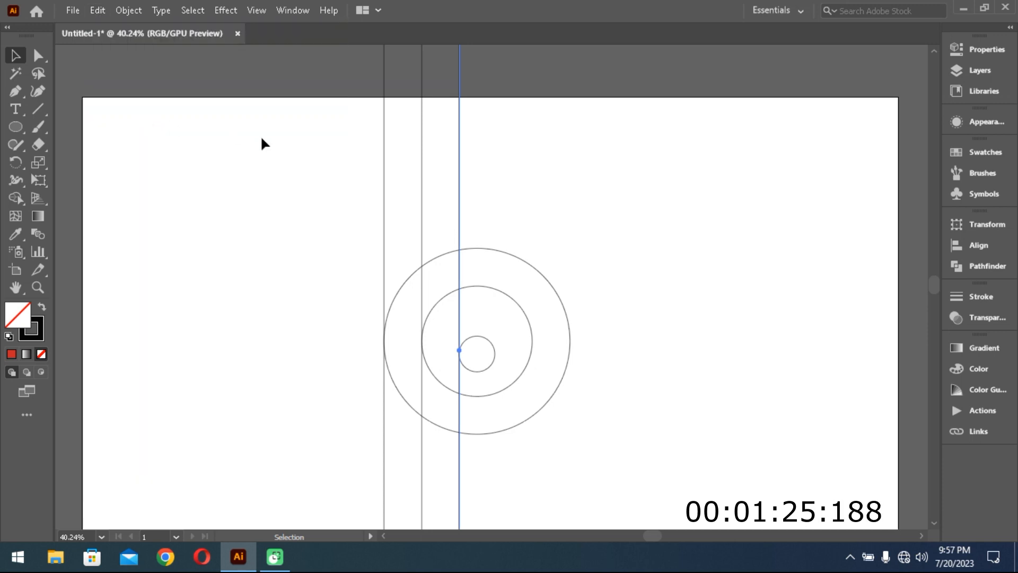
pyautogui.moveTo(459, 200); pyautogui.dragTo(494, 202)
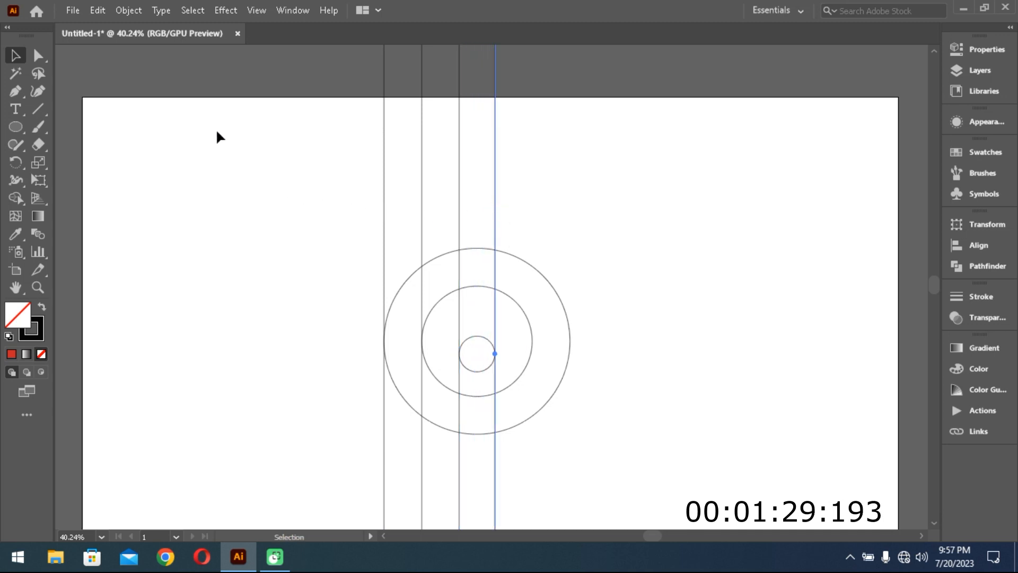
# - Duplicate the fourth vertical line in place and move the copy to the middle circle's right edge
pyautogui.click(100, 8)
pyautogui.click(128, 84)
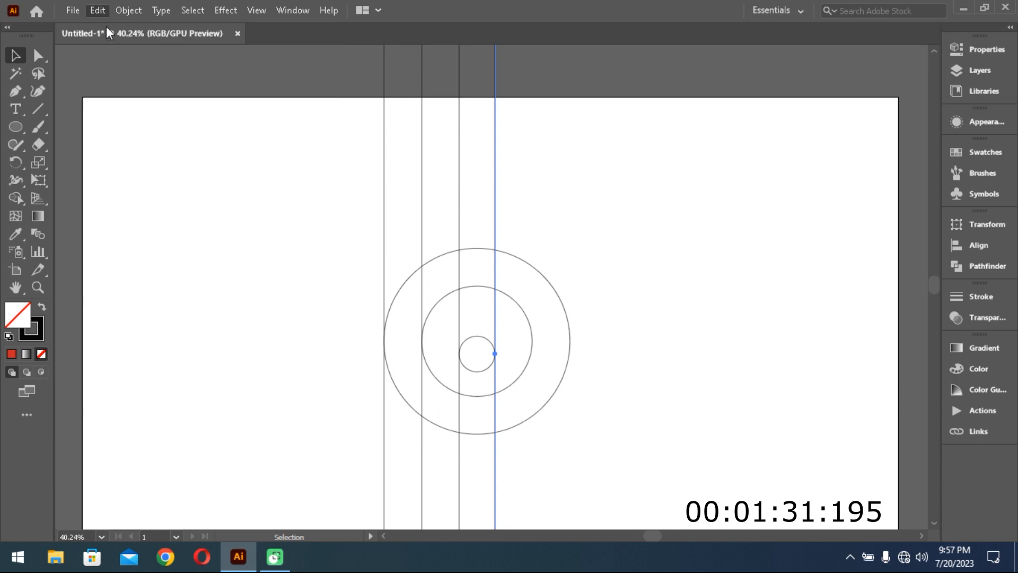
pyautogui.click(99, 9)
pyautogui.click(141, 110)
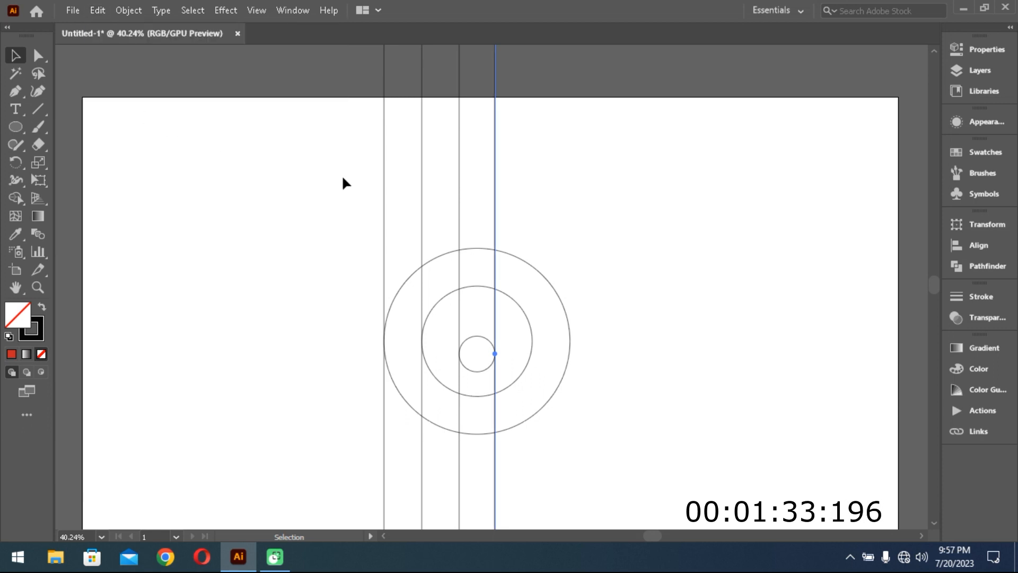
pyautogui.moveTo(494, 221); pyautogui.dragTo(531, 221)
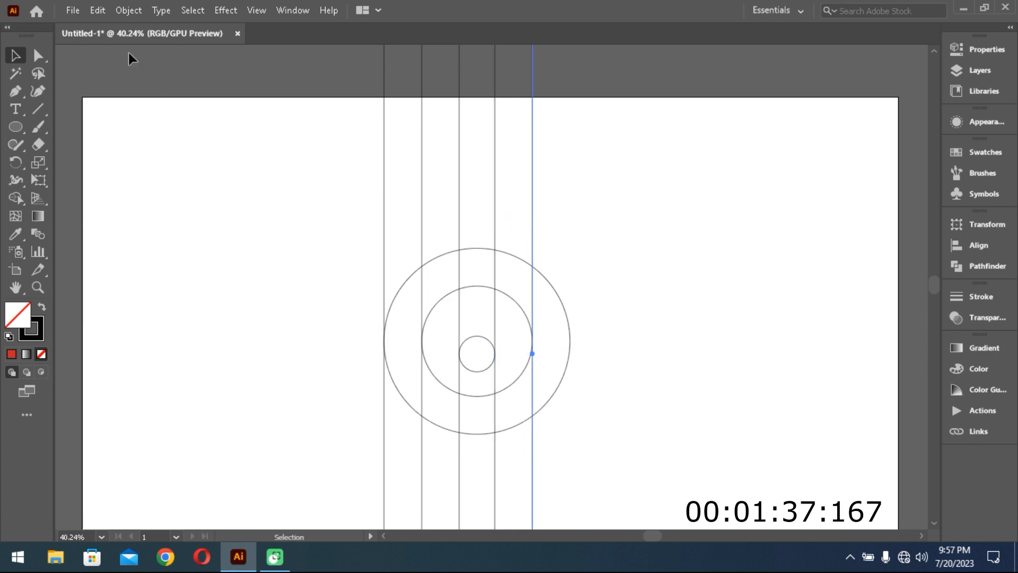
# - Duplicate the fifth vertical line in place and move the copy to the outer circle's right edge
pyautogui.click(99, 10)
pyautogui.click(133, 85)
pyautogui.click(93, 9)
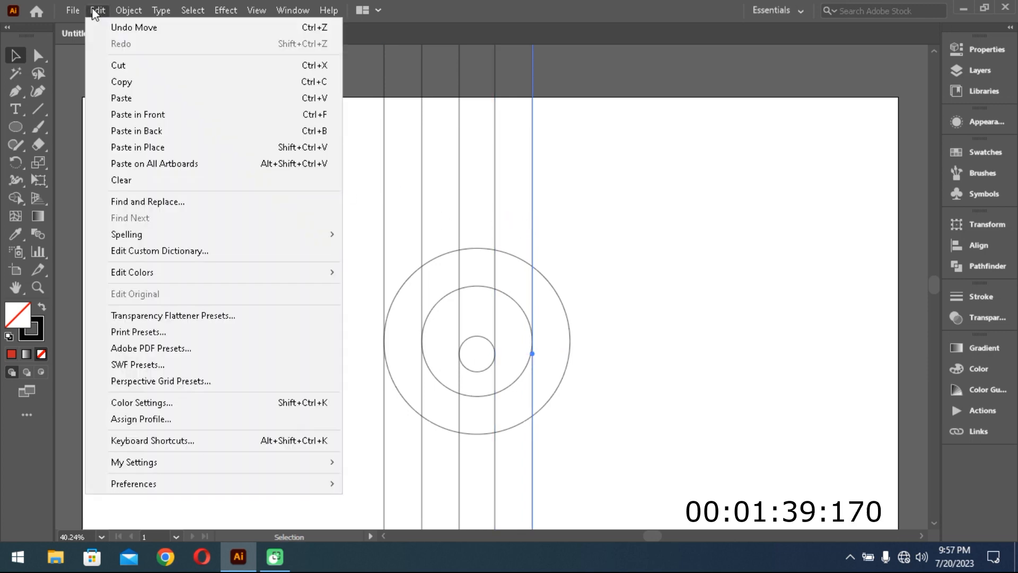
pyautogui.click(148, 116)
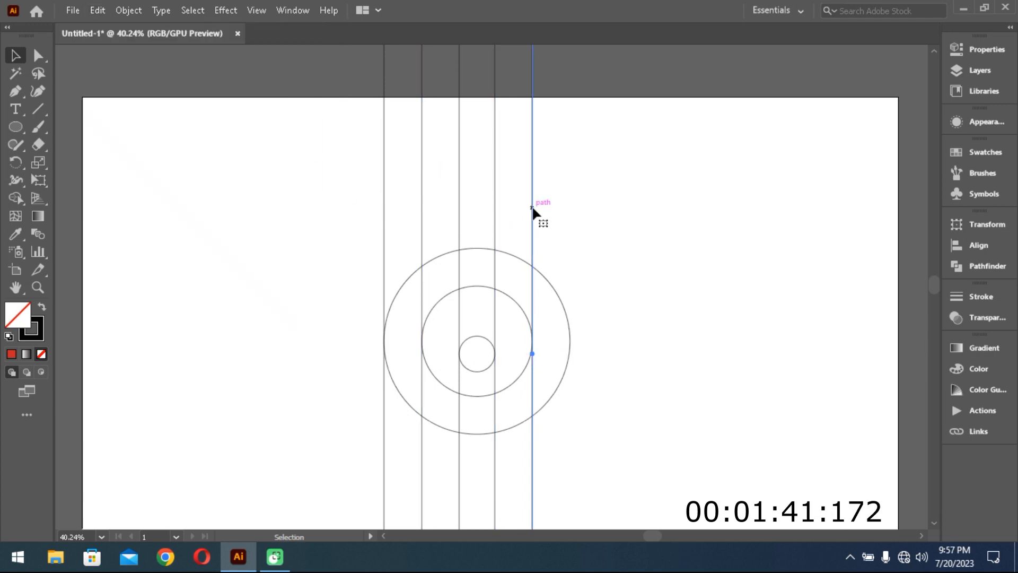
pyautogui.moveTo(532, 208); pyautogui.dragTo(570, 207)
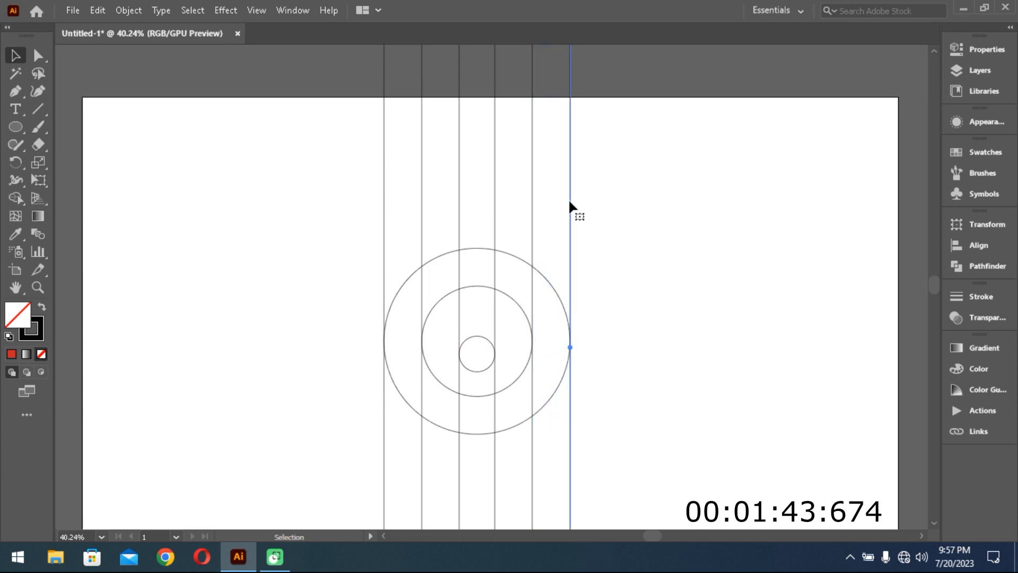
# - Examine up close how the vertical lines touch the edges of the three circles
pyautogui.keyDown('ctrl'); pyautogui.click(616, 264); pyautogui.keyUp('ctrl')
pyautogui.keyDown('ctrl'); pyautogui.click(616, 263); pyautogui.keyUp('ctrl')
pyautogui.moveTo(384, 311); pyautogui.dragTo(609, 238)
pyautogui.keyDown('ctrl'); pyautogui.click(587, 277); pyautogui.keyUp('ctrl')
pyautogui.moveTo(460, 331); pyautogui.dragTo(656, 233)
pyautogui.keyDown('ctrl'); pyautogui.click(623, 271); pyautogui.keyUp('ctrl')
pyautogui.moveTo(447, 319); pyautogui.dragTo(755, 226)
pyautogui.moveTo(675, 265); pyautogui.dragTo(728, 247)
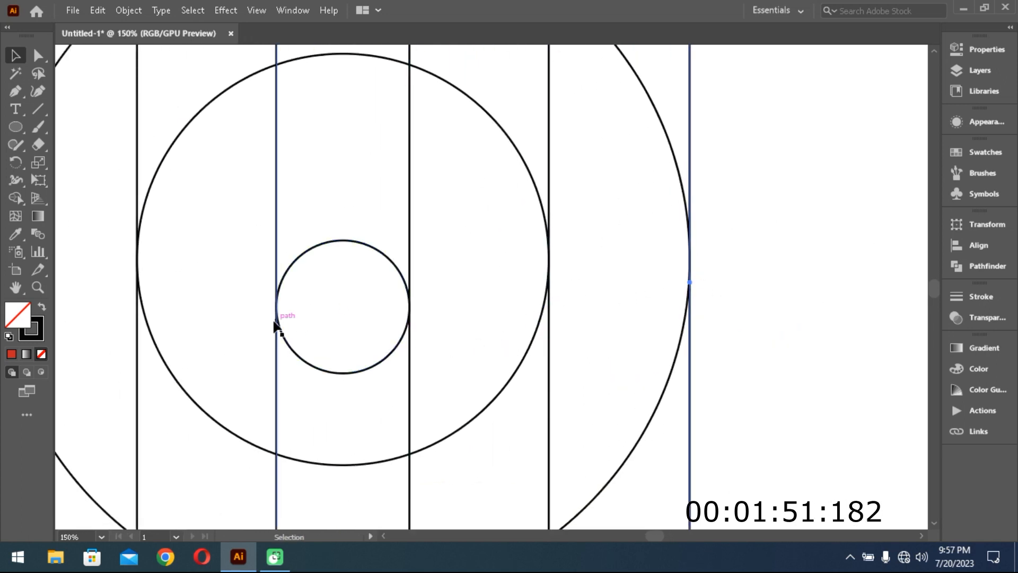
pyautogui.moveTo(172, 288); pyautogui.dragTo(353, 285)
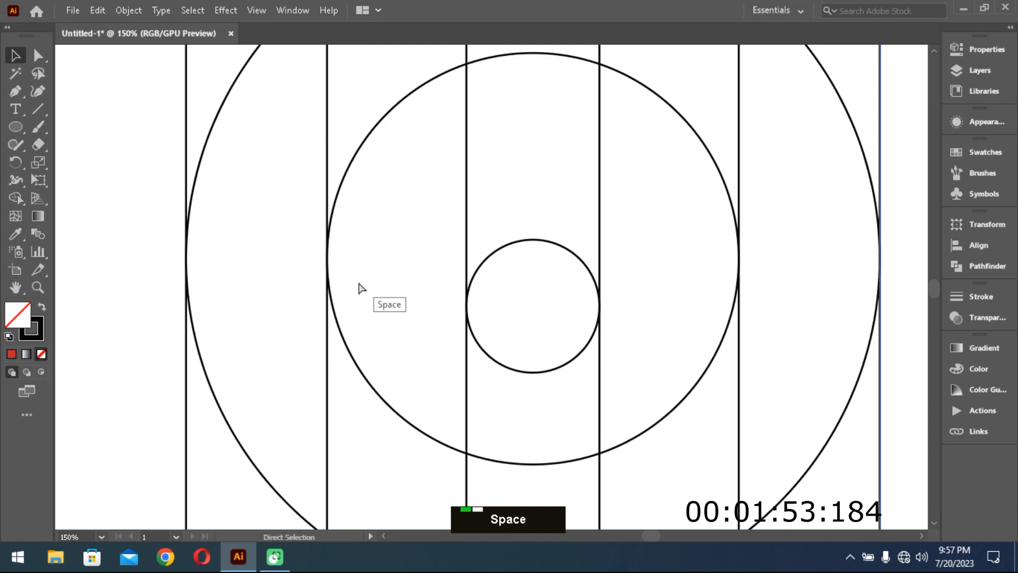
pyautogui.hotkey('ctrl', '-')
pyautogui.hotkey('ctrl', '-')
pyautogui.hotkey('ctrl', '-')
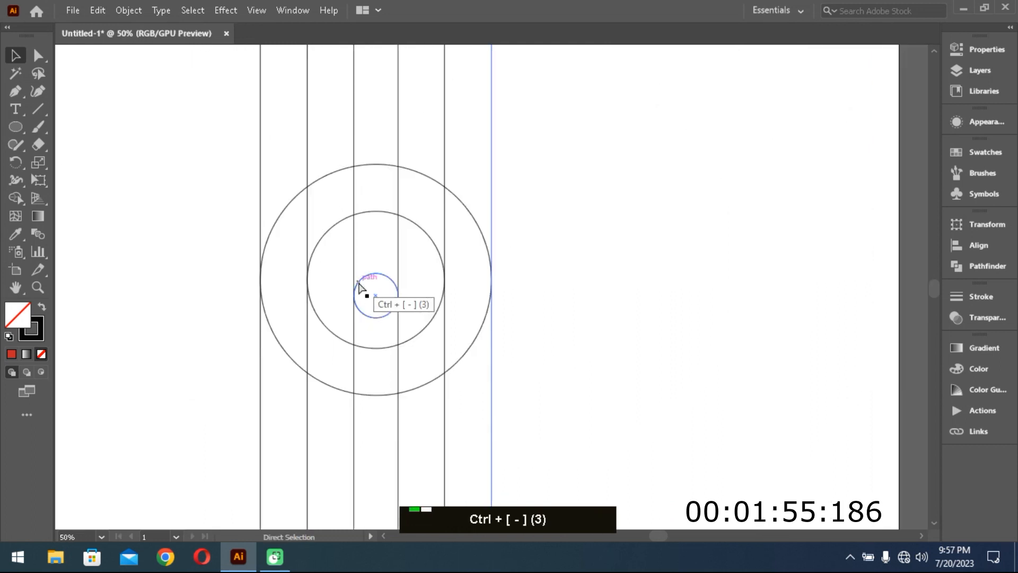
pyautogui.hotkey('ctrl', '-')
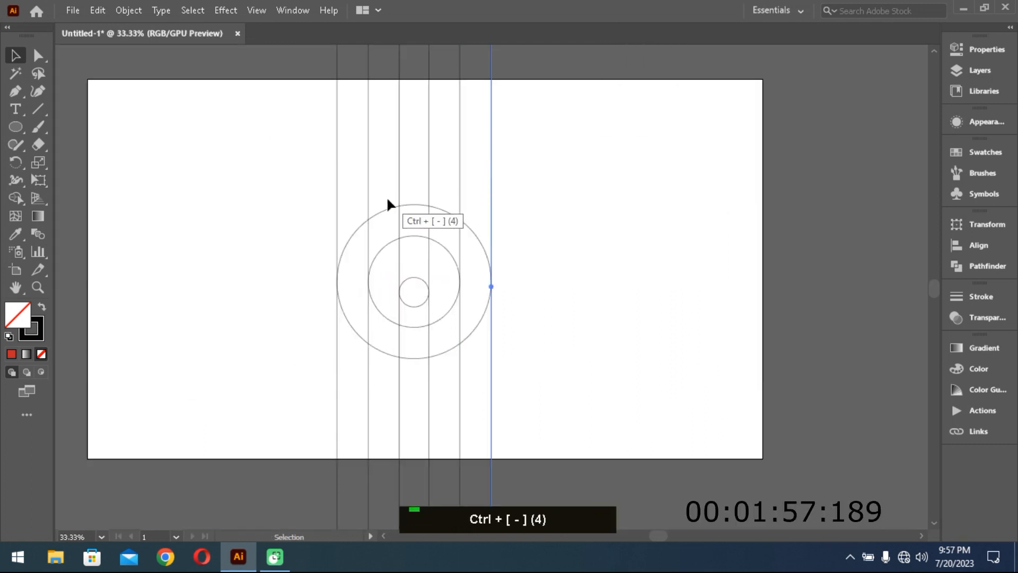
# - Draw two long horizontal lines across the verticals, one just below the artboard's upper edge and one about midway down to the outer circle
pyautogui.click(39, 109)
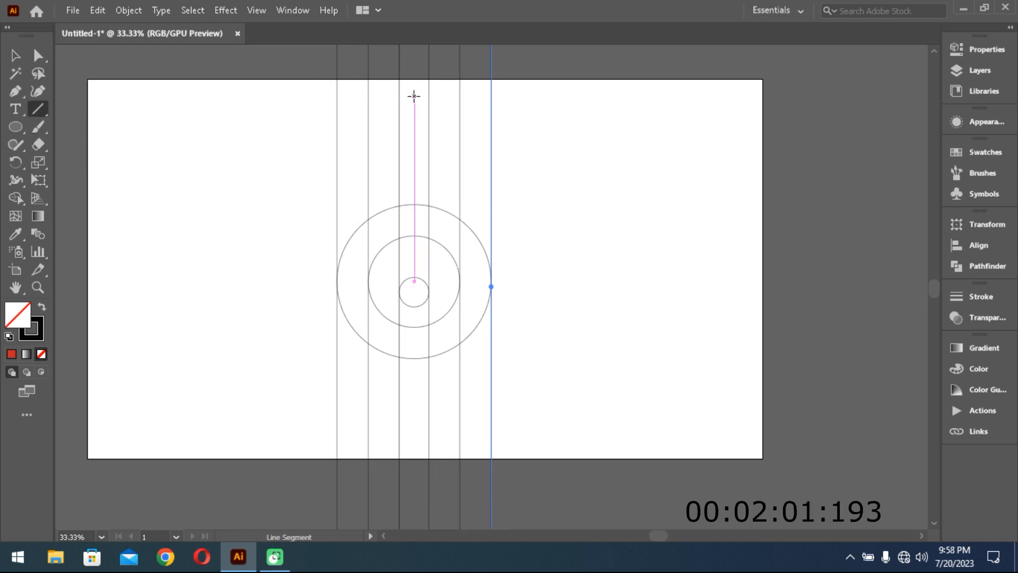
pyautogui.hotkey('alt', 'shift')
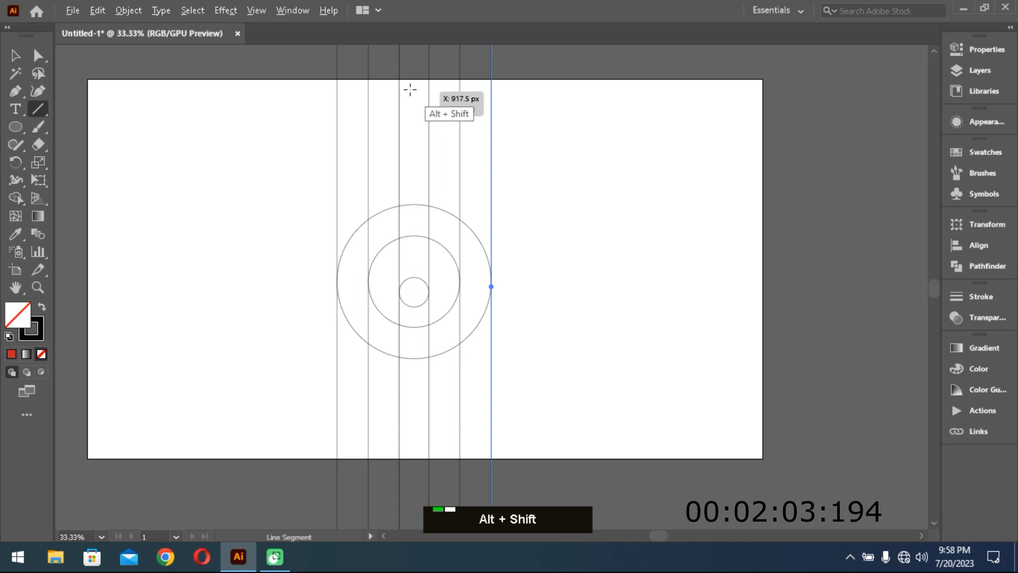
pyautogui.moveTo(410, 87); pyautogui.dragTo(639, 95)
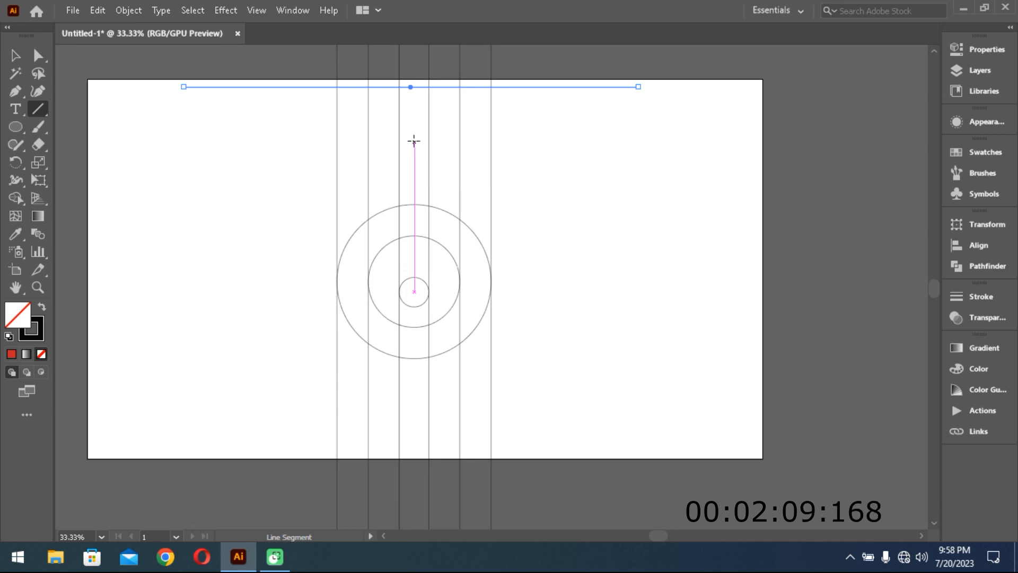
pyautogui.hotkey('alt', 'shift')
pyautogui.moveTo(414, 140); pyautogui.dragTo(651, 153)
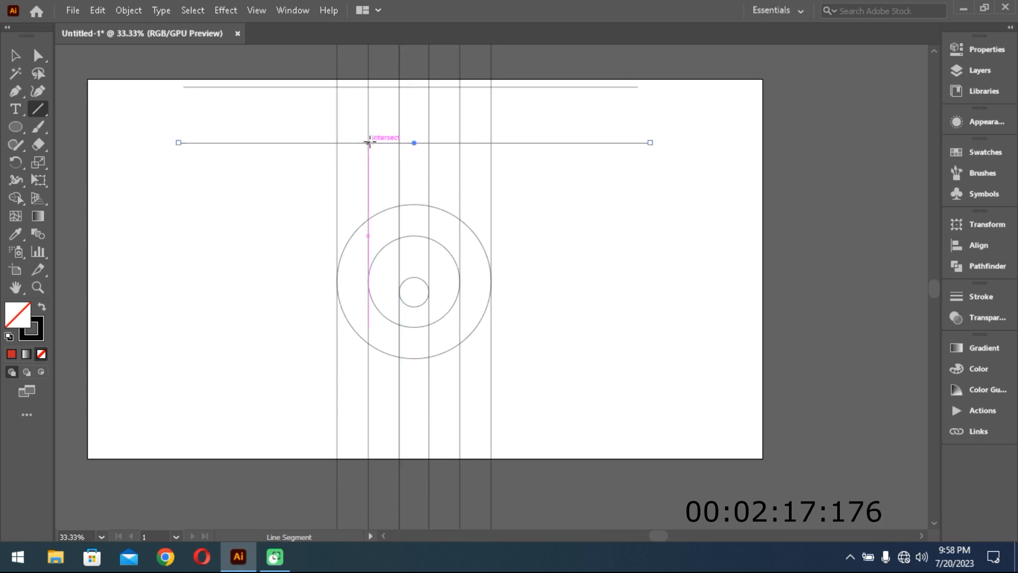
# - Draw a long diagonal through the second vertical's crossing with the lower horizontal and the third vertical's crossing with the upper horizontal
pyautogui.moveTo(369, 142)
pyautogui.mouseDown()
pyautogui.moveTo(329, 189)
pyautogui.moveTo(287, 291)
pyautogui.mouseUp()
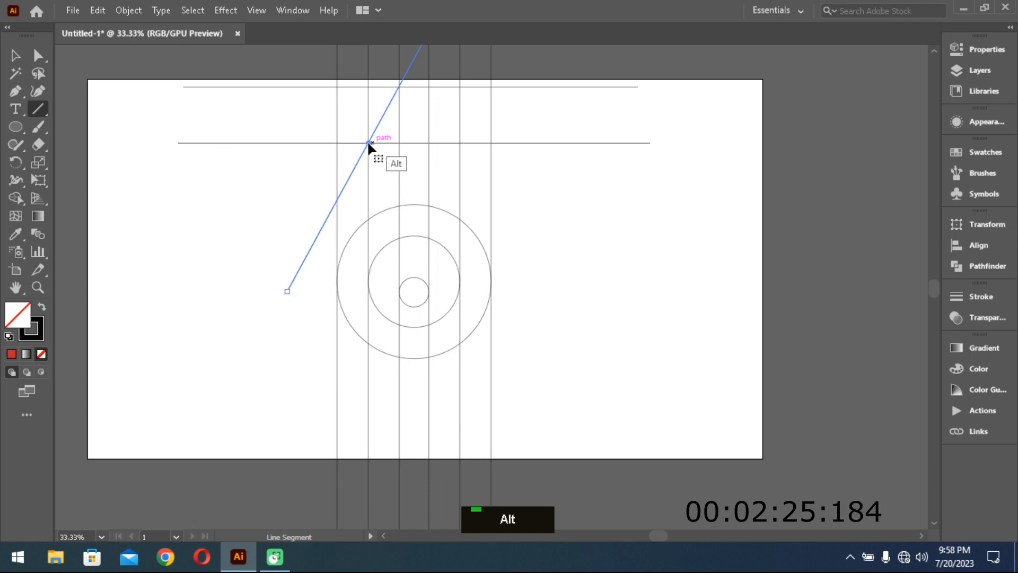
pyautogui.click(15, 55)
pyautogui.click(218, 168)
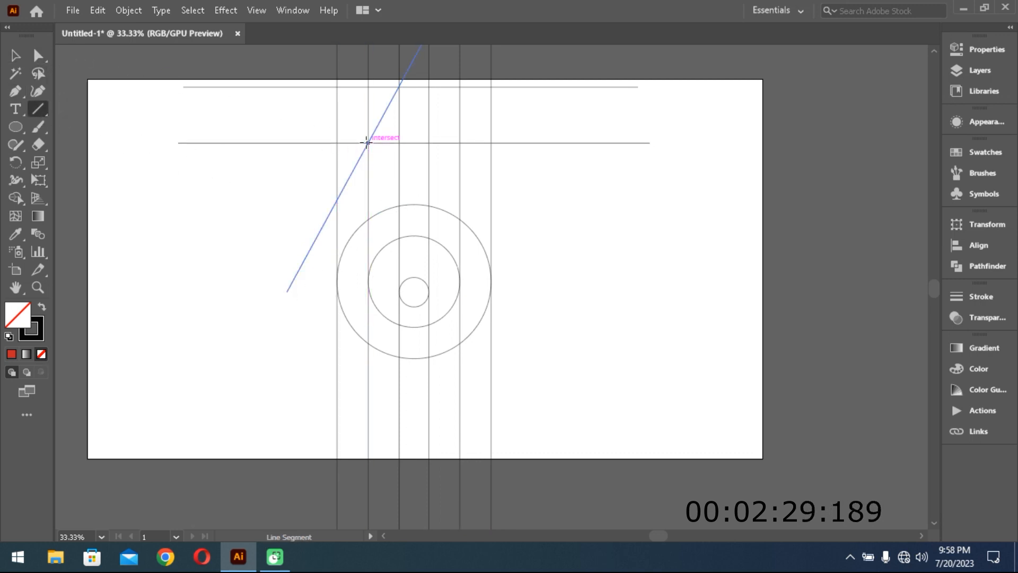
# - Draw parallel diagonals joining the upper horizontal's crossings with the first and fourth verticals to the lower horizontal's crossings with the second and fifth verticals
pyautogui.moveTo(367, 143); pyautogui.dragTo(436, 264)
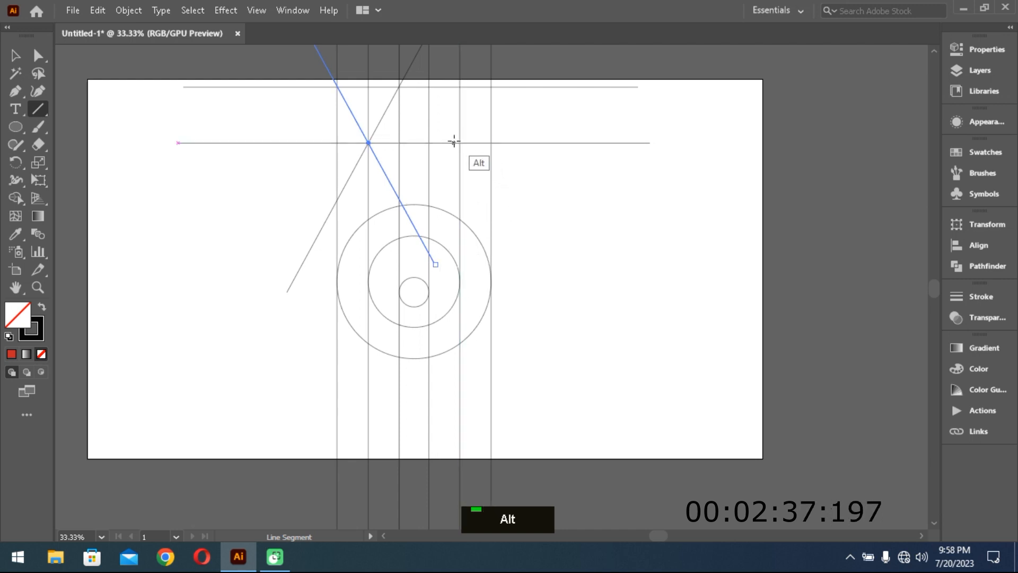
pyautogui.moveTo(460, 142); pyautogui.dragTo(523, 258)
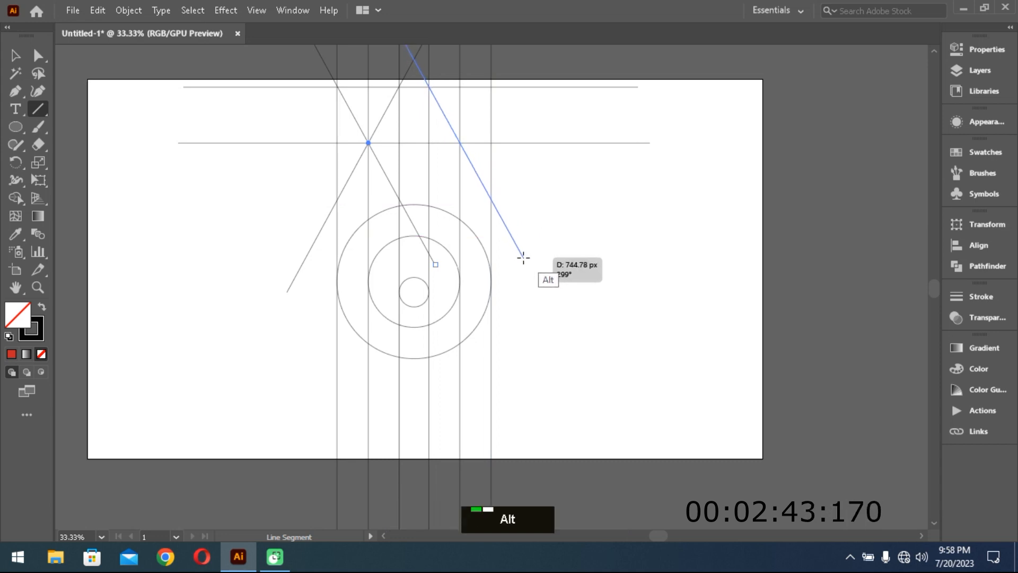
# - Finish the fourth-to-fifth vertical diagonal, and draw an opposite one through the fifth vertical's lower-horizontal crossing and the sixth's upper-horizontal crossing
pyautogui.moveTo(523, 258); pyautogui.dragTo(523, 255)
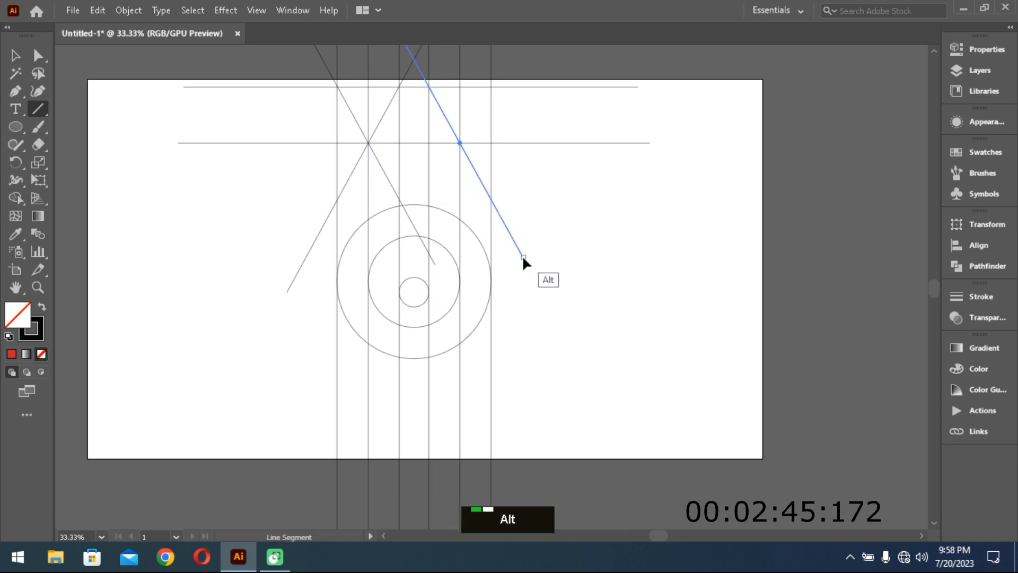
pyautogui.click(15, 55)
pyautogui.click(611, 227)
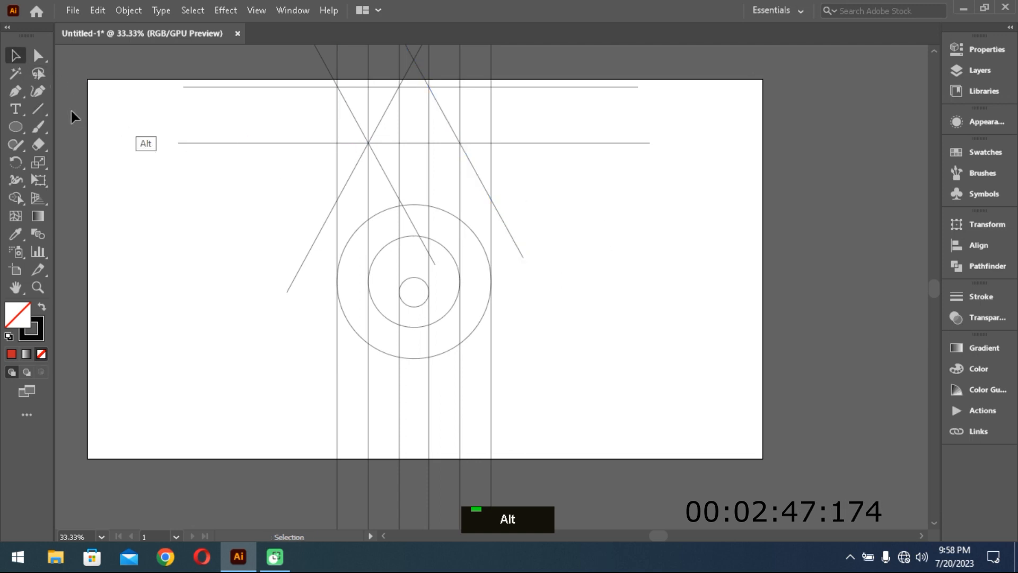
pyautogui.click(37, 106)
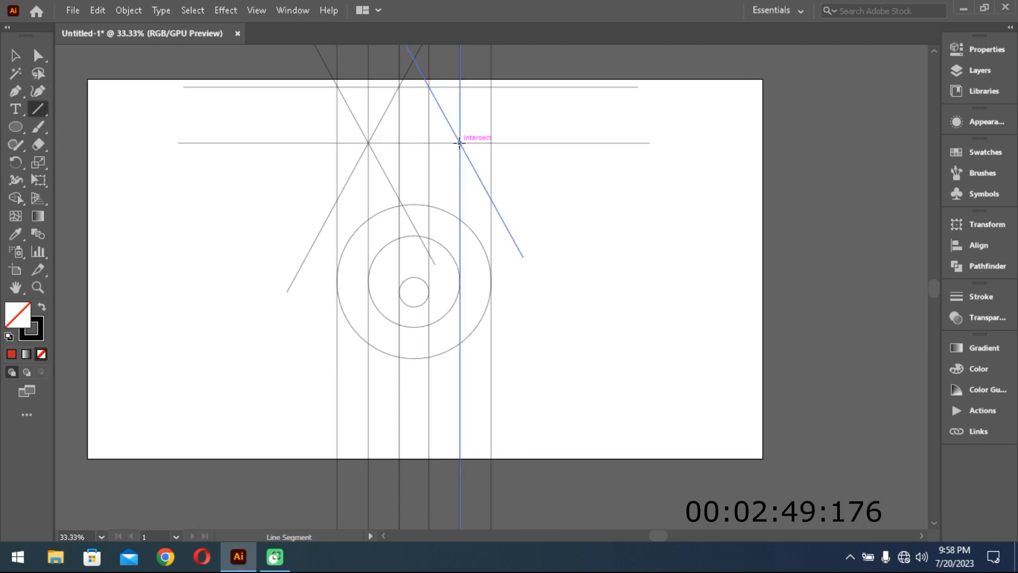
pyautogui.moveTo(460, 142); pyautogui.dragTo(379, 285)
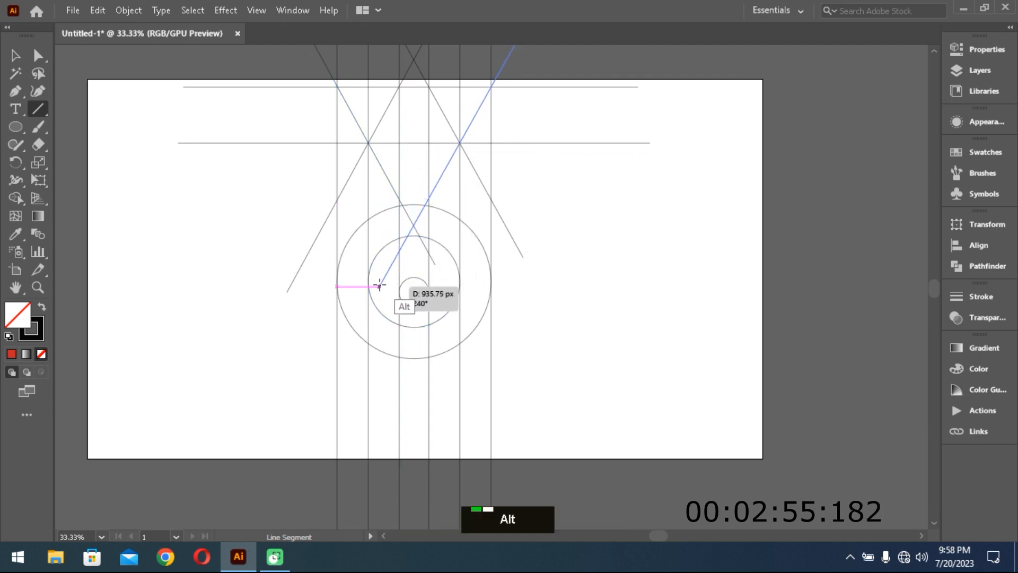
pyautogui.moveTo(380, 285); pyautogui.dragTo(379, 285)
# - Select the whole construction grid and use Shape Builder with red fill E81515 to build two downward-pointing triangles between the horizontals
pyautogui.click(16, 55)
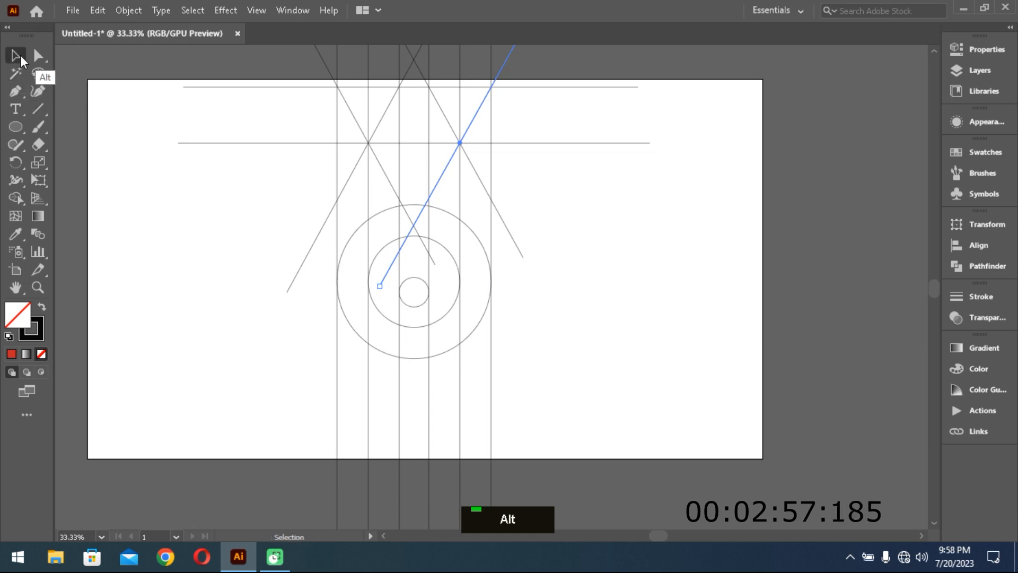
pyautogui.moveTo(317, 79); pyautogui.dragTo(569, 390)
pyautogui.click(15, 197)
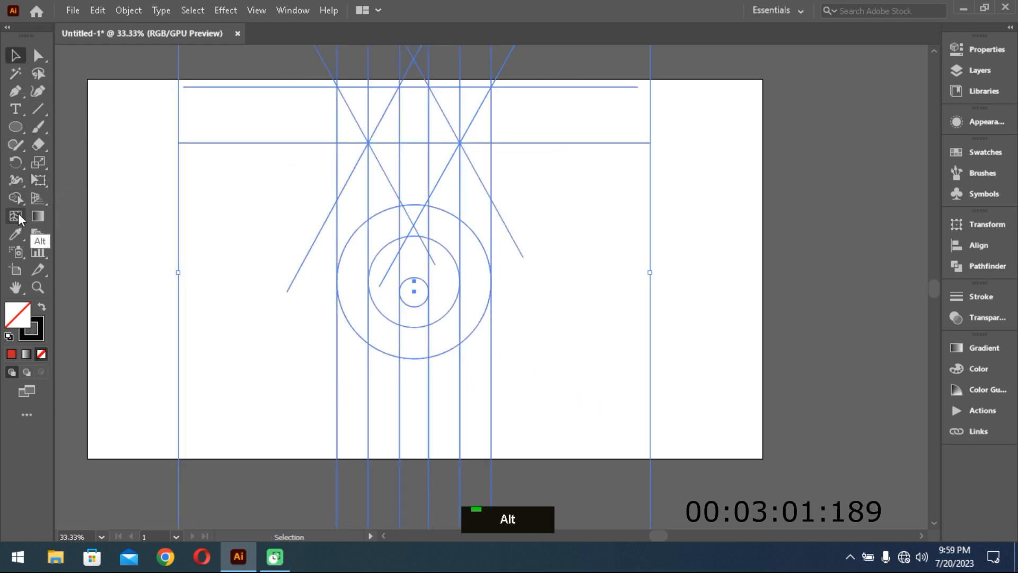
pyautogui.doubleClick(22, 324)
pyautogui.doubleClick(732, 236)
pyautogui.click(889, 225)
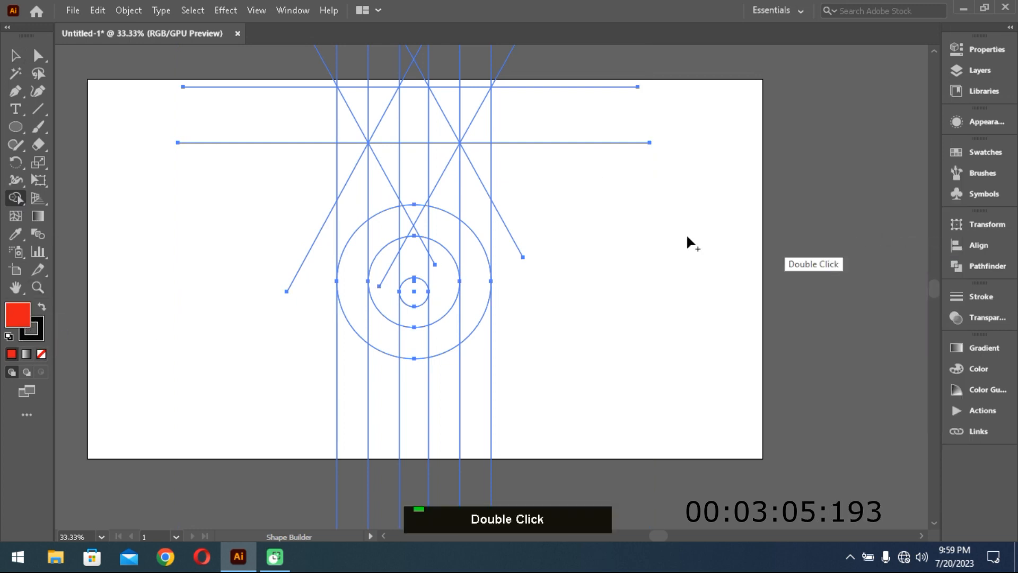
pyautogui.moveTo(370, 113)
pyautogui.mouseDown()
pyautogui.moveTo(383, 101)
pyautogui.moveTo(472, 111)
pyautogui.mouseUp()
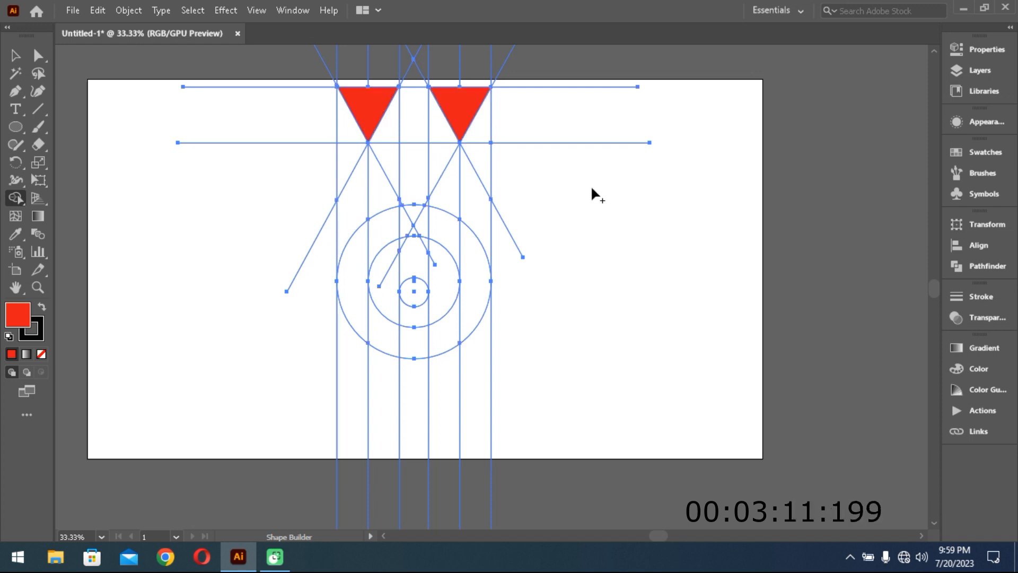
# - Set the fill to brownish red 914747 and merge the outer regions into a U-shaped band along the outer verticals and outer circle
pyautogui.doubleClick(20, 319)
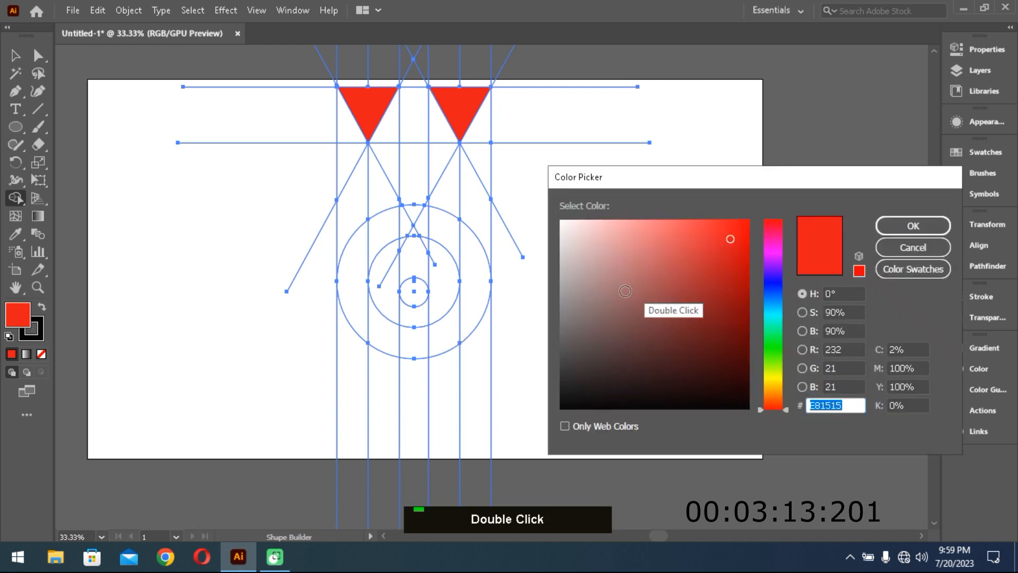
pyautogui.click(657, 301)
pyautogui.click(913, 225)
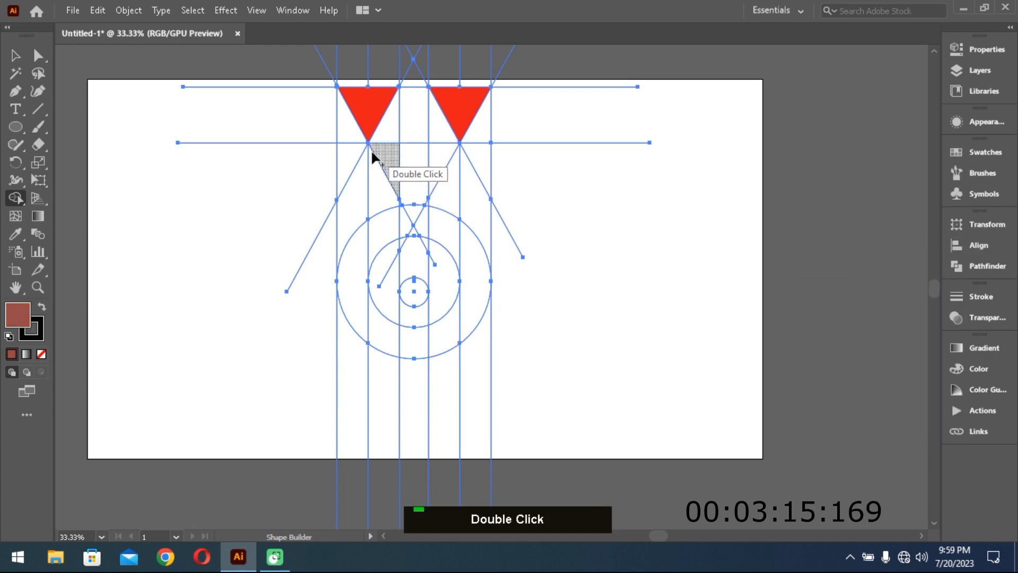
pyautogui.moveTo(349, 177); pyautogui.dragTo(348, 213)
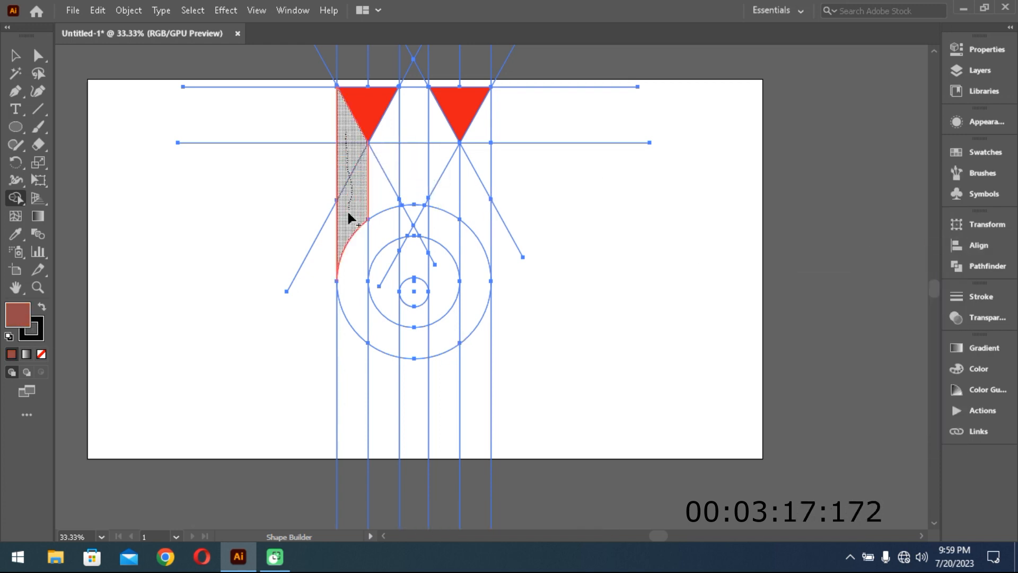
pyautogui.moveTo(350, 249); pyautogui.dragTo(360, 283)
pyautogui.moveTo(370, 319); pyautogui.dragTo(392, 336)
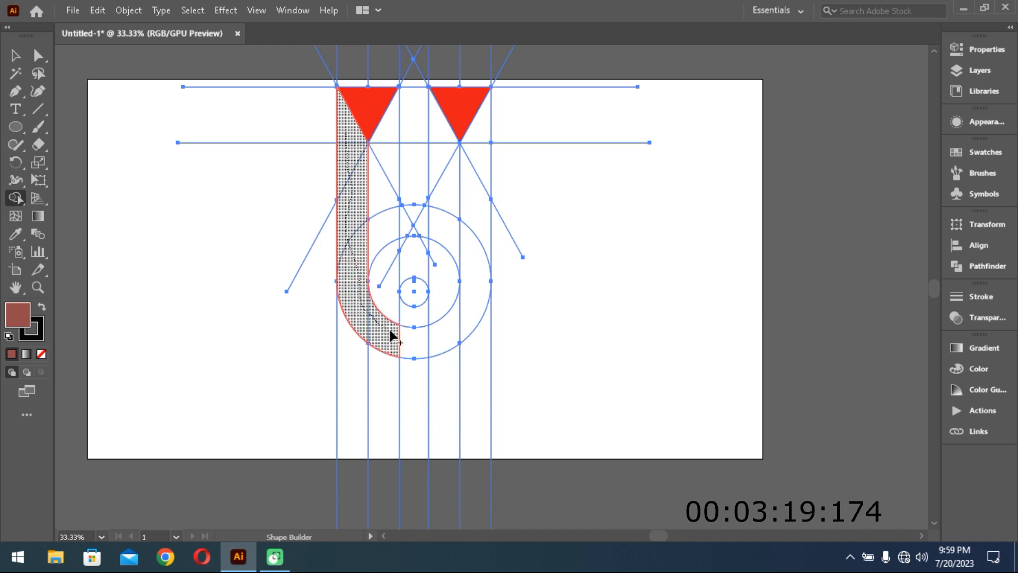
pyautogui.moveTo(458, 325); pyautogui.dragTo(467, 310)
pyautogui.moveTo(479, 192); pyautogui.dragTo(480, 139)
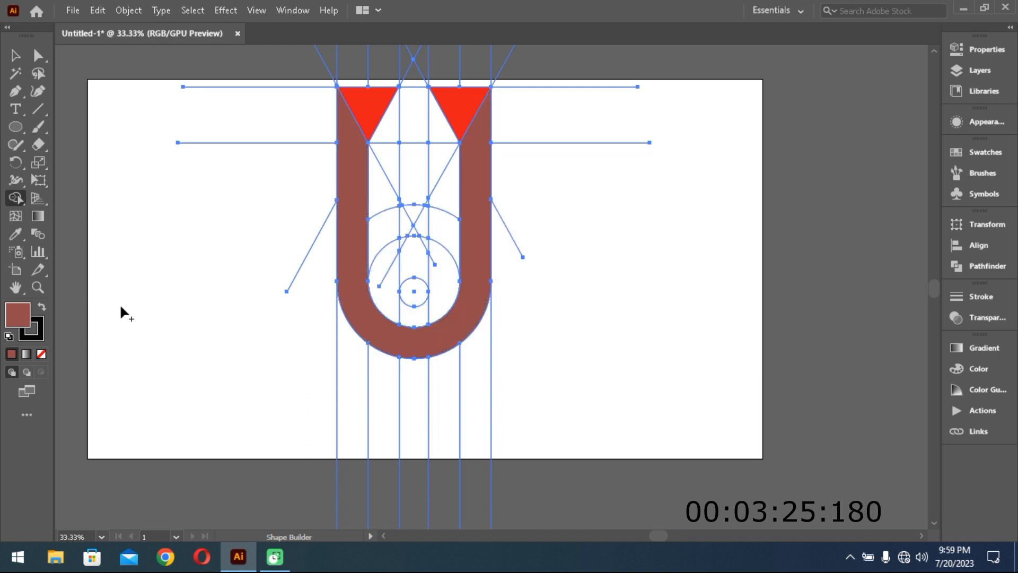
# - Choose a greyer brown fill and merge the inner regions into a second U-shaped band running around the smallest circle
pyautogui.doubleClick(19, 316)
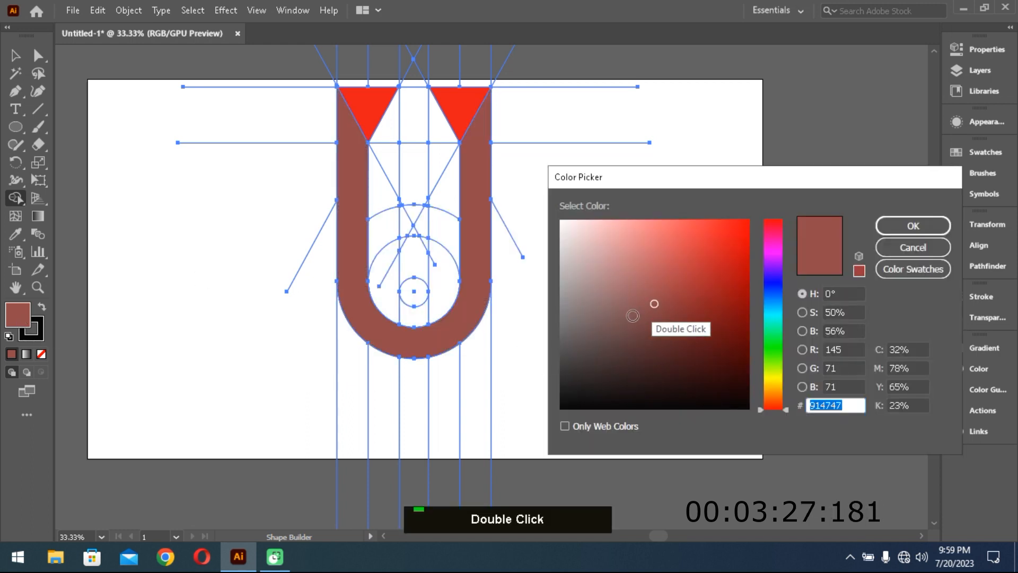
pyautogui.click(912, 226)
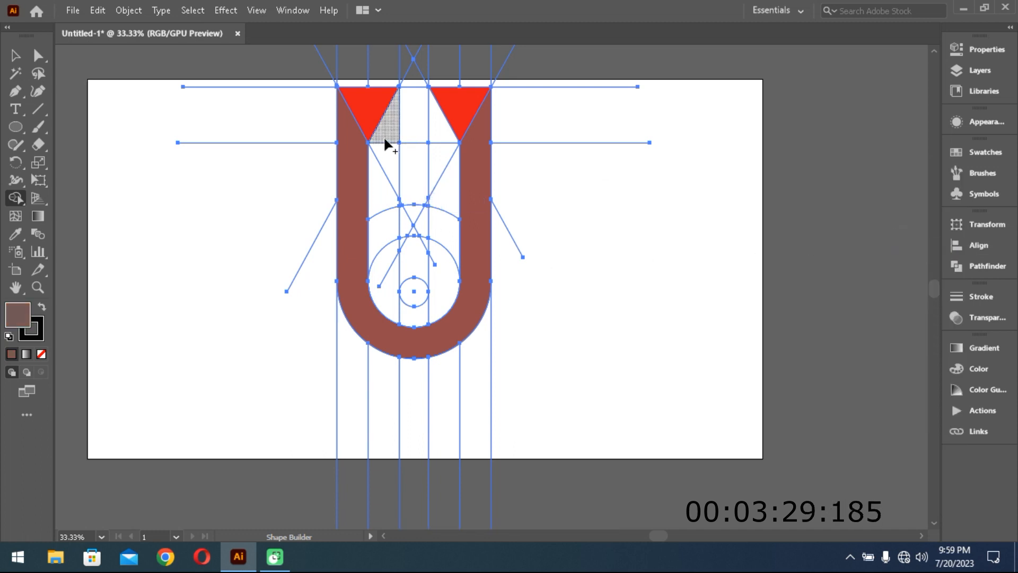
pyautogui.moveTo(385, 170)
pyautogui.mouseDown()
pyautogui.moveTo(387, 309)
pyautogui.moveTo(437, 302)
pyautogui.moveTo(450, 202)
pyautogui.moveTo(435, 142)
pyautogui.mouseUp()
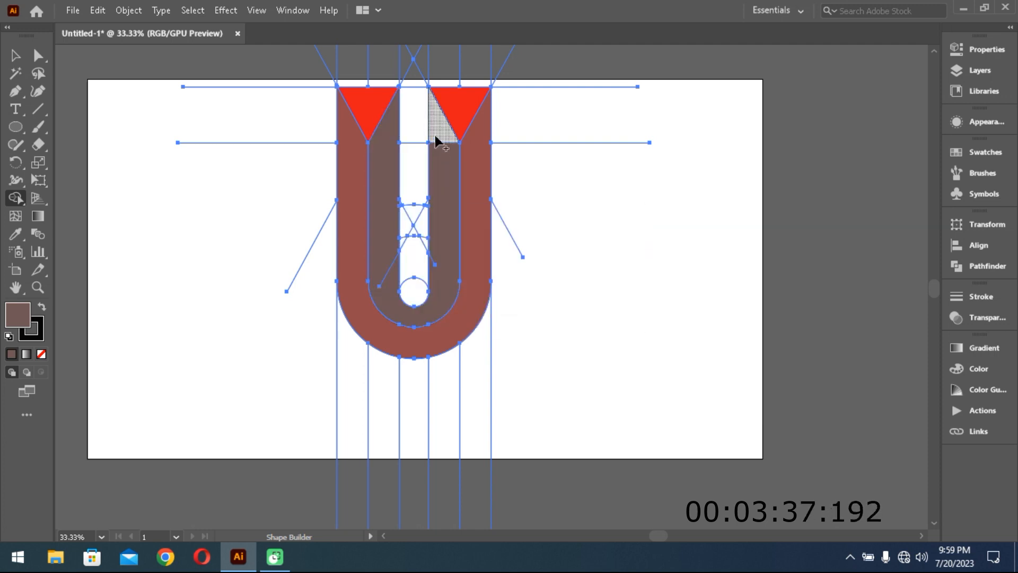
pyautogui.scroll(1, 493, 275)
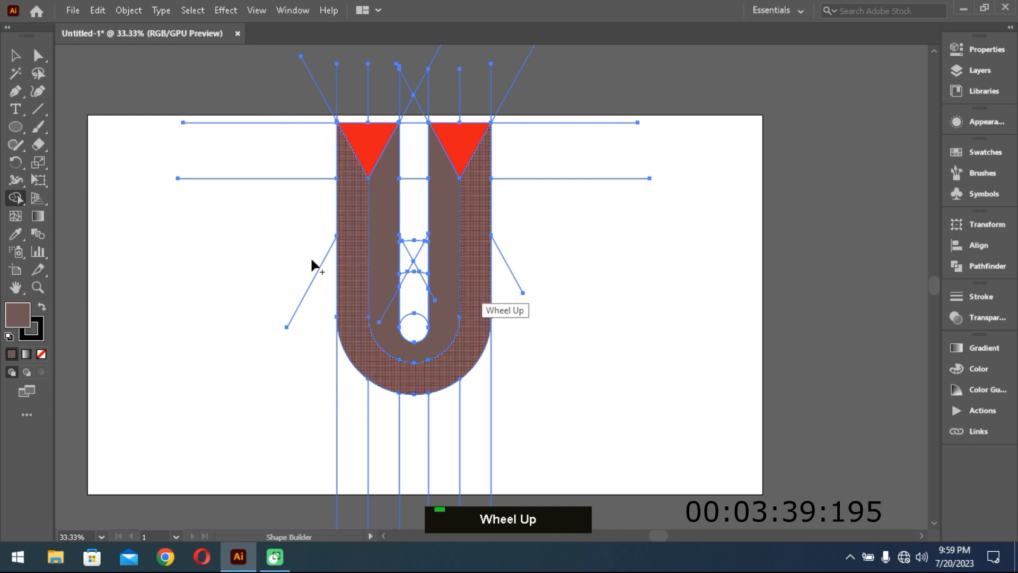
# - Select both red triangles and both U-shaped bands together and cut them to the clipboard
pyautogui.click(15, 56)
pyautogui.click(695, 235)
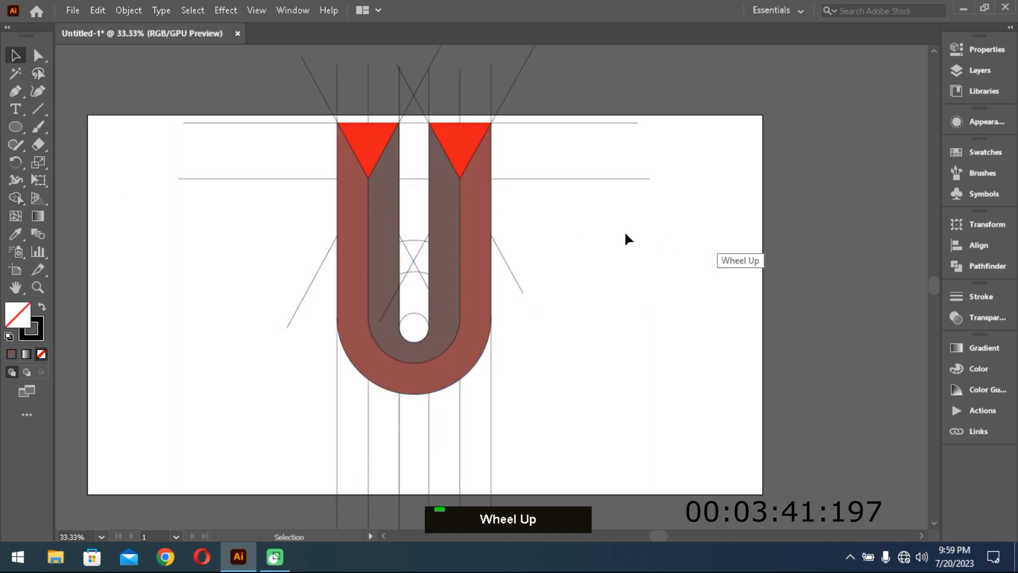
pyautogui.click(365, 142)
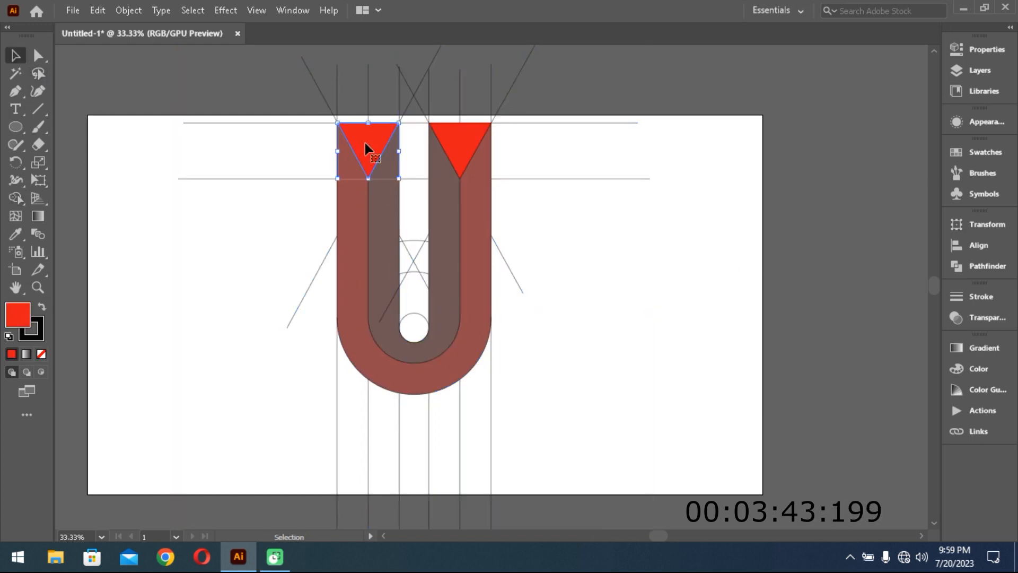
pyautogui.keyDown('shift'); pyautogui.click(458, 157); pyautogui.keyUp('shift')
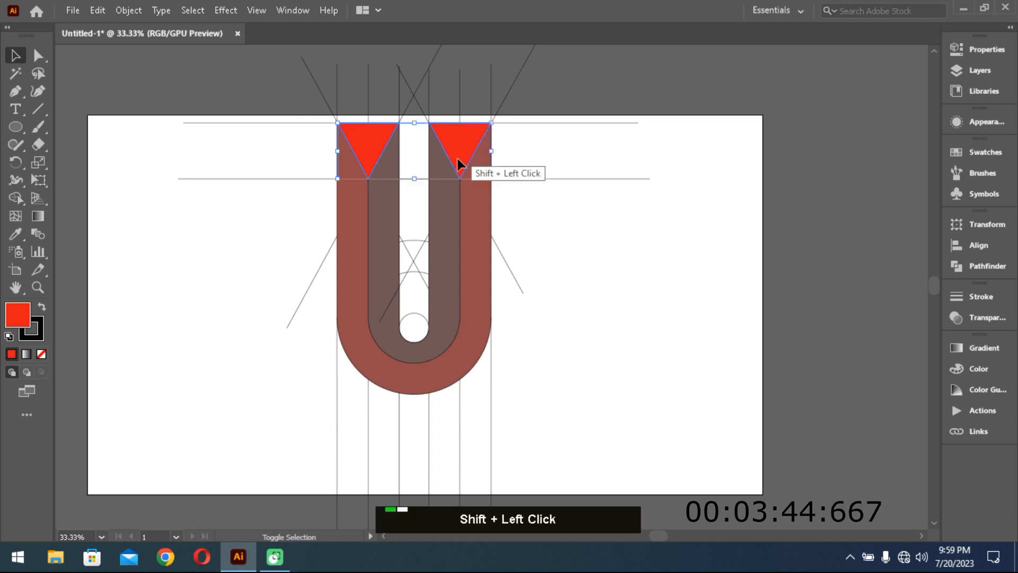
pyautogui.keyDown('shift'); pyautogui.click(476, 216); pyautogui.keyUp('shift')
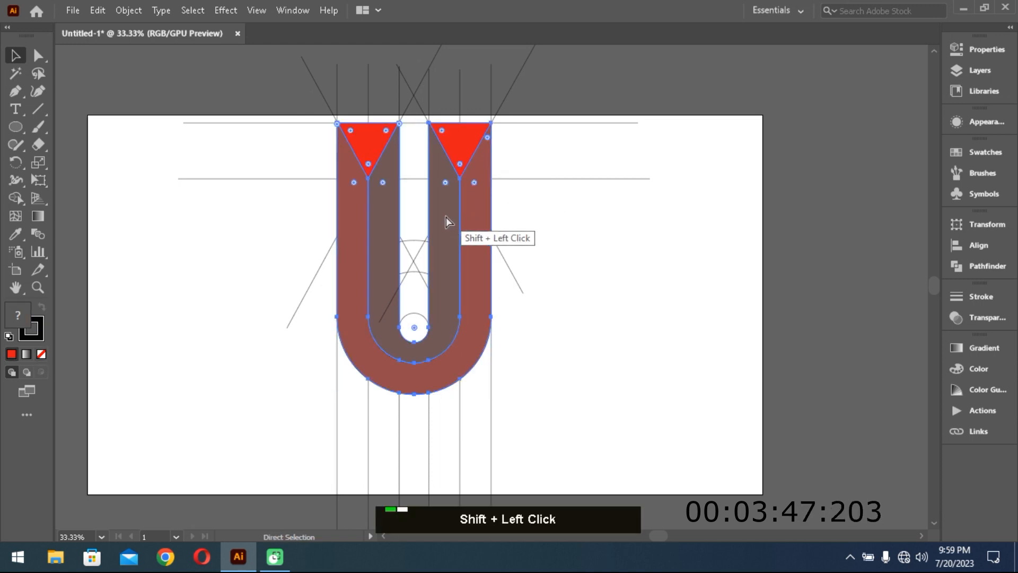
pyautogui.hotkey('ctrl', 'x')
# - Delete all leftover construction lines and arcs, and paste the cut U shapes back onto the artboard
pyautogui.moveTo(211, 79); pyautogui.dragTo(692, 469)
pyautogui.press('Delete')
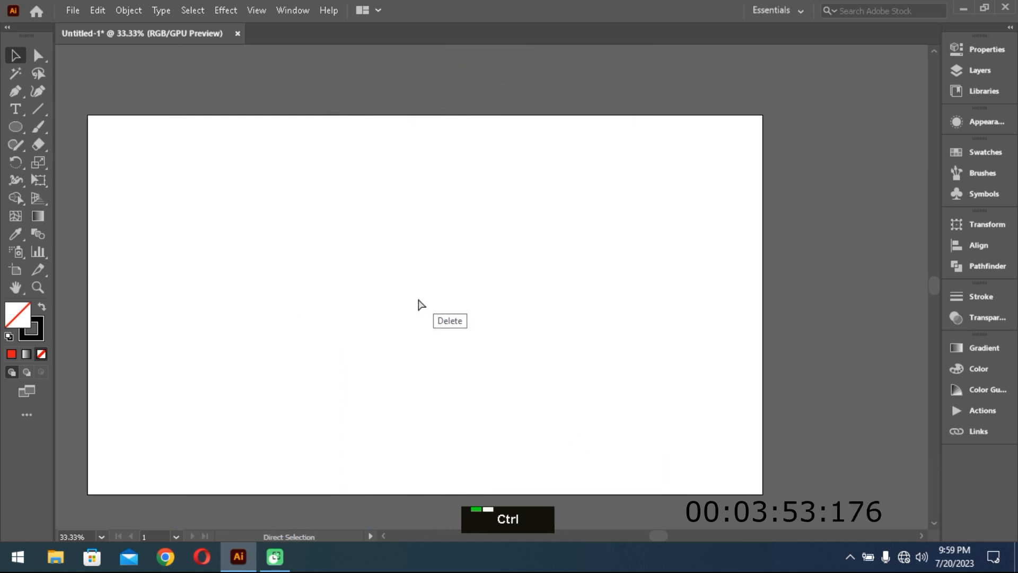
pyautogui.hotkey('ctrl', 'v')
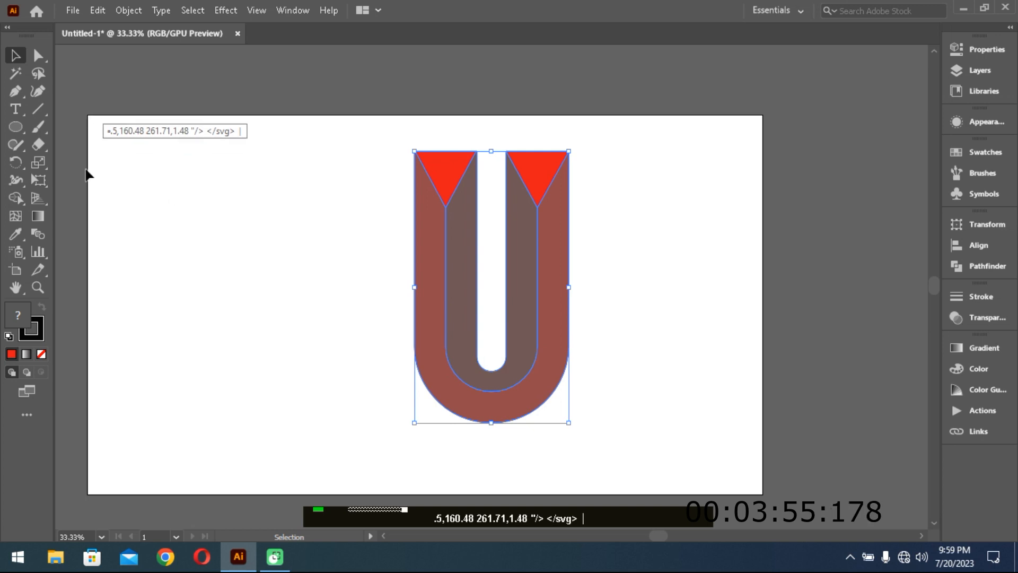
# - Remove the stroke from all U pieces and fill them with the default white-to-black linear gradient
pyautogui.click(39, 327)
pyautogui.click(45, 354)
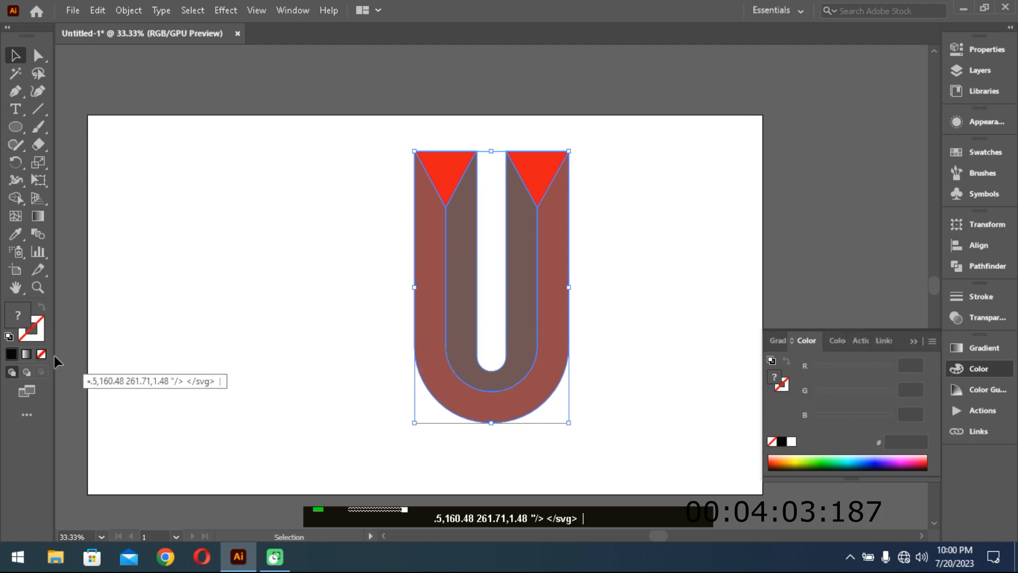
pyautogui.click(26, 354)
pyautogui.click(663, 268)
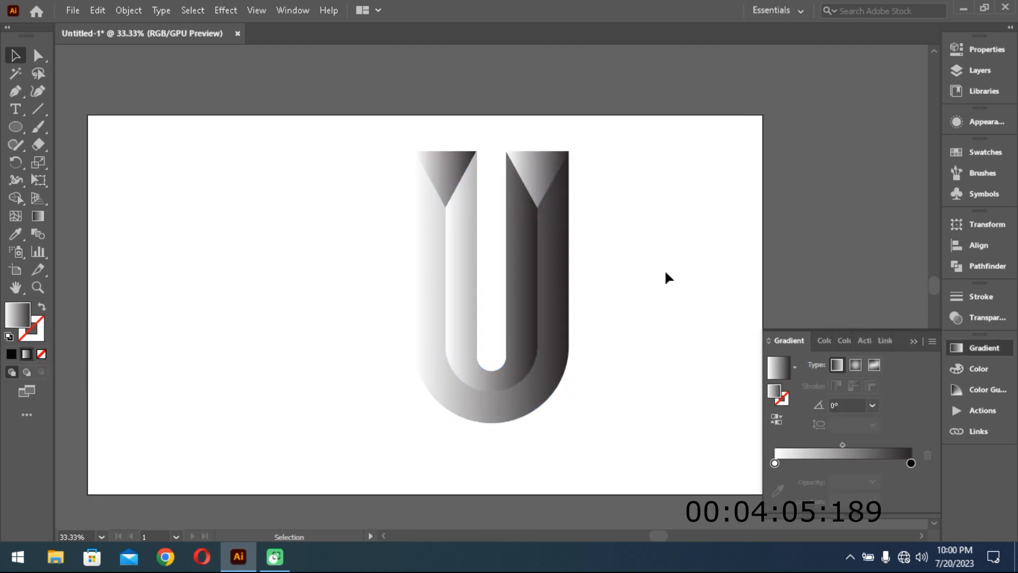
# - Fill the triangle on the U's left arm with the blue Sky gradient preset
pyautogui.click(450, 172)
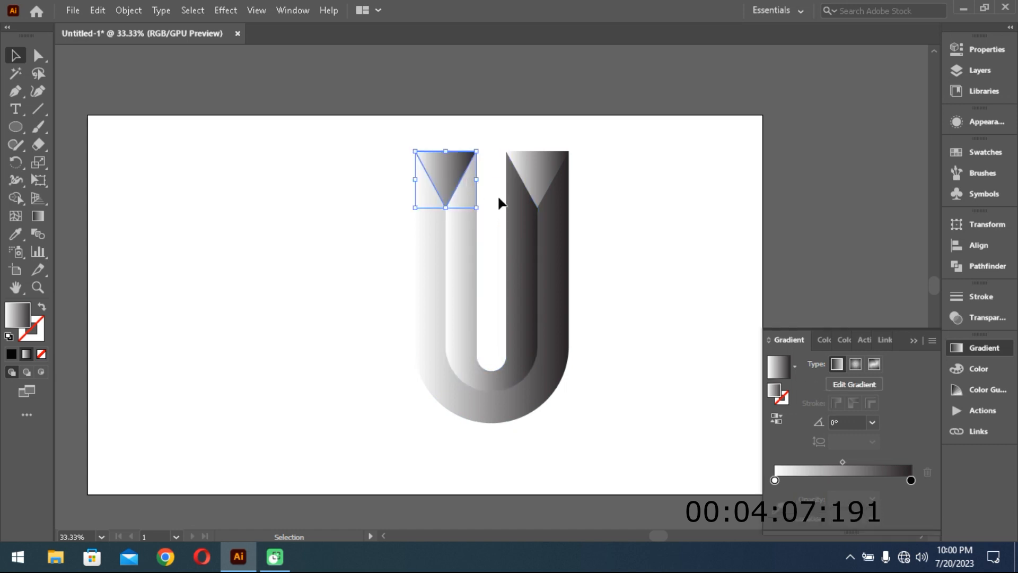
pyautogui.click(795, 366)
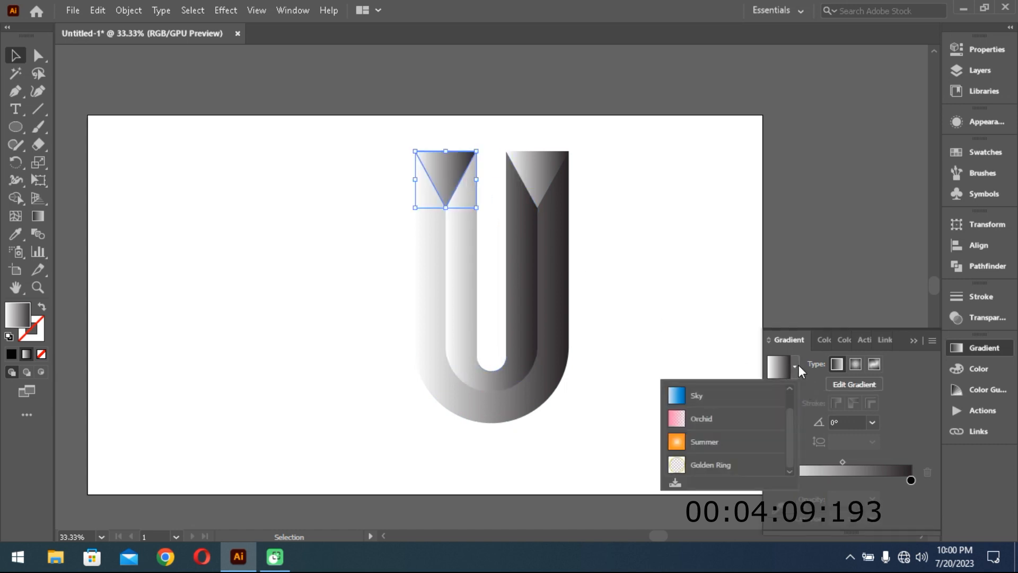
pyautogui.scroll(1, 707, 415)
pyautogui.click(698, 418)
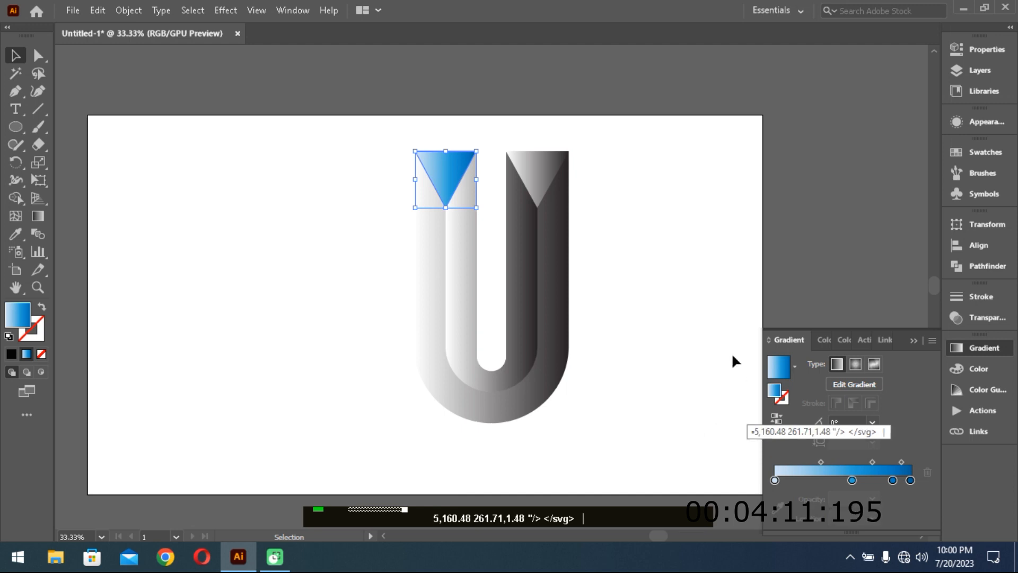
# - Copy the left triangle's blue gradient to the right triangle and to the outer U band with the Eyedropper
pyautogui.click(542, 185)
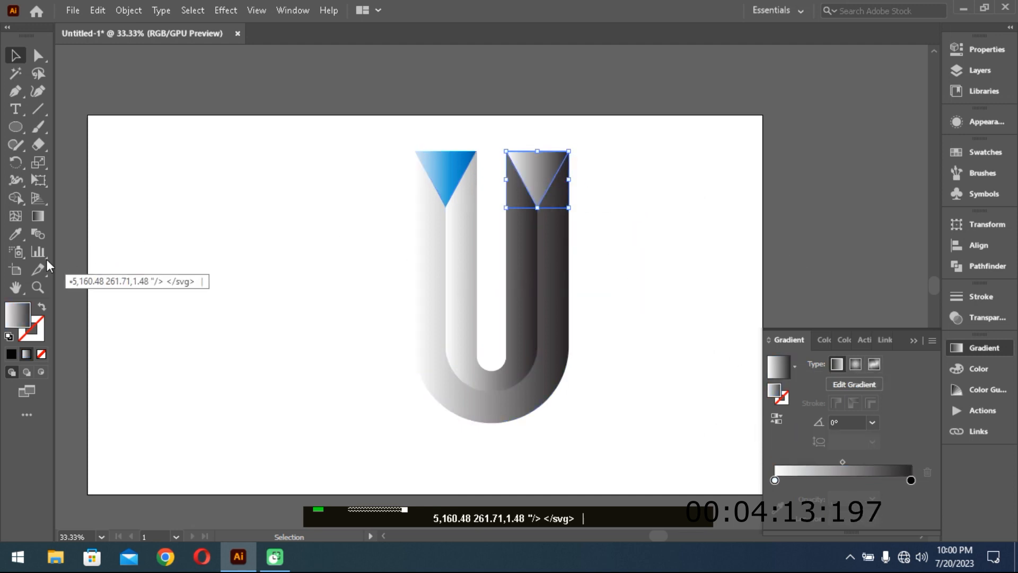
pyautogui.click(16, 234)
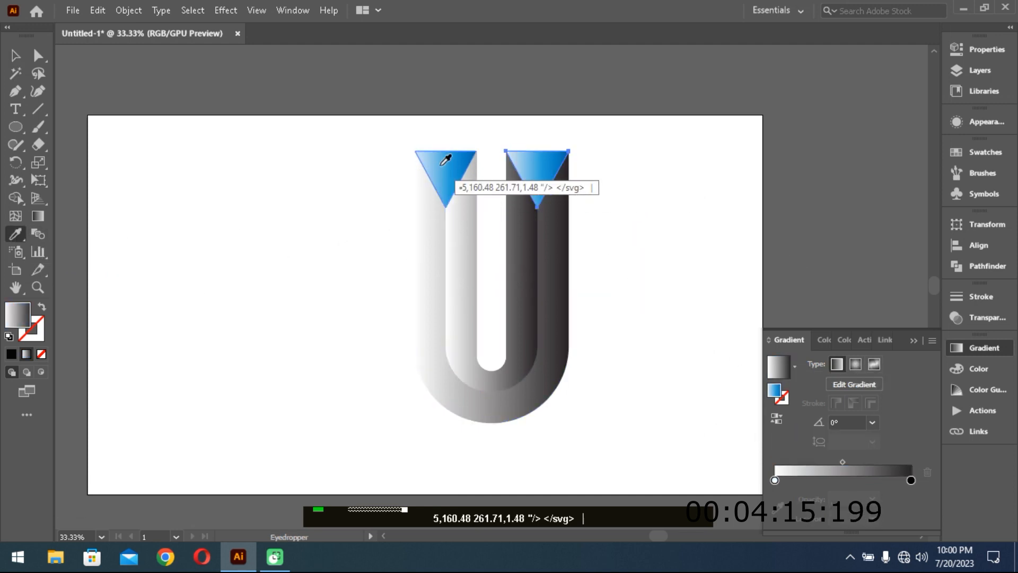
pyautogui.click(446, 160)
pyautogui.click(15, 54)
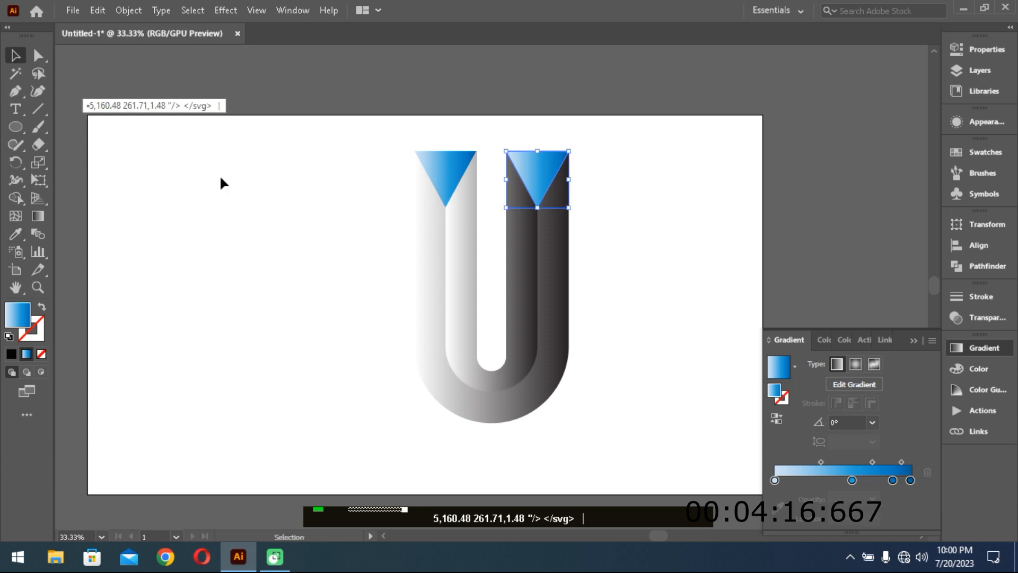
pyautogui.click(422, 244)
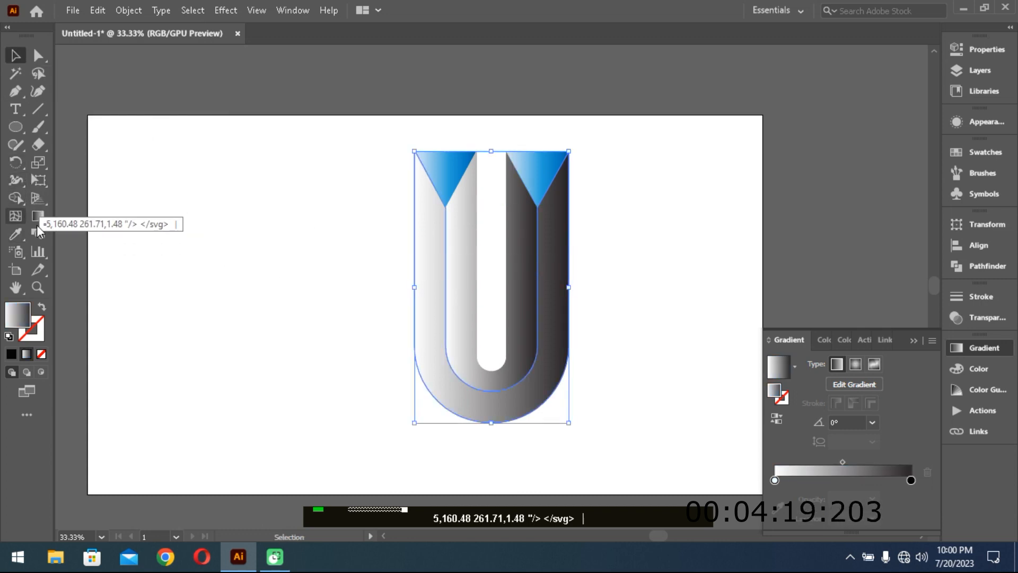
pyautogui.click(19, 235)
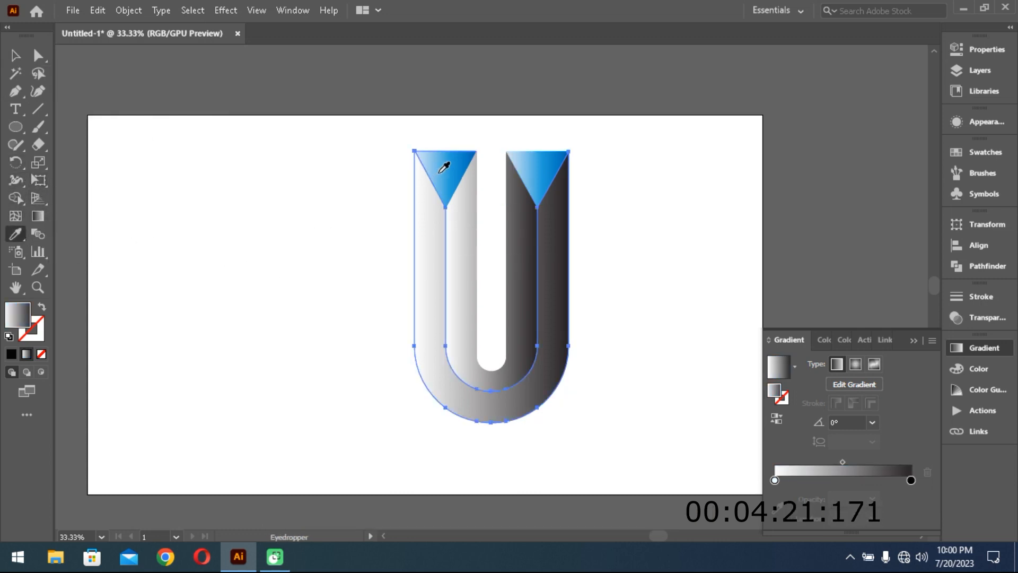
pyautogui.click(448, 162)
# - Copy the left triangle's blue gradient to the inner U band with the Eyedropper
pyautogui.click(15, 54)
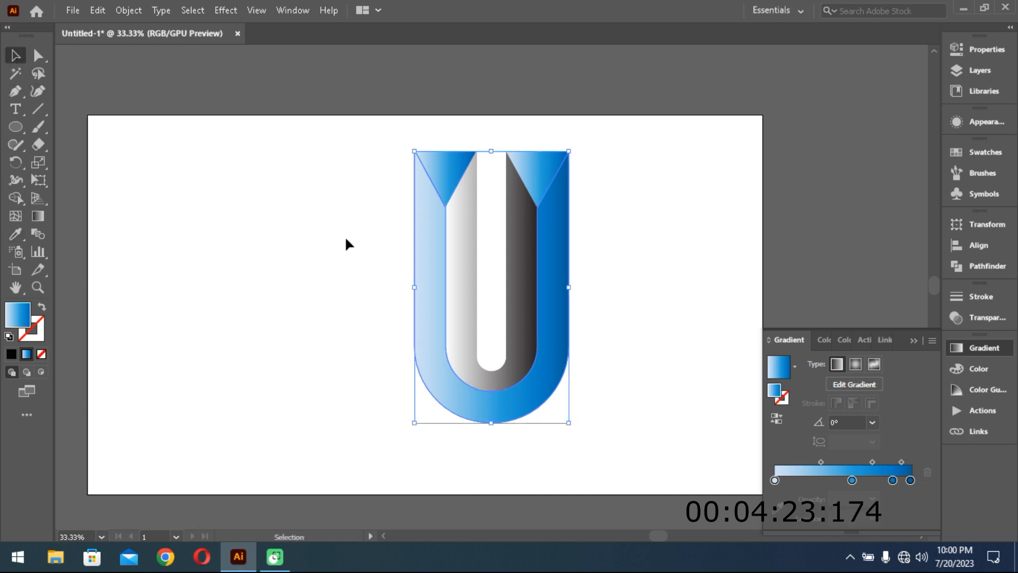
pyautogui.click(461, 277)
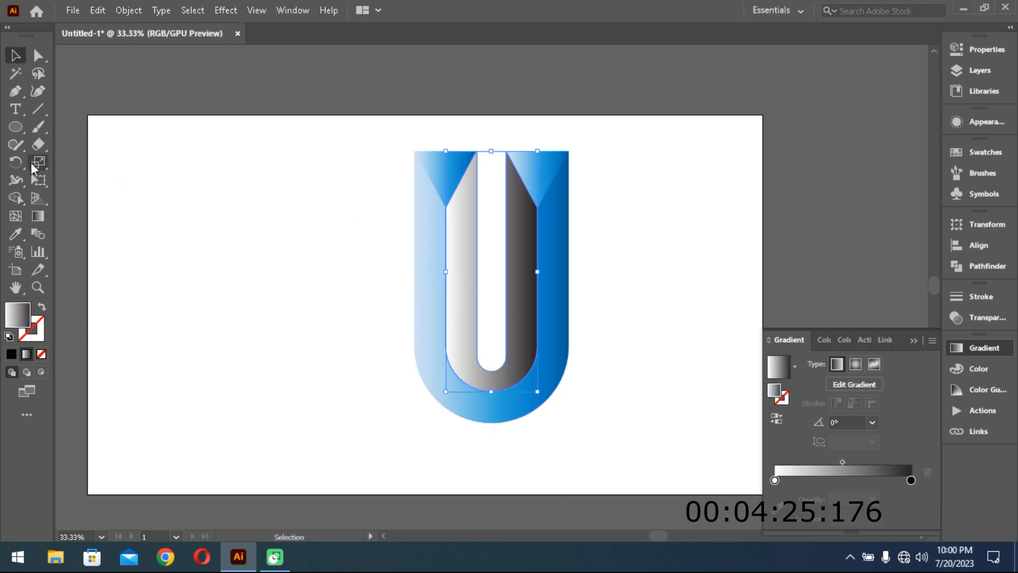
pyautogui.click(30, 237)
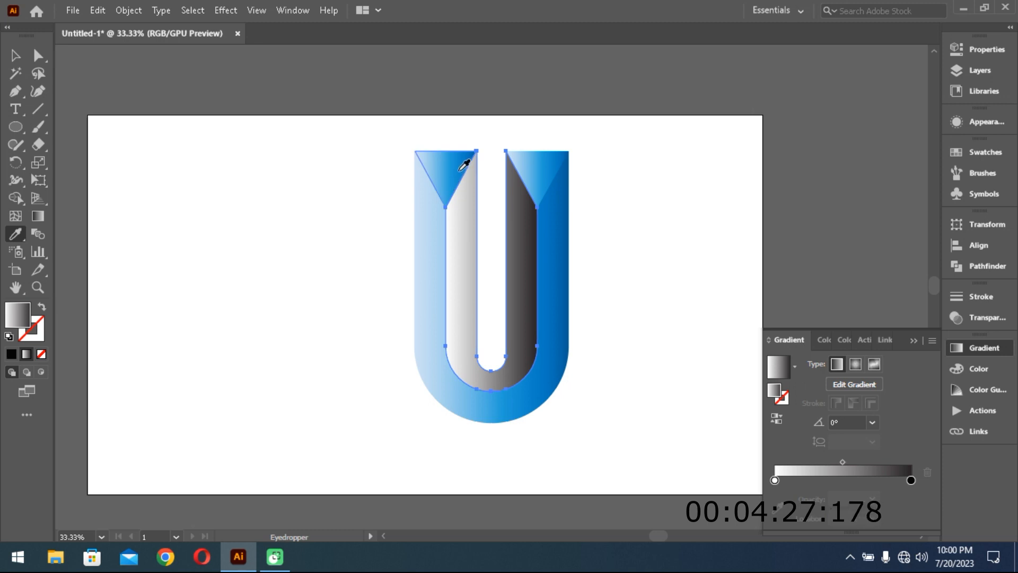
pyautogui.click(466, 164)
pyautogui.click(11, 55)
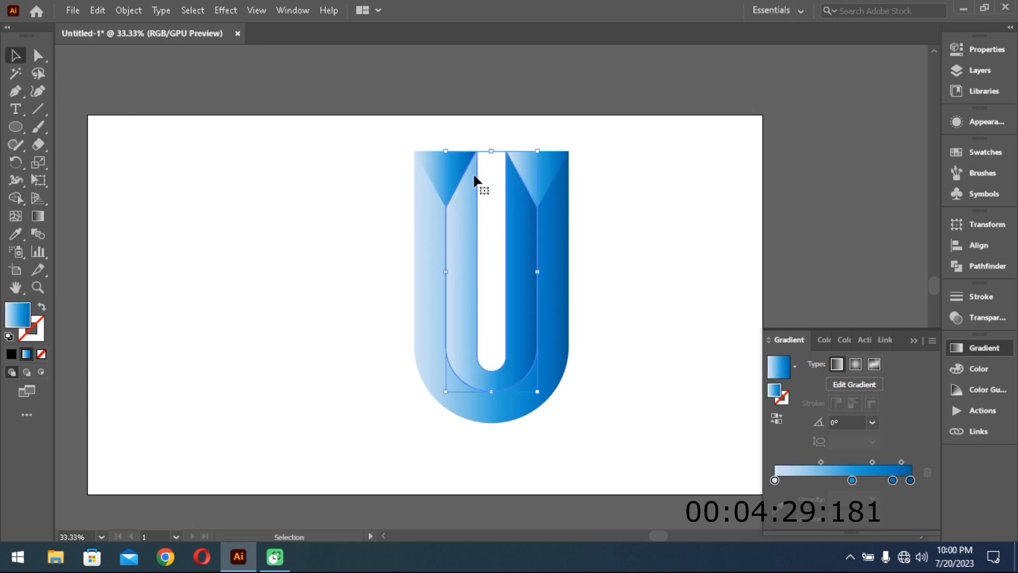
# - Remove the third colour stop from the left triangle's gradient and move its middle blue stop to about 55%
pyautogui.click(460, 169)
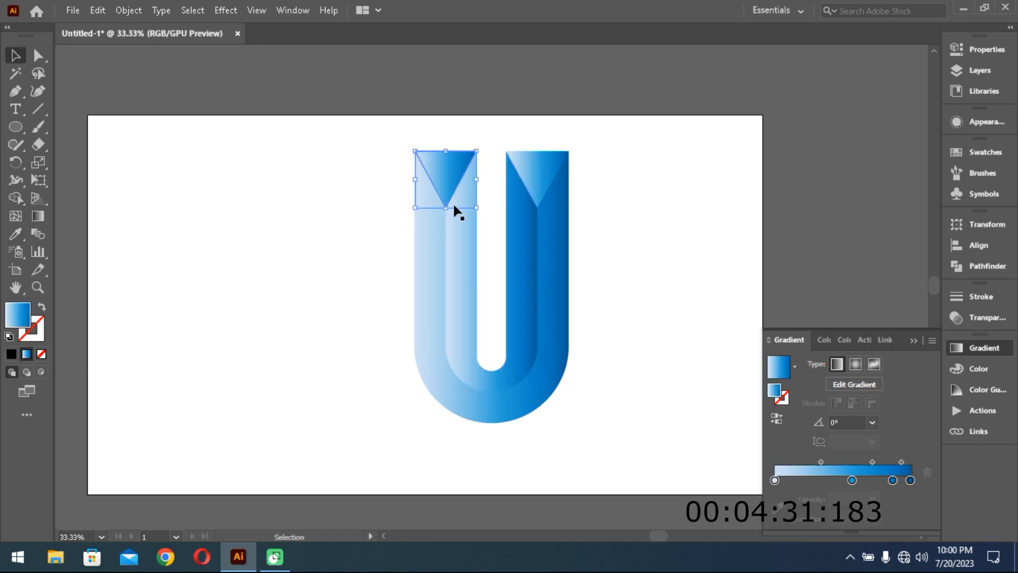
pyautogui.click(892, 480)
pyautogui.click(928, 472)
pyautogui.click(852, 479)
pyautogui.moveTo(854, 479)
pyautogui.mouseDown()
pyautogui.moveTo(866, 480)
pyautogui.moveTo(848, 480)
pyautogui.mouseUp()
# - Redraw the left triangle's gradient diagonally at about -39.5° and move its middle stop to about 58%
pyautogui.press('g')
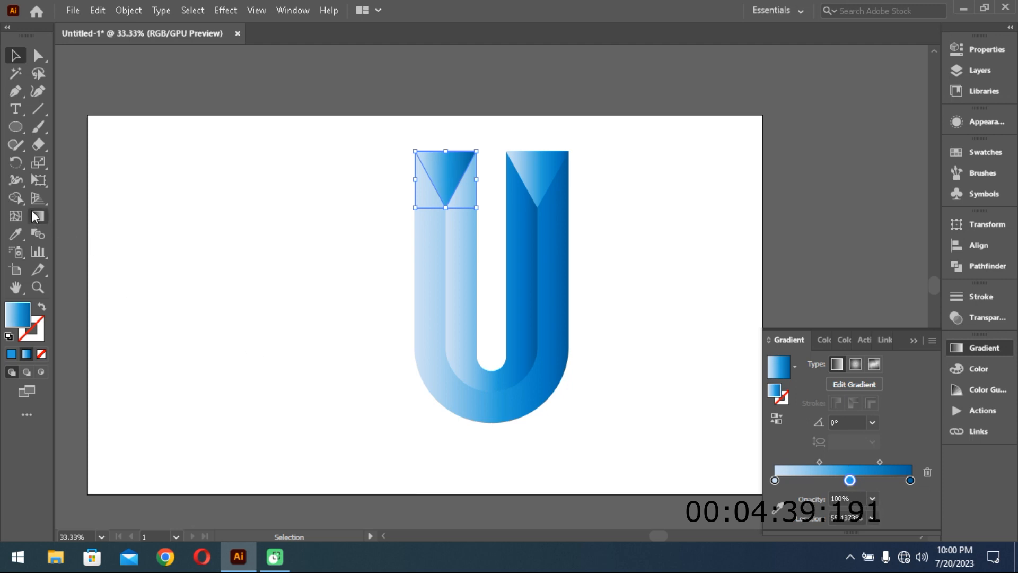
pyautogui.moveTo(405, 128); pyautogui.dragTo(484, 197)
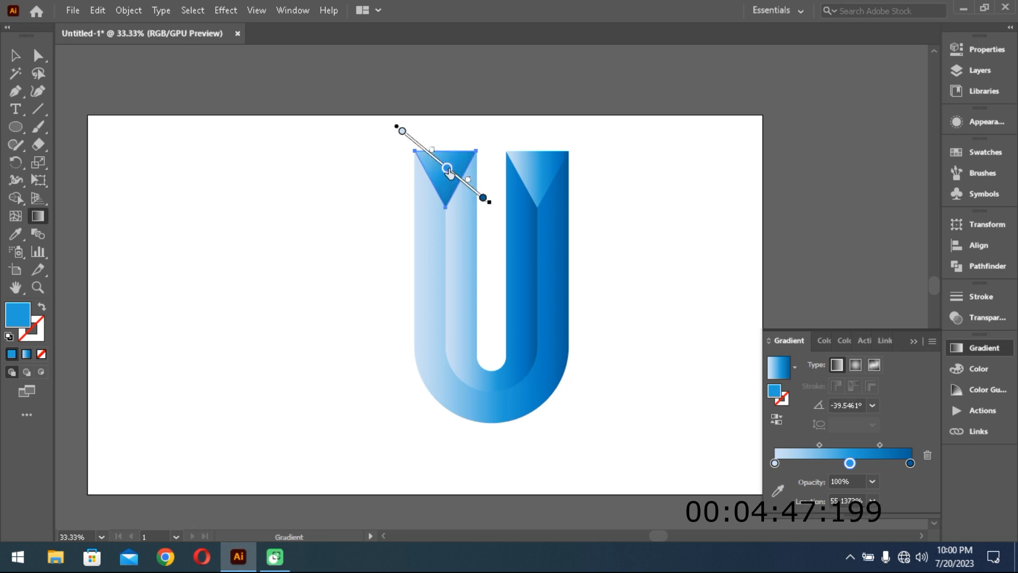
pyautogui.moveTo(444, 166); pyautogui.dragTo(444, 166)
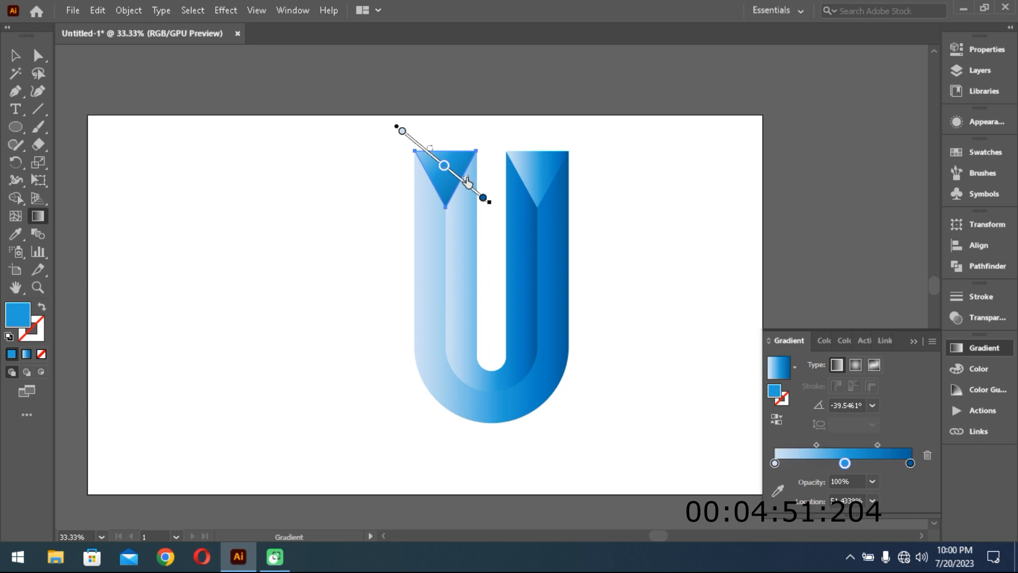
pyautogui.moveTo(458, 178); pyautogui.dragTo(464, 176)
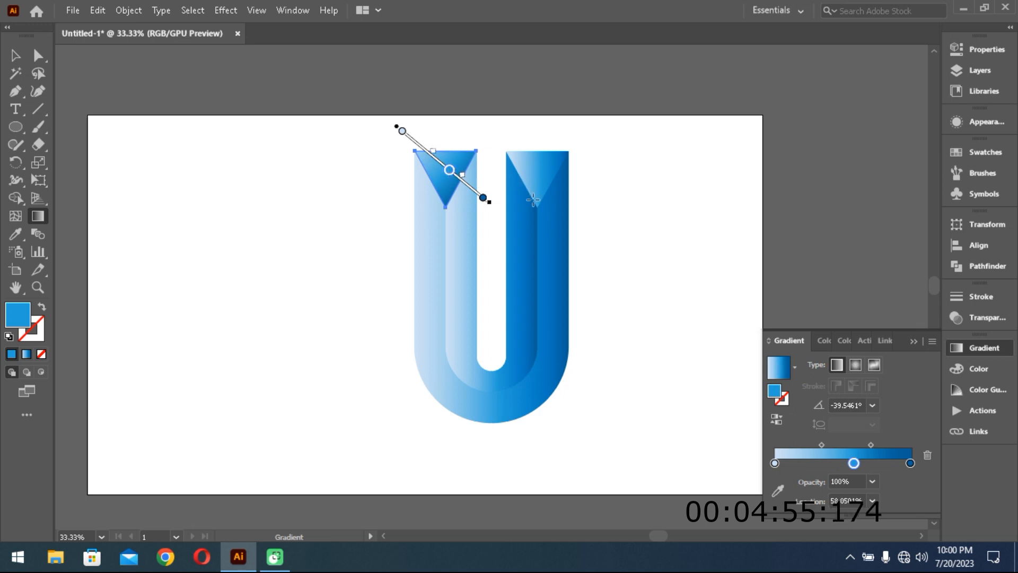
# - Redraw the left triangle's gradient with a longer, flatter diagonal at about -28°
pyautogui.click(18, 58)
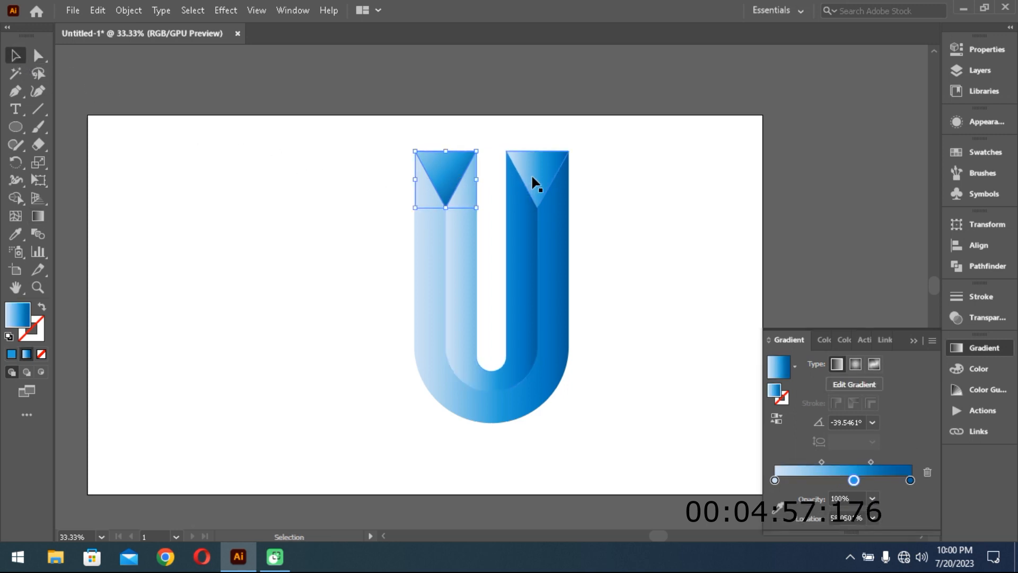
pyautogui.click(37, 215)
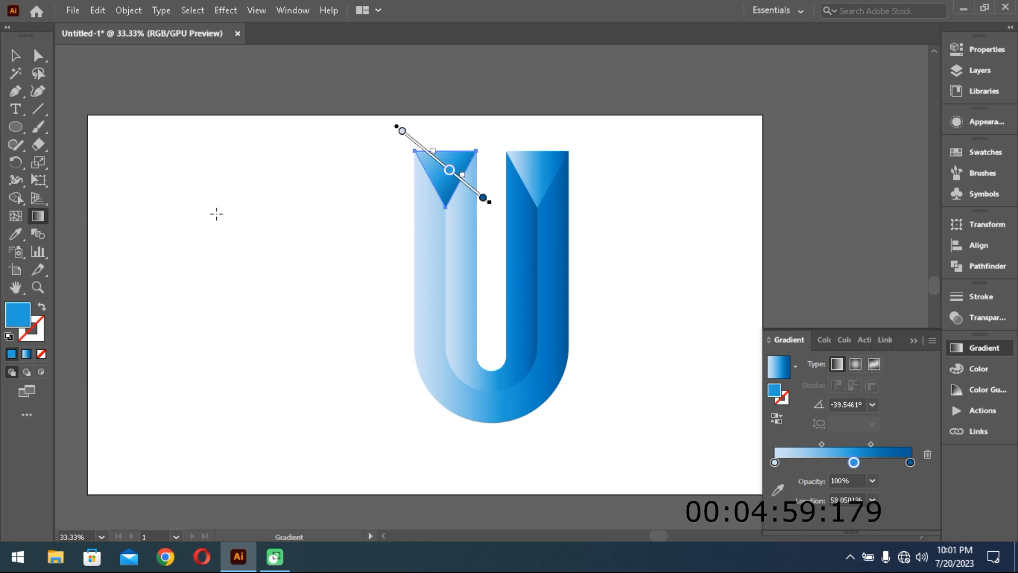
pyautogui.moveTo(377, 130); pyautogui.dragTo(501, 200)
pyautogui.click(15, 55)
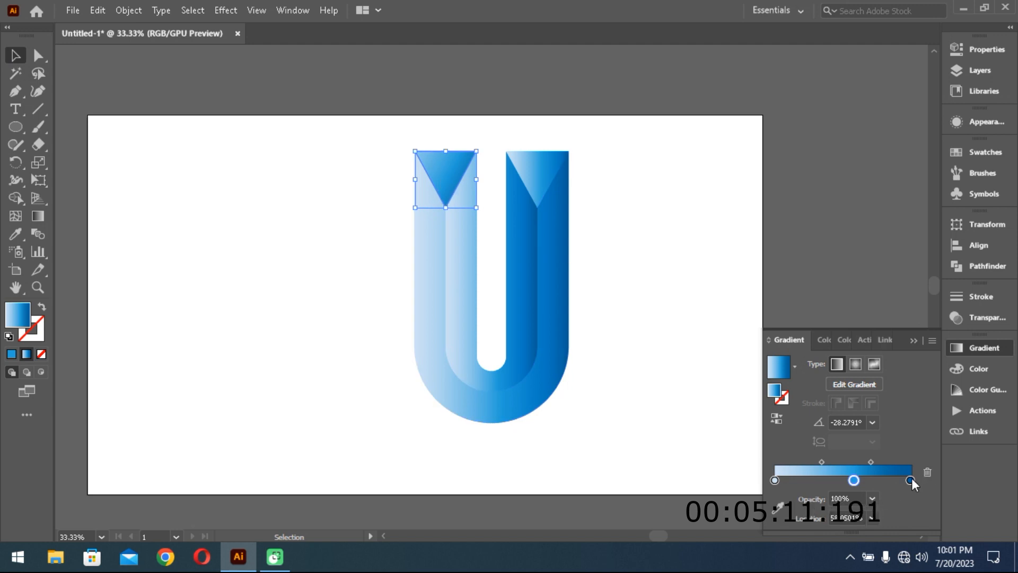
# - Darken the end colour stop of the left triangle's gradient to navy 002445
pyautogui.doubleClick(910, 479)
pyautogui.click(714, 322)
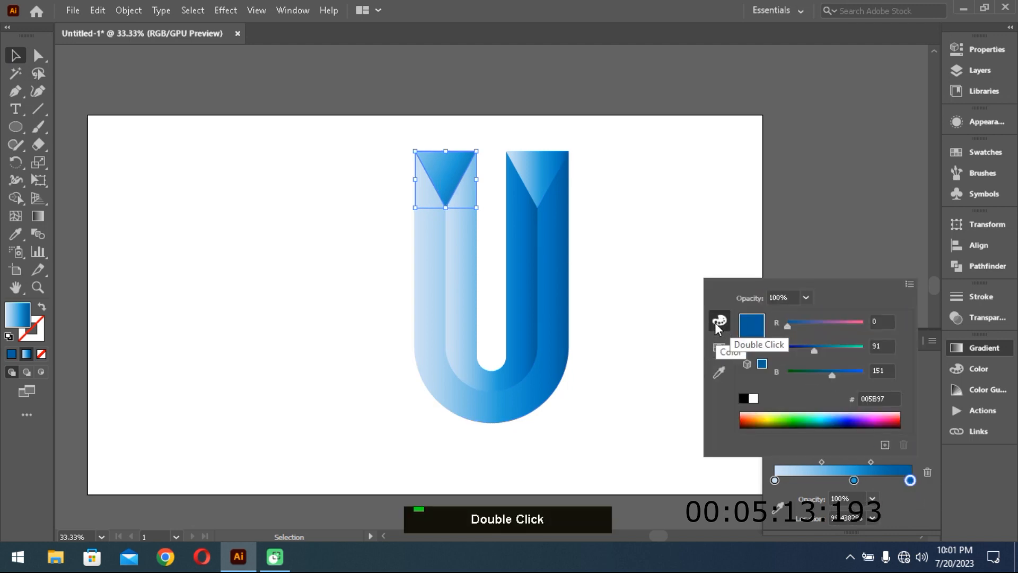
pyautogui.moveTo(814, 349); pyautogui.dragTo(799, 349)
pyautogui.moveTo(832, 375); pyautogui.dragTo(809, 376)
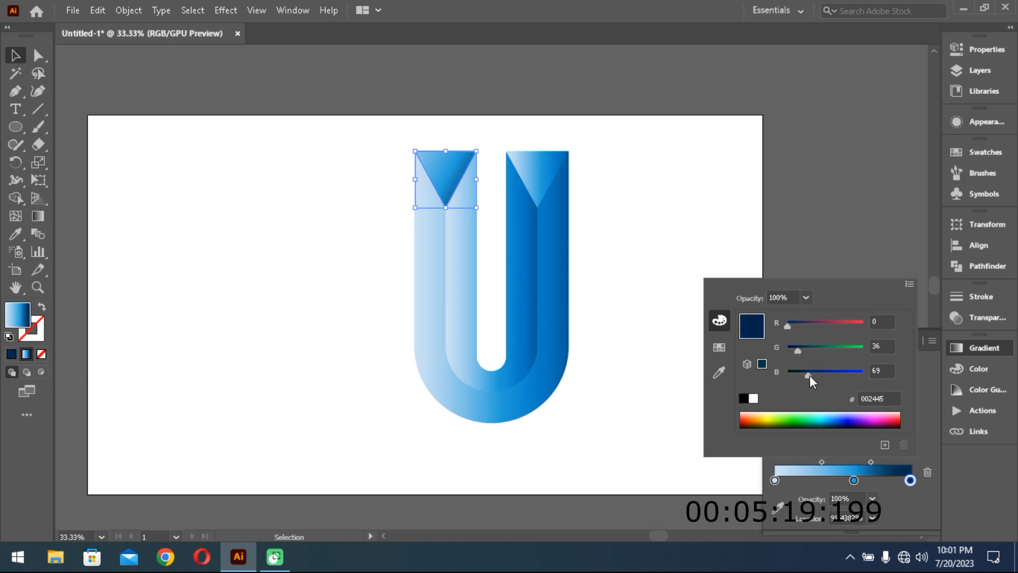
# - Redraw the left triangle's gradient diagonally at about -42° and move its middle stop to about 51%
pyautogui.click(38, 215)
pyautogui.press('g')
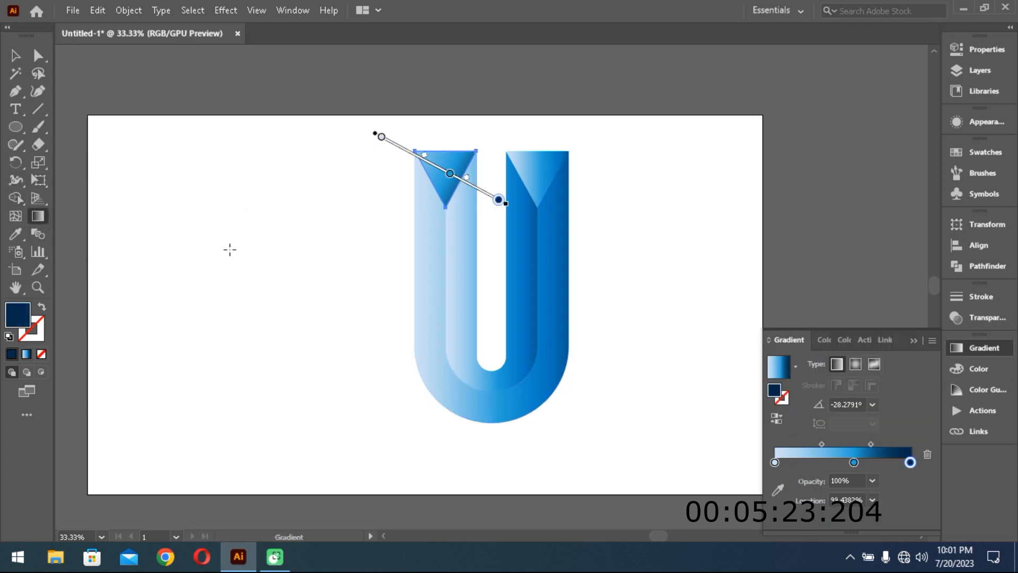
pyautogui.moveTo(401, 130)
pyautogui.mouseDown()
pyautogui.moveTo(477, 201)
pyautogui.moveTo(494, 199)
pyautogui.moveTo(447, 167)
pyautogui.mouseUp()
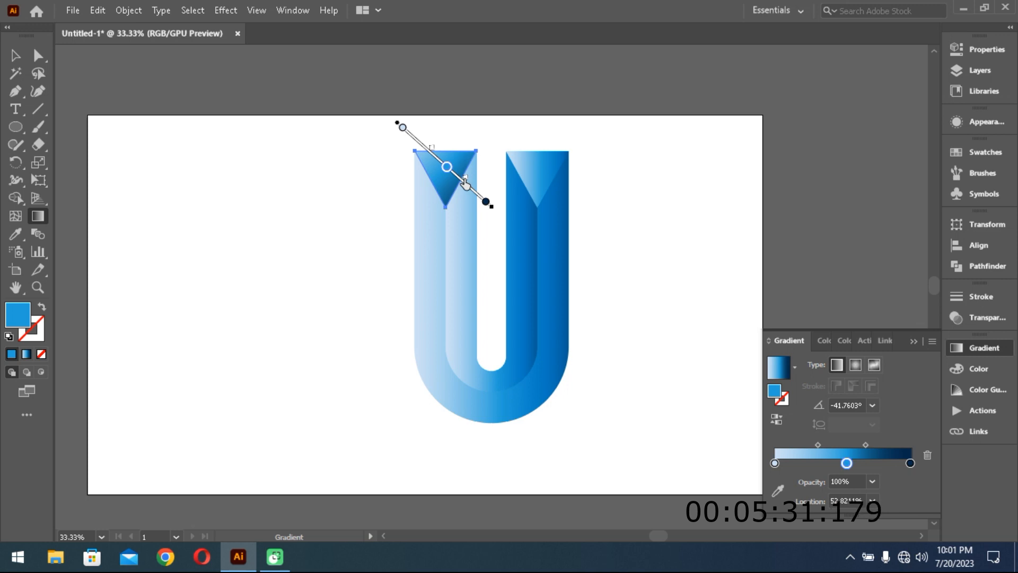
pyautogui.moveTo(464, 180); pyautogui.dragTo(445, 167)
pyautogui.click(16, 54)
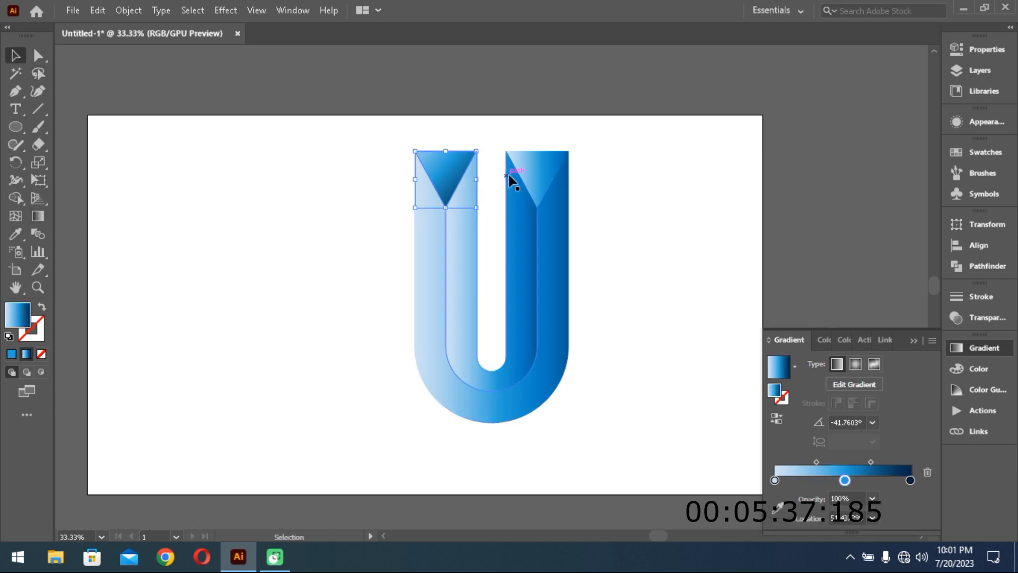
# - Remove the third colour stop from the right triangle's gradient and darken its end stop to 003172
pyautogui.click(529, 173)
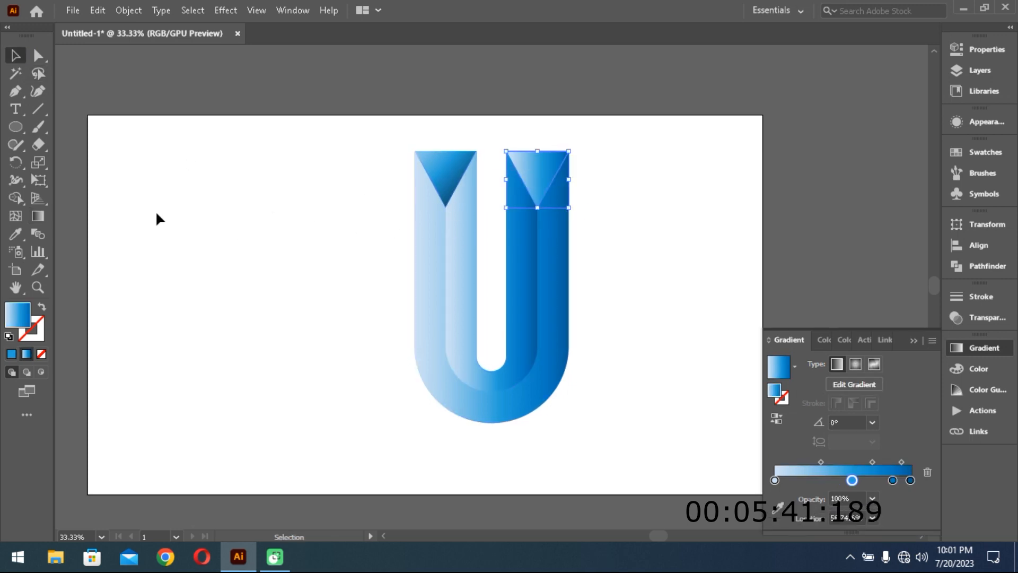
pyautogui.click(37, 216)
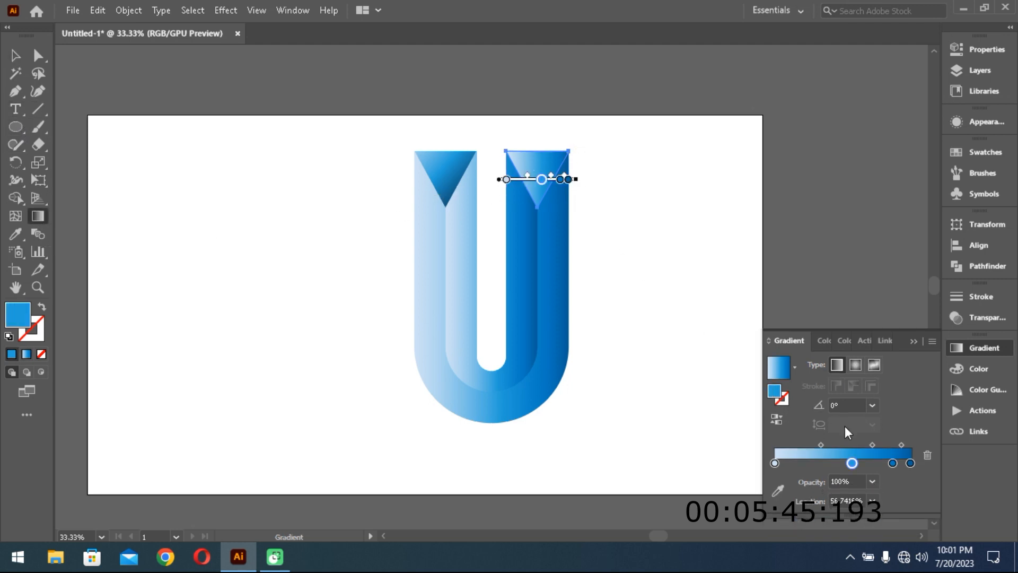
pyautogui.click(893, 462)
pyautogui.click(927, 455)
pyautogui.doubleClick(909, 462)
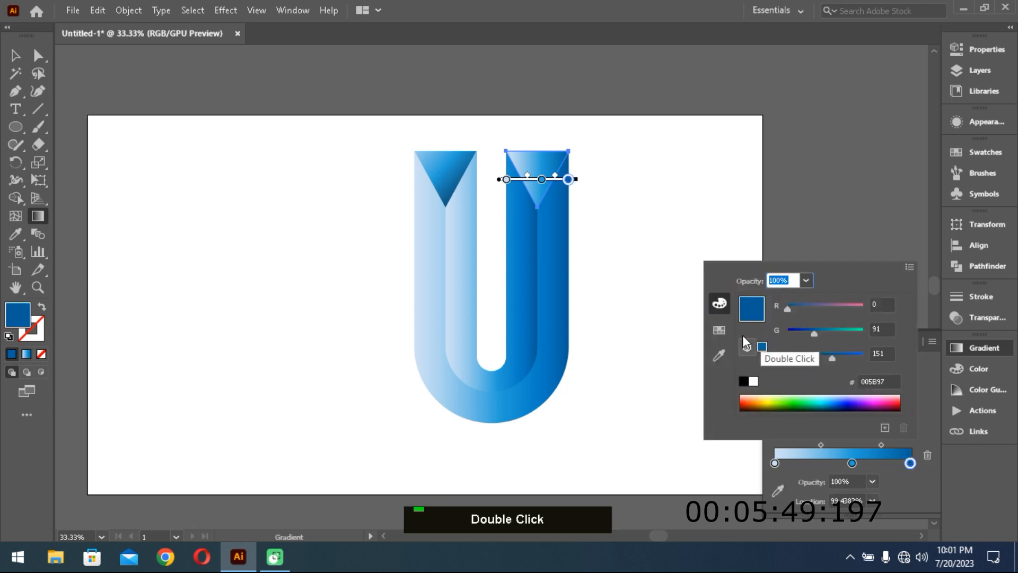
pyautogui.click(717, 331)
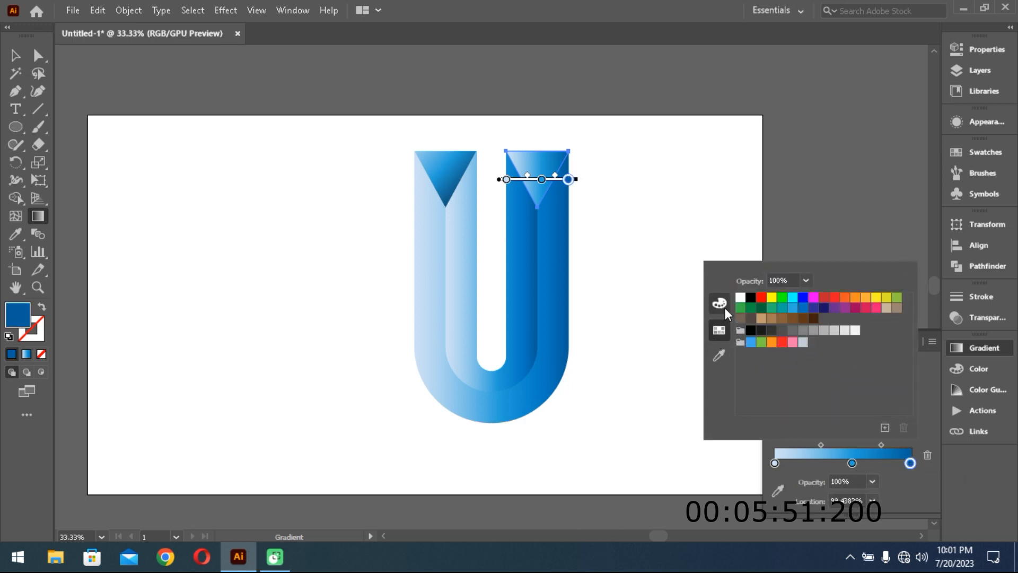
pyautogui.click(724, 307)
pyautogui.moveTo(814, 333); pyautogui.dragTo(822, 359)
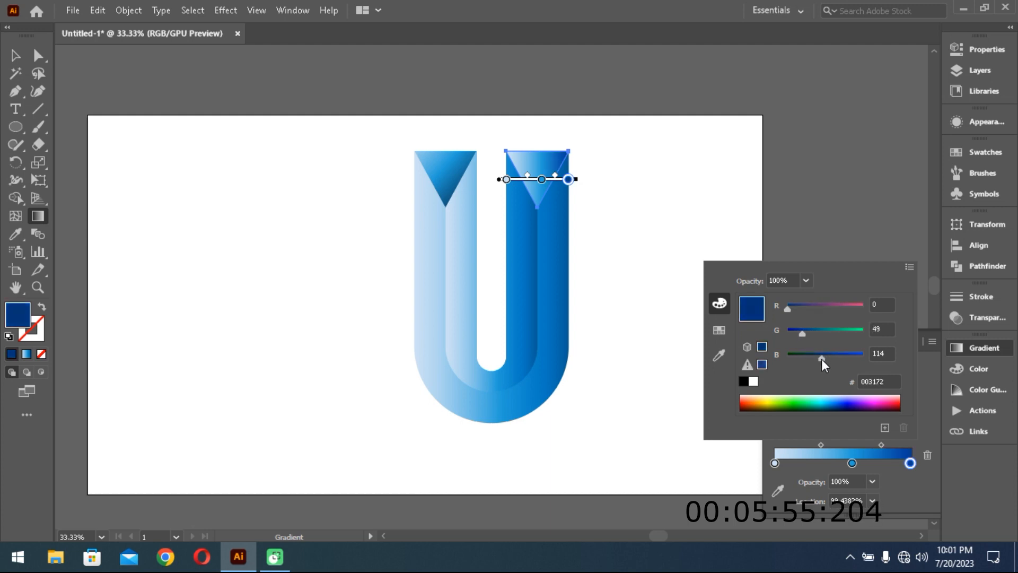
# - Redraw the right triangle's gradient diagonally, from light beyond its upper-right corner to dark at its lower-left edge
pyautogui.click(540, 180)
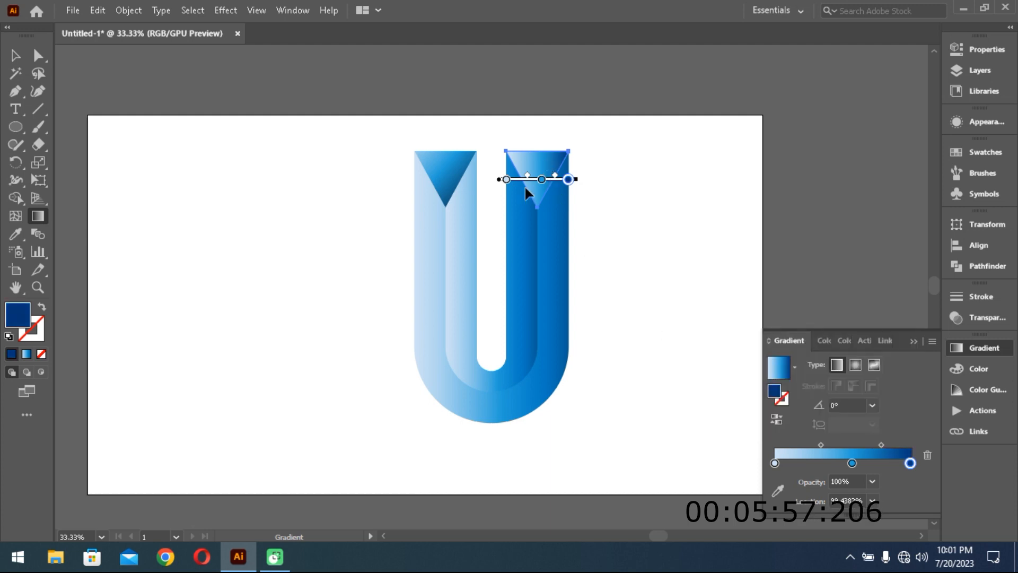
pyautogui.moveTo(583, 141)
pyautogui.mouseDown()
pyautogui.moveTo(517, 169)
pyautogui.moveTo(518, 188)
pyautogui.mouseUp()
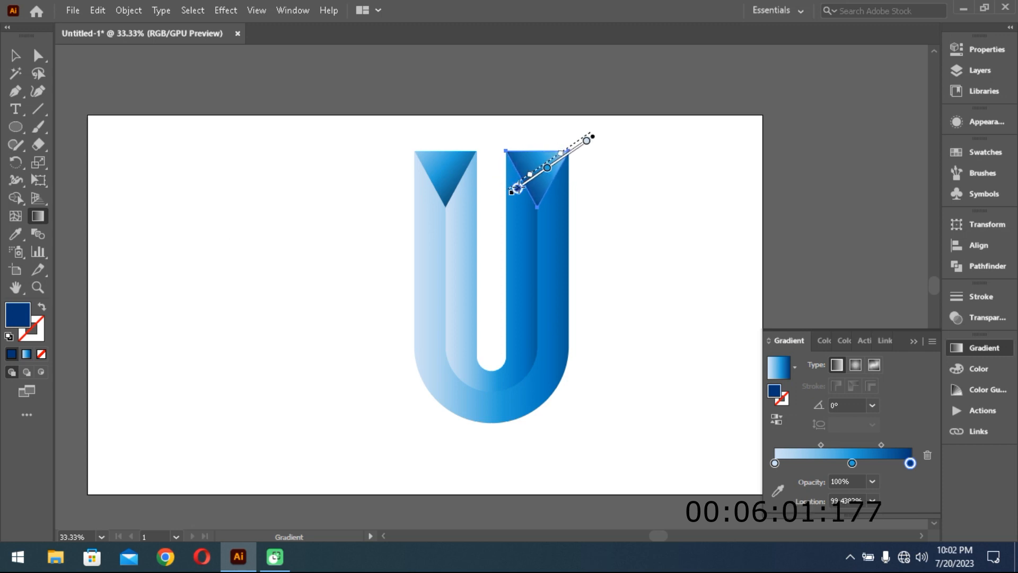
pyautogui.press('v')
# - Remove the third colour stop from the outer U band's gradient and darken its end stop to 002E79
pyautogui.click(440, 277)
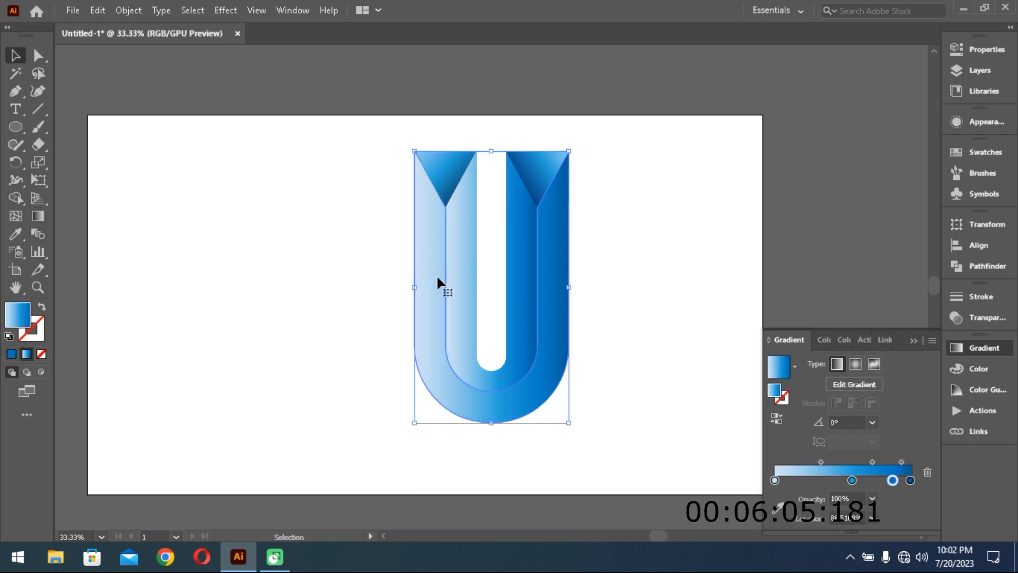
pyautogui.moveTo(892, 480)
pyautogui.mouseDown()
pyautogui.moveTo(929, 480)
pyautogui.moveTo(926, 470)
pyautogui.moveTo(909, 481)
pyautogui.mouseUp()
pyautogui.doubleClick(910, 480)
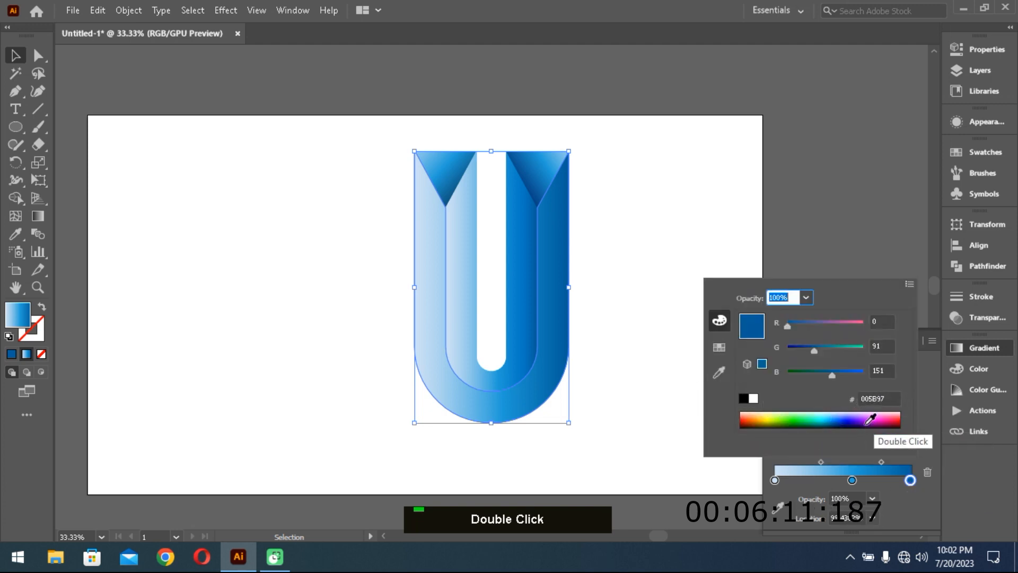
pyautogui.moveTo(812, 352); pyautogui.dragTo(825, 376)
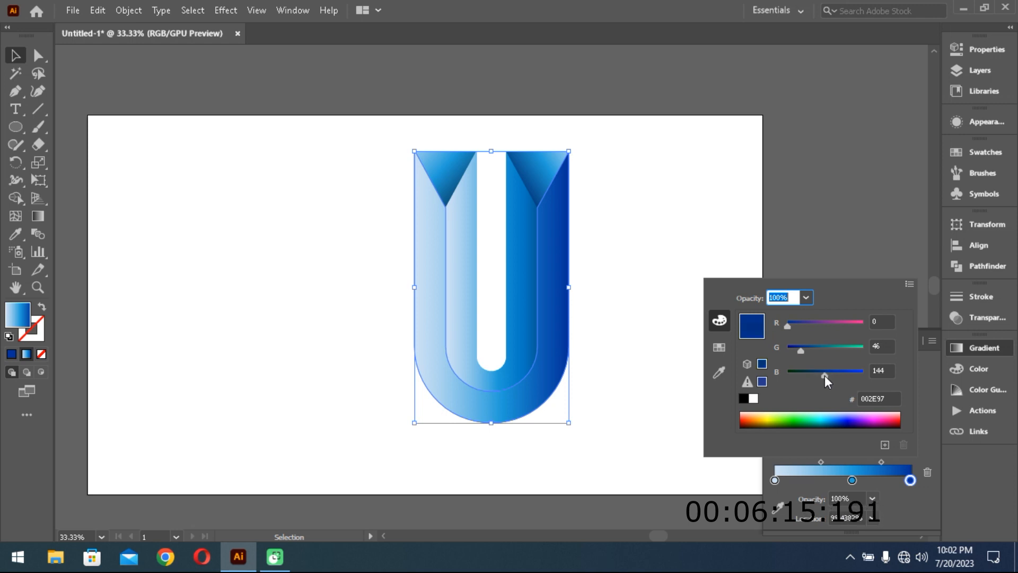
# - Redraw the outer band's gradient vertically from light top to dark bottom, with the middle stop at about 47% and the upper midpoint lowered
pyautogui.click(37, 216)
pyautogui.moveTo(489, 126); pyautogui.dragTo(492, 453)
pyautogui.moveTo(490, 312); pyautogui.dragTo(492, 275)
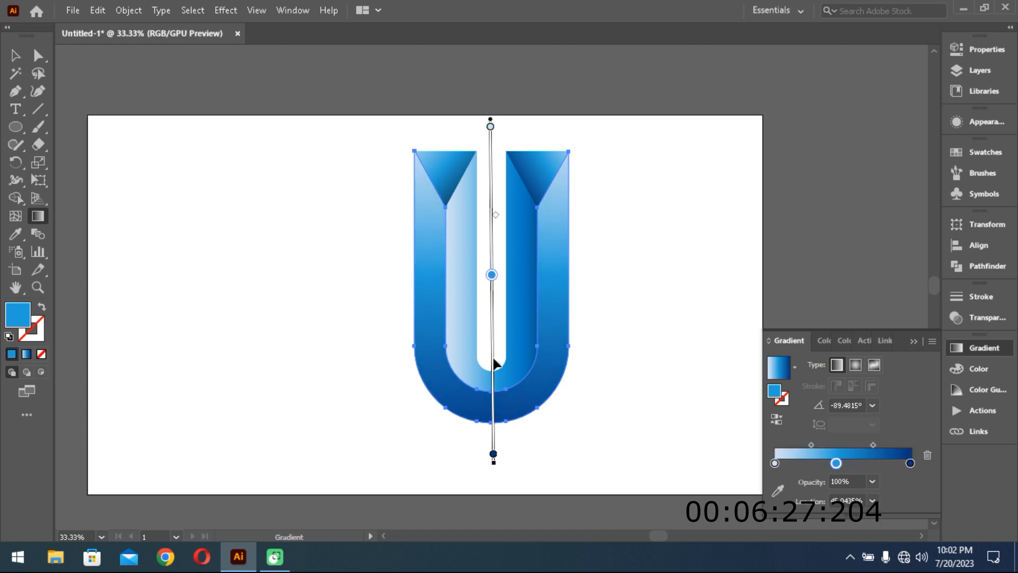
pyautogui.moveTo(491, 275); pyautogui.dragTo(492, 282)
pyautogui.moveTo(495, 223)
pyautogui.mouseDown()
pyautogui.moveTo(494, 189)
pyautogui.moveTo(496, 248)
pyautogui.mouseUp()
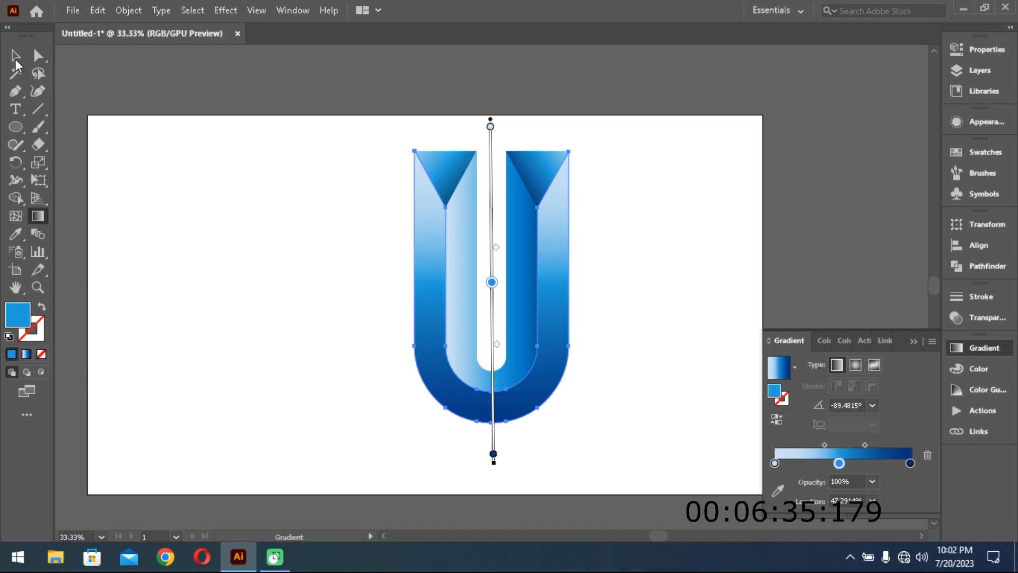
pyautogui.click(15, 55)
# - Remove the third colour stop from the inner U band's gradient and darken its end stop to 003181
pyautogui.click(459, 272)
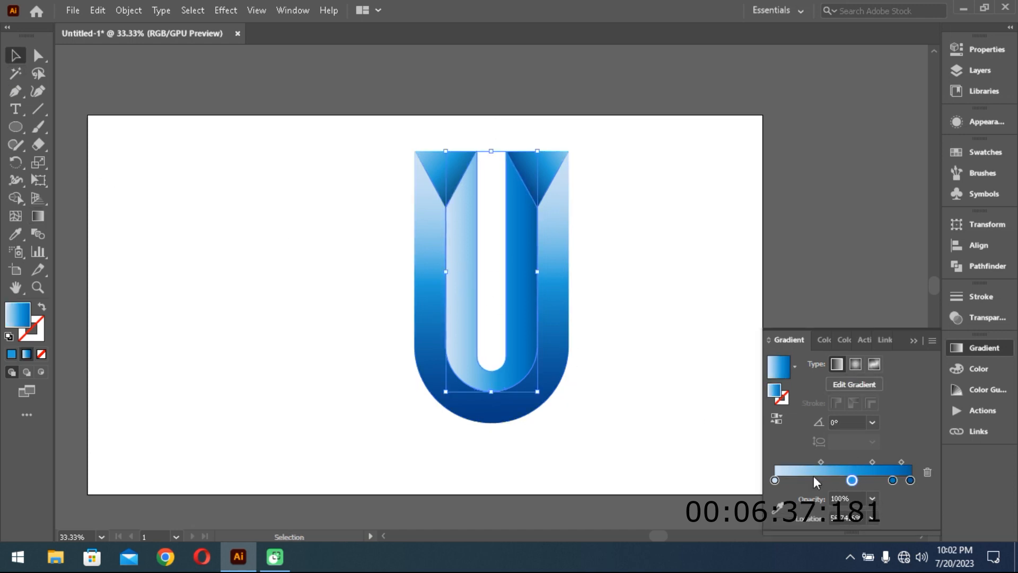
pyautogui.click(893, 480)
pyautogui.click(927, 472)
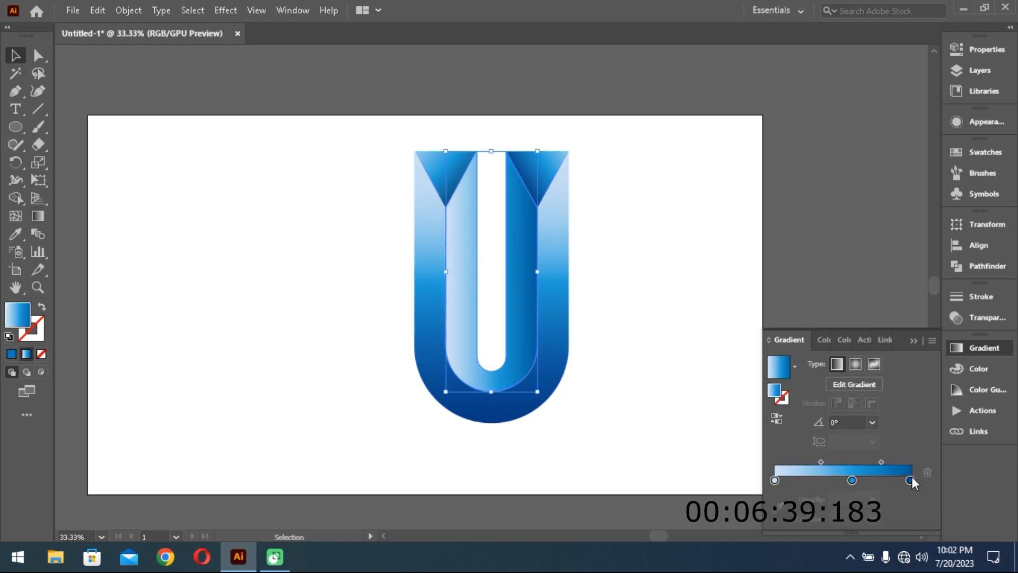
pyautogui.doubleClick(906, 480)
pyautogui.click(928, 471)
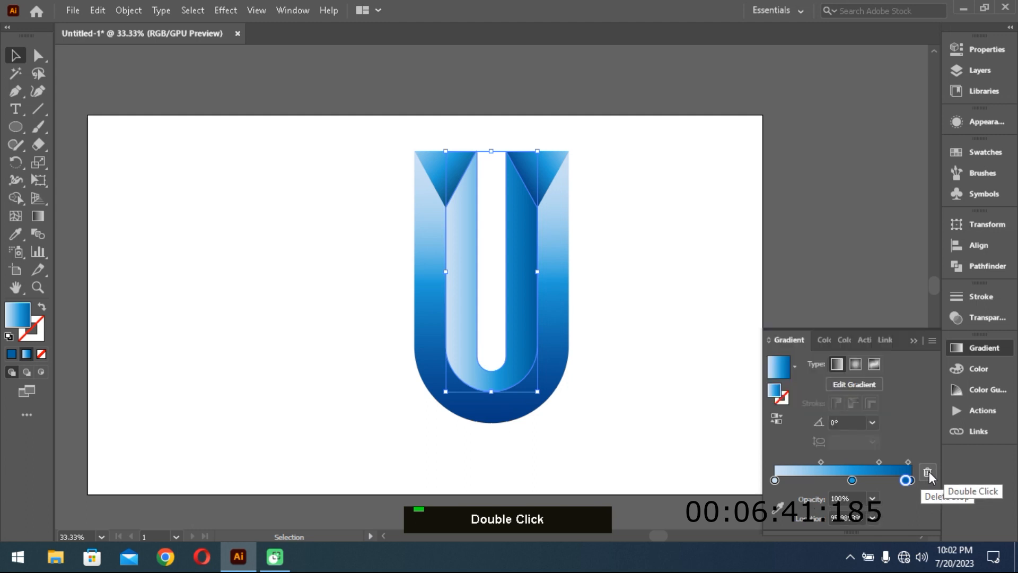
pyautogui.click(910, 480)
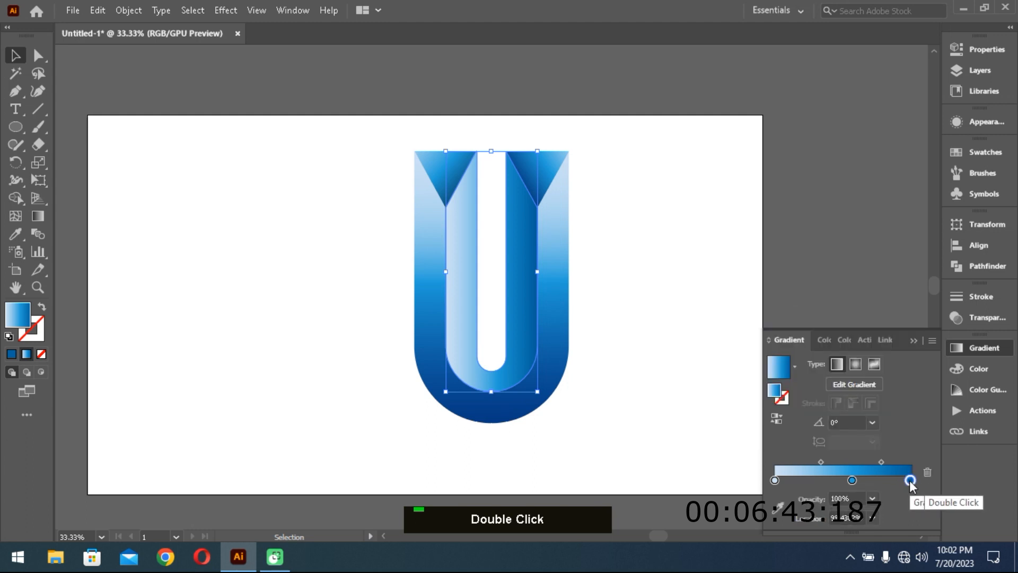
pyautogui.doubleClick(910, 479)
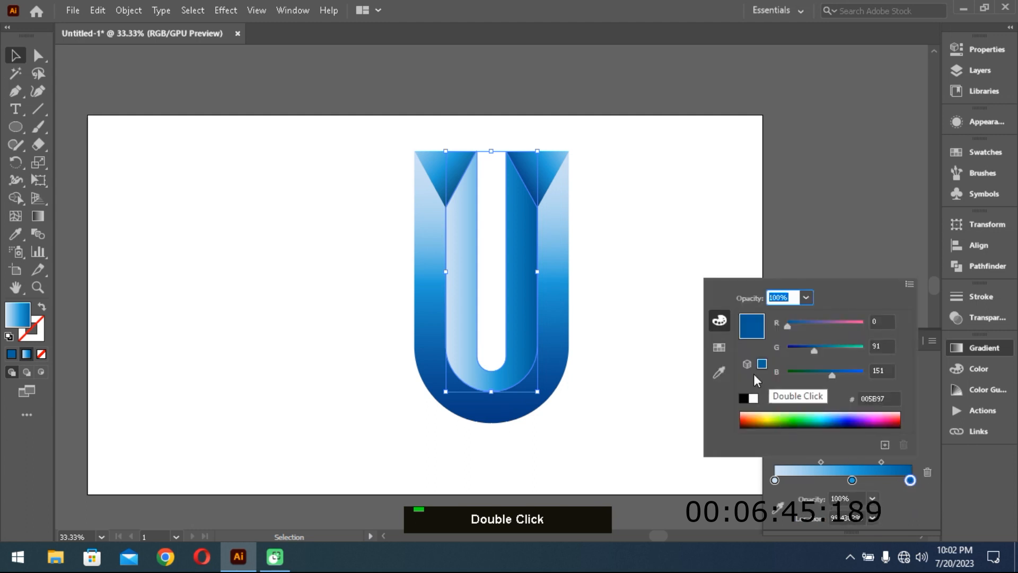
pyautogui.moveTo(812, 352); pyautogui.dragTo(825, 374)
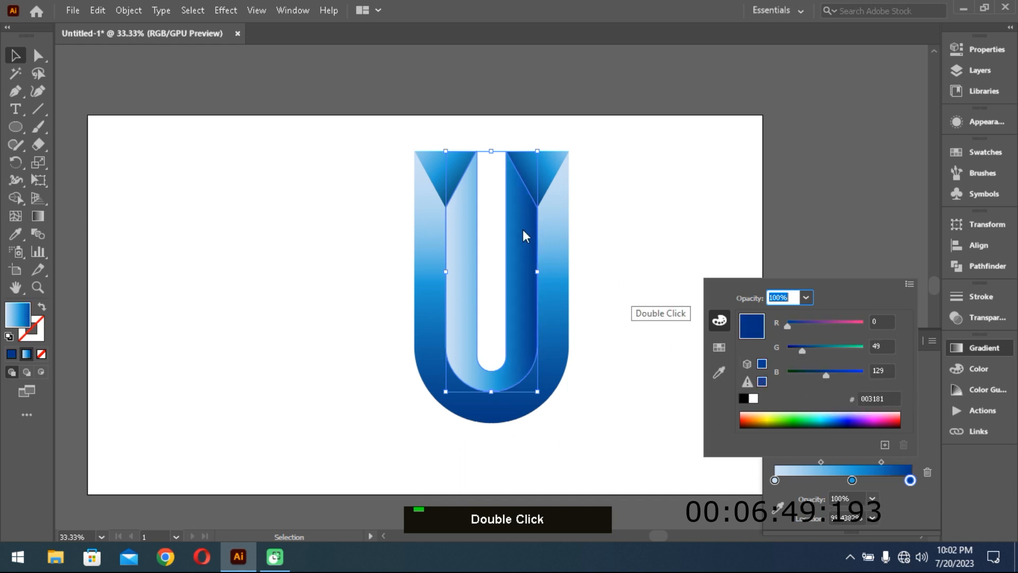
# - Redraw the inner U band's gradient vertically, from light below the U to dark near its top
pyautogui.doubleClick(36, 216)
pyautogui.doubleClick(40, 217)
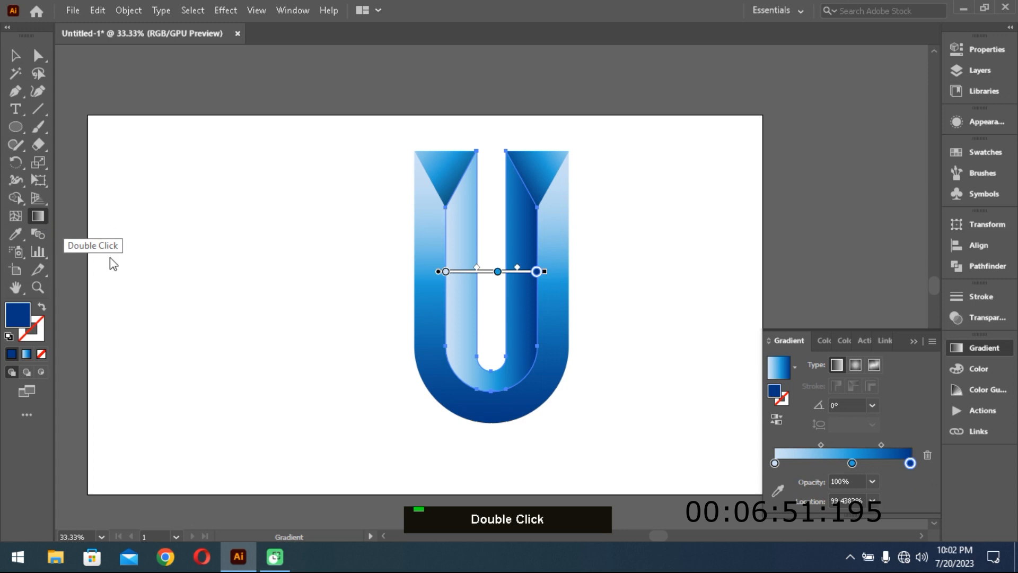
pyautogui.moveTo(488, 452); pyautogui.dragTo(492, 164)
pyautogui.press('v')
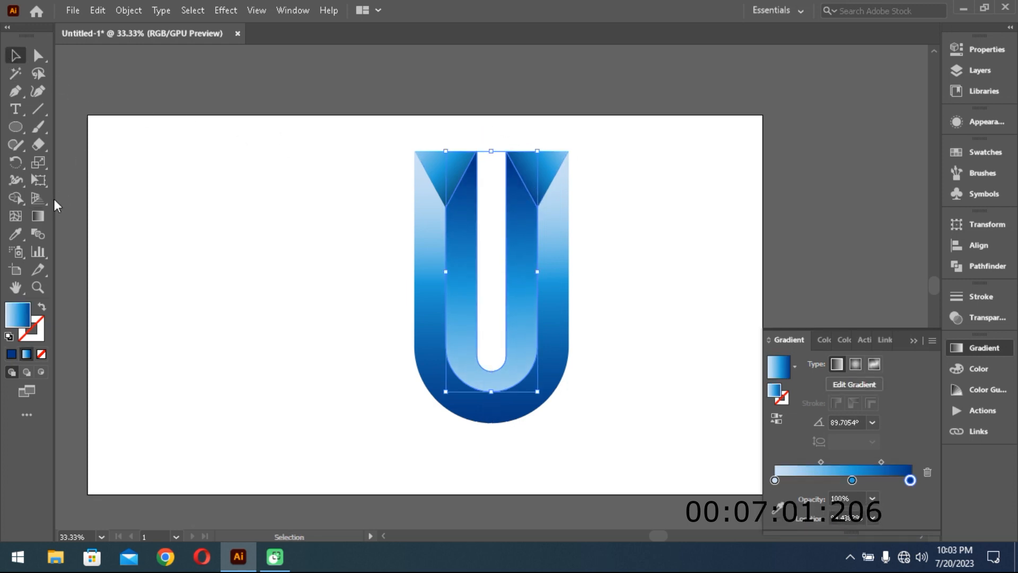
# - Redraw the inner U band's gradient vertically, from light just above the U to dark at the base of its central slot
pyautogui.press('g')
pyautogui.moveTo(494, 121)
pyautogui.mouseDown()
pyautogui.moveTo(494, 391)
pyautogui.moveTo(491, 366)
pyautogui.mouseUp()
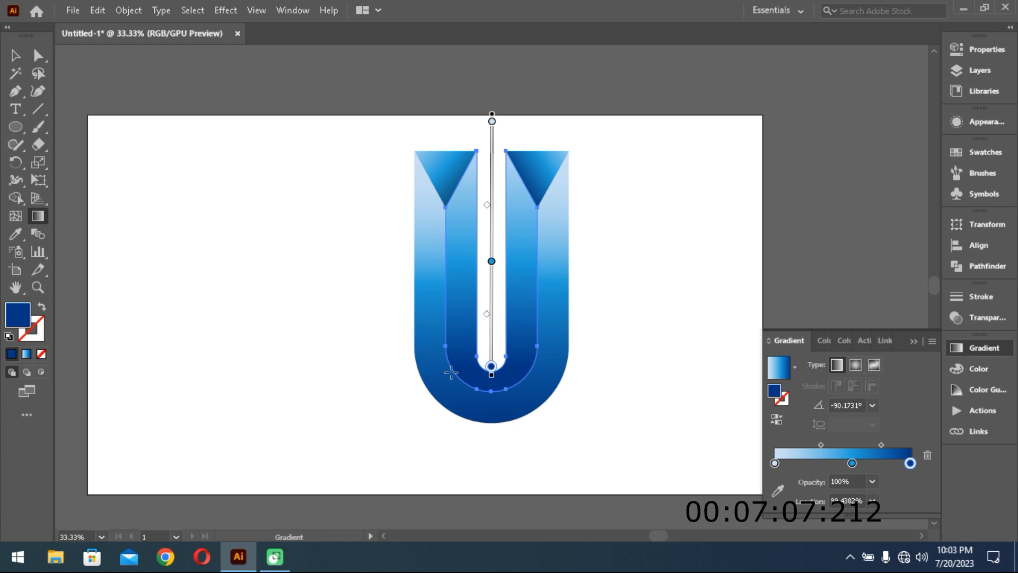
pyautogui.press('v')
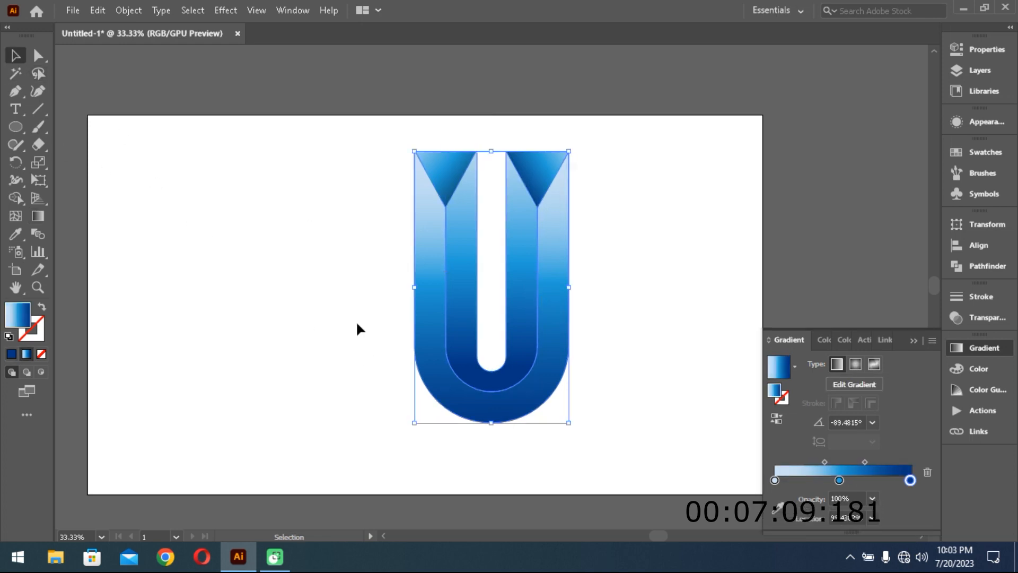
# - Redraw the outer U band's gradient from light below to dark above the U, shift the light midpoint, and place the middle stop at about 52%
pyautogui.click(38, 215)
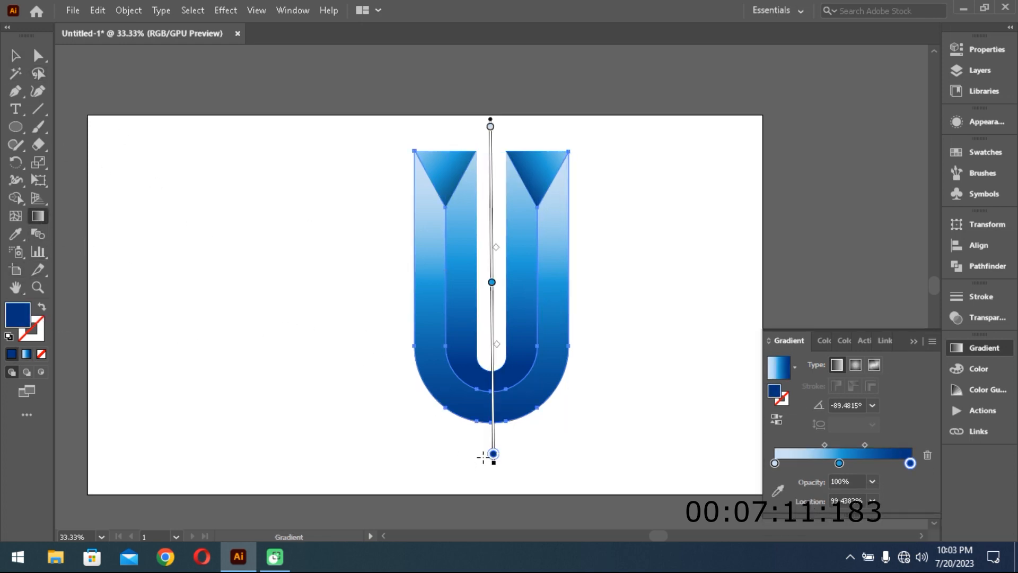
pyautogui.moveTo(499, 434)
pyautogui.mouseDown()
pyautogui.moveTo(511, 319)
pyautogui.moveTo(494, 455)
pyautogui.moveTo(457, 447)
pyautogui.mouseUp()
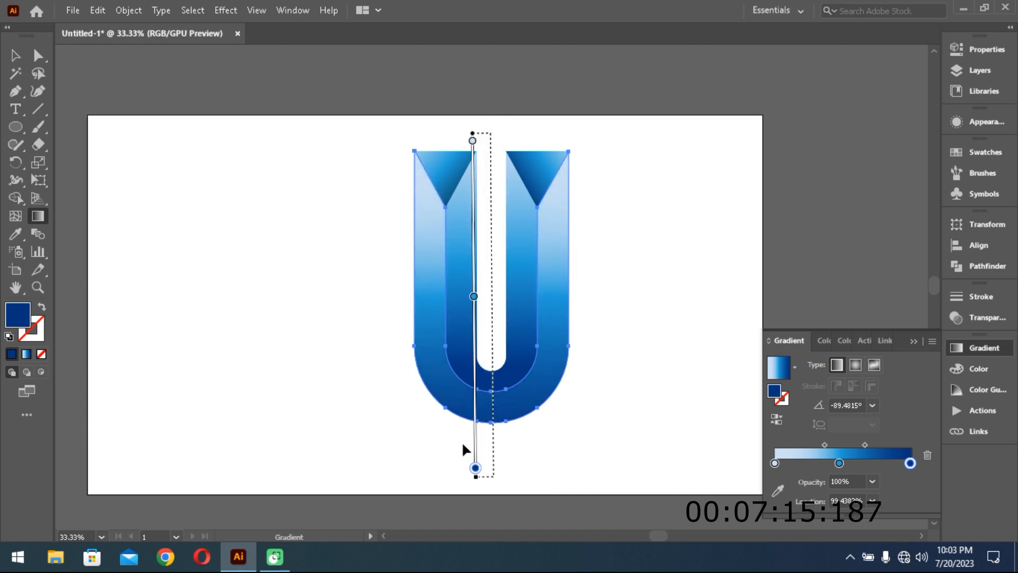
pyautogui.hotkey('ctrl', 'e')
pyautogui.moveTo(504, 445)
pyautogui.mouseDown()
pyautogui.moveTo(514, 216)
pyautogui.moveTo(498, 142)
pyautogui.moveTo(498, 386)
pyautogui.moveTo(510, 139)
pyautogui.moveTo(489, 137)
pyautogui.mouseUp()
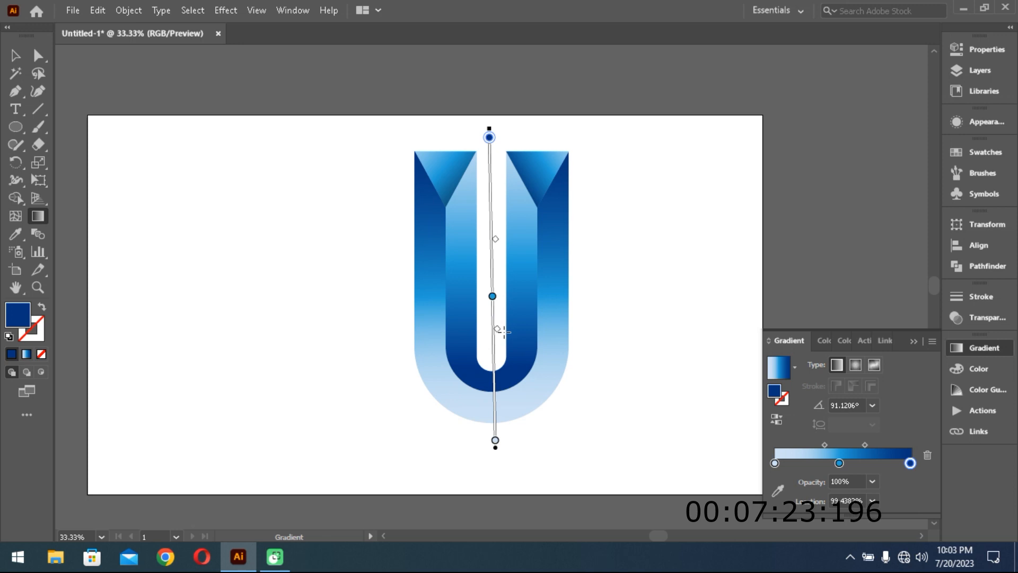
pyautogui.click(499, 351)
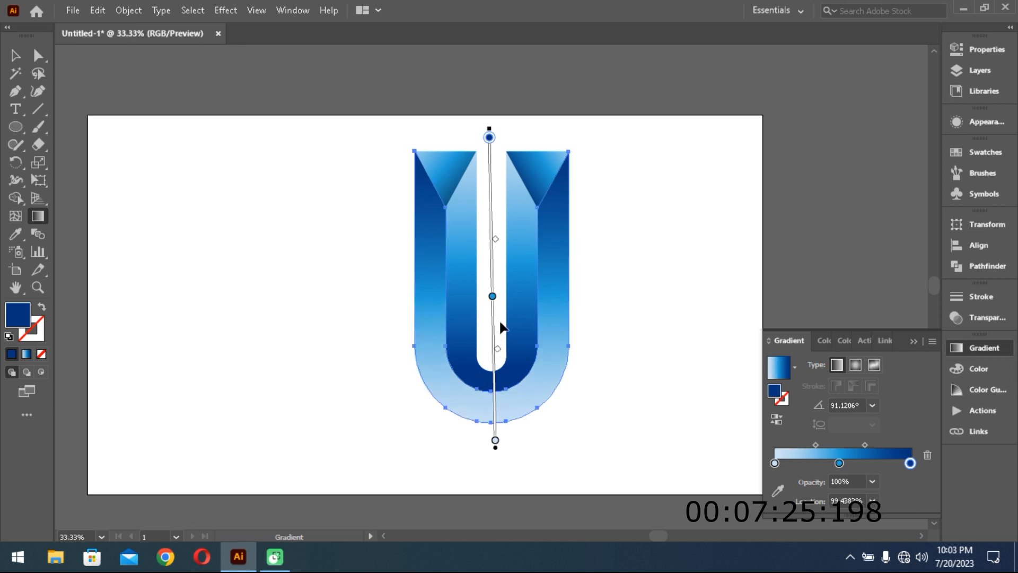
pyautogui.moveTo(492, 297); pyautogui.dragTo(492, 284)
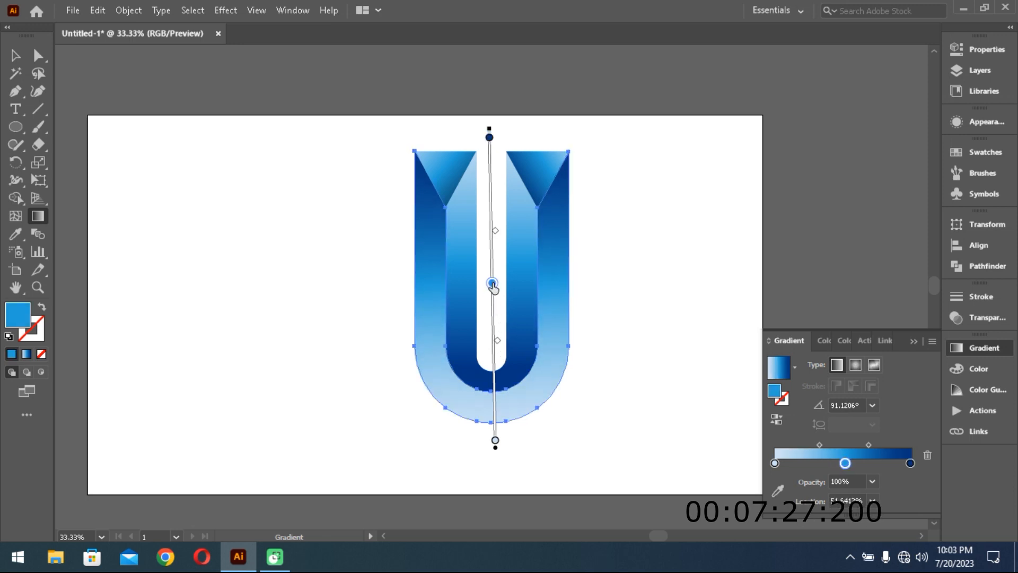
pyautogui.click(15, 55)
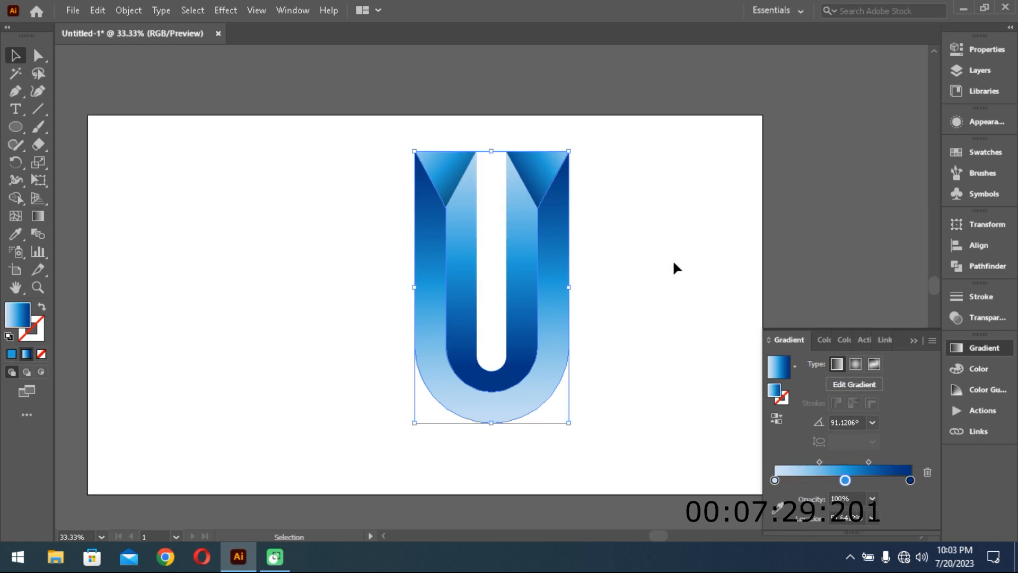
# - Select the whole U logo and place a duplicate beside it on the empty left half of the artboard
pyautogui.click(657, 301)
pyautogui.moveTo(646, 448); pyautogui.dragTo(329, 153)
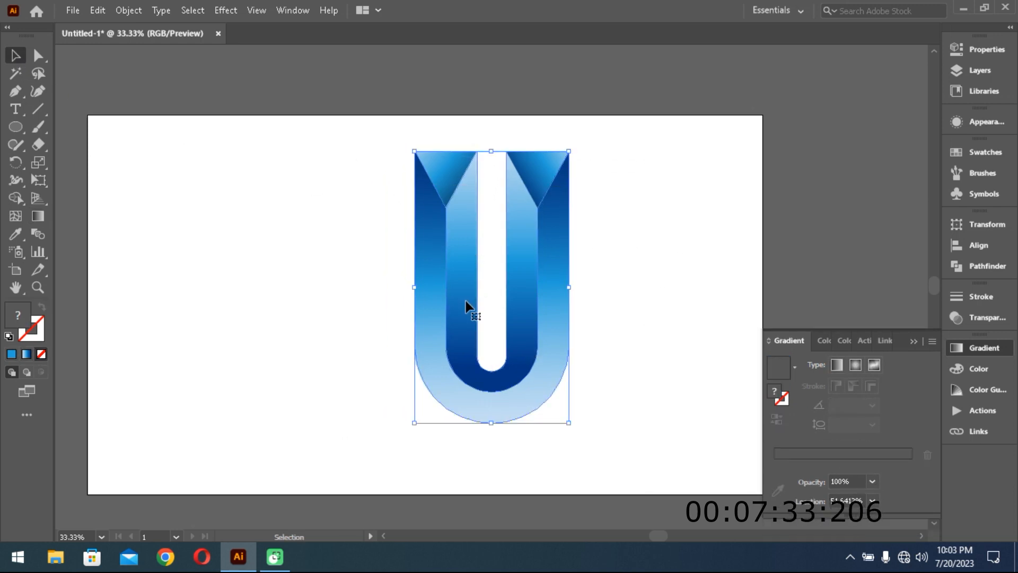
pyautogui.press('ctrl')
pyautogui.press('alt')
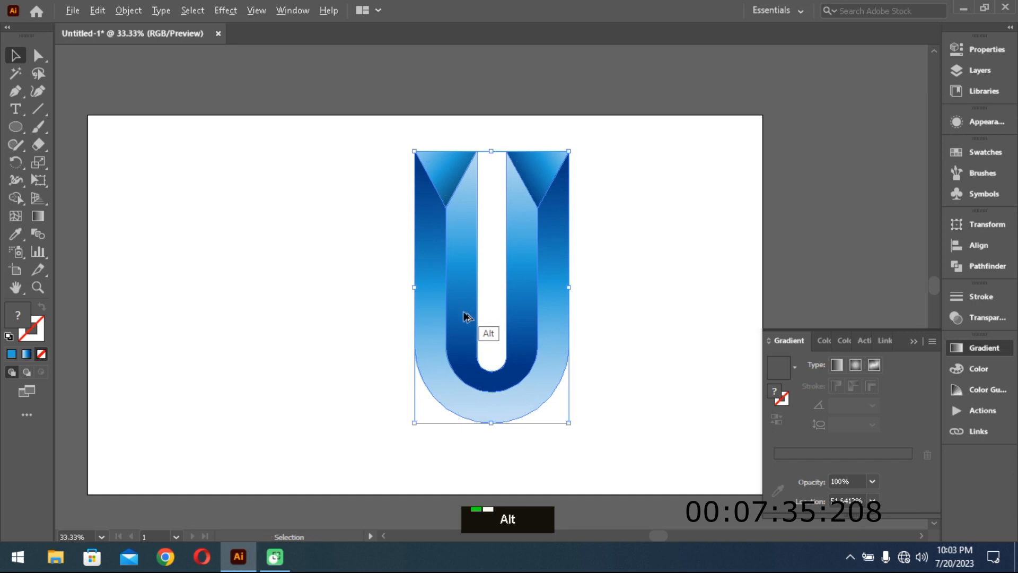
pyautogui.moveTo(464, 316); pyautogui.dragTo(229, 319)
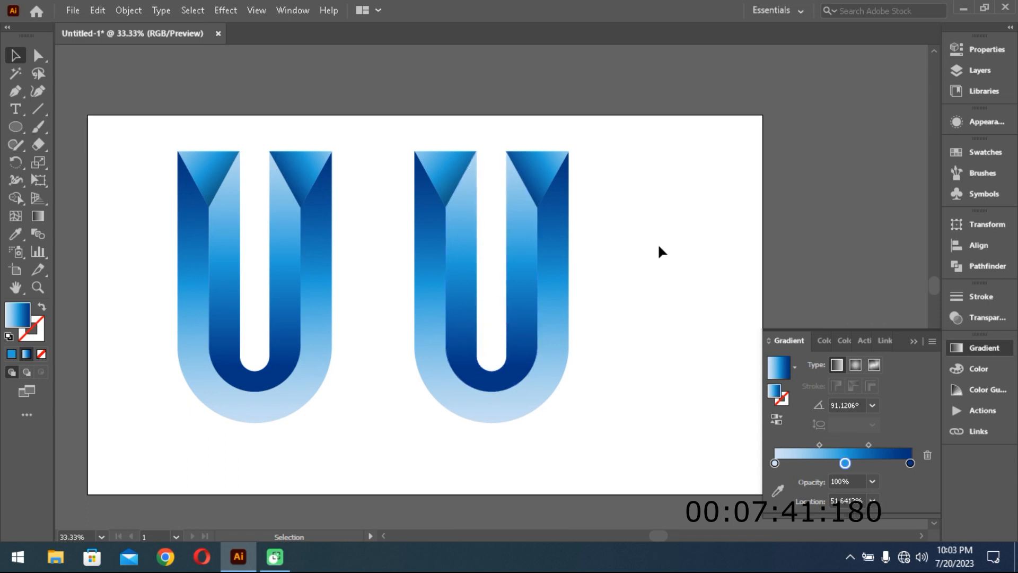
# - Apply a Regular Grain texture with intensity 50 and contrast 50 to the duplicate's right triangle, and move it over the original U's right triangle
pyautogui.click(297, 180)
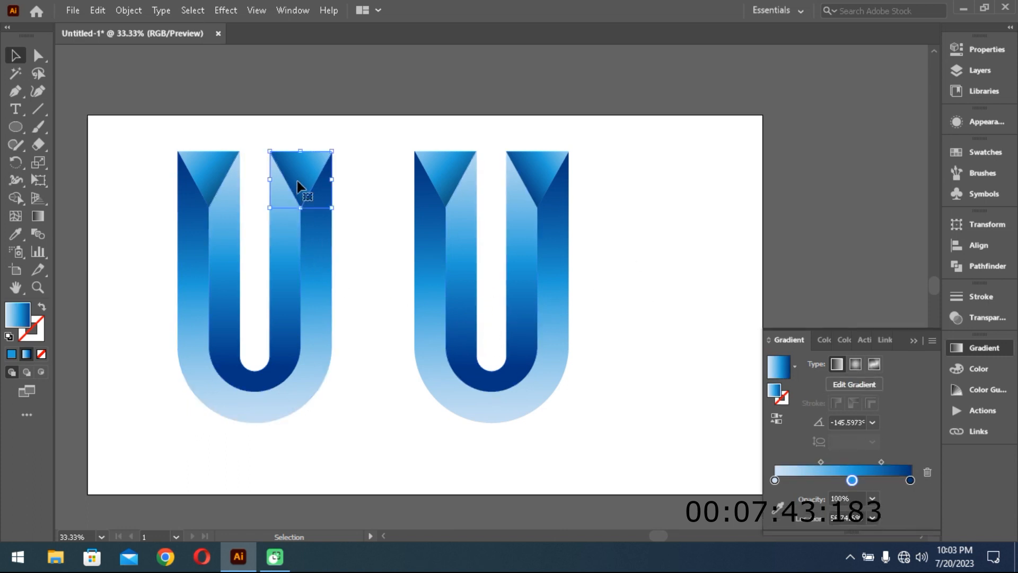
pyautogui.click(127, 12)
pyautogui.click(126, 13)
pyautogui.click(224, 11)
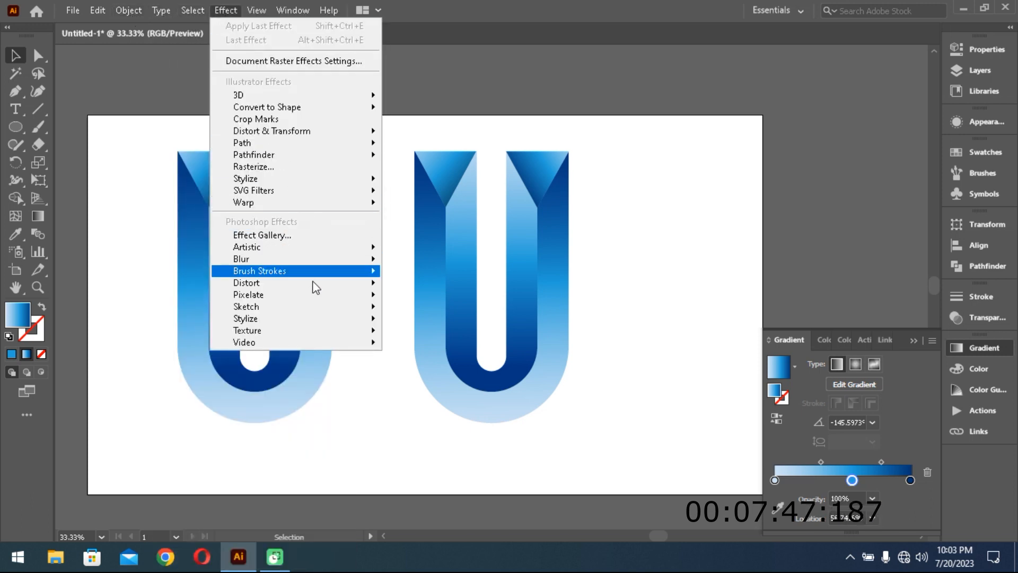
pyautogui.moveTo(318, 331)
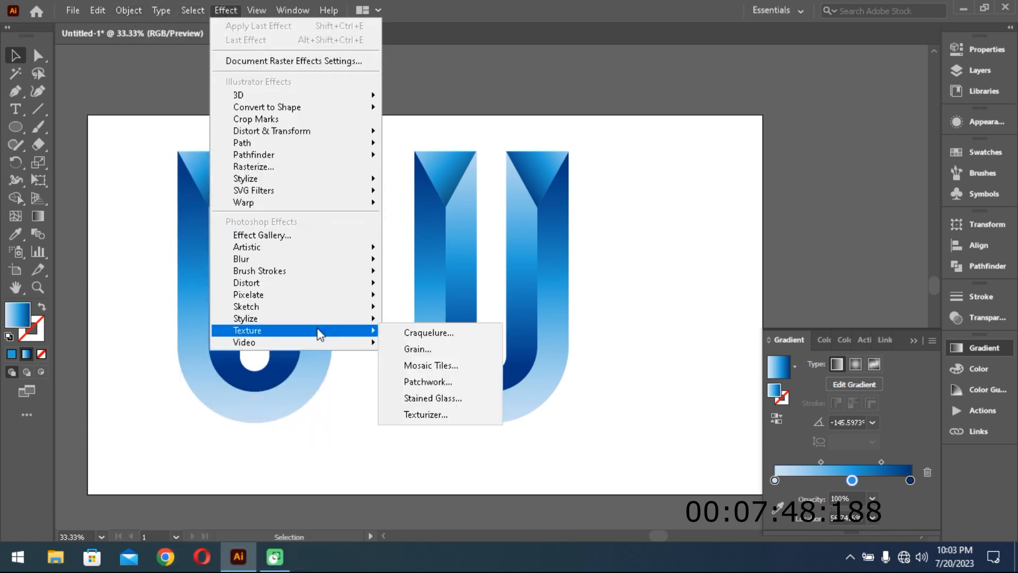
pyautogui.click(417, 350)
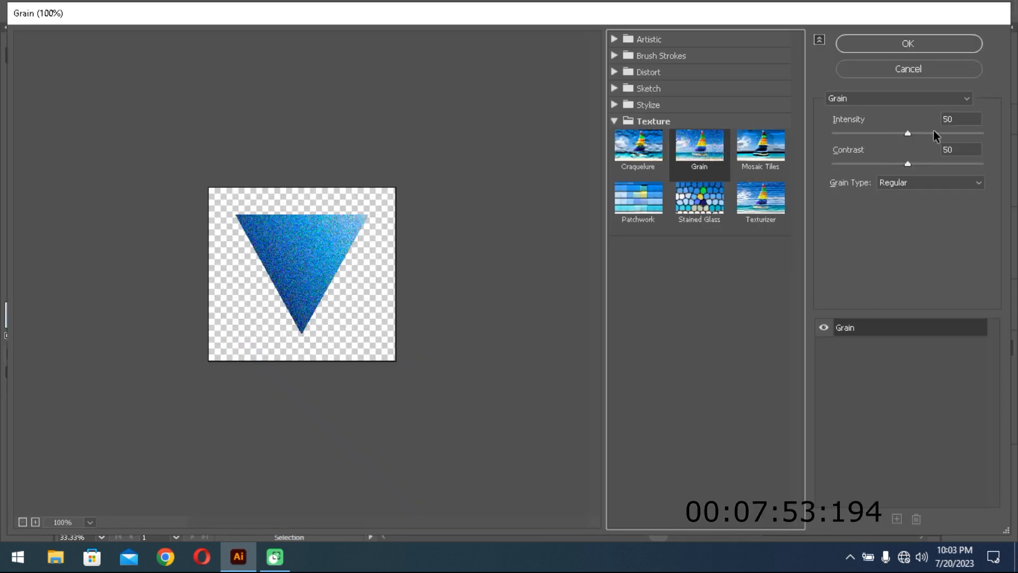
pyautogui.click(961, 150)
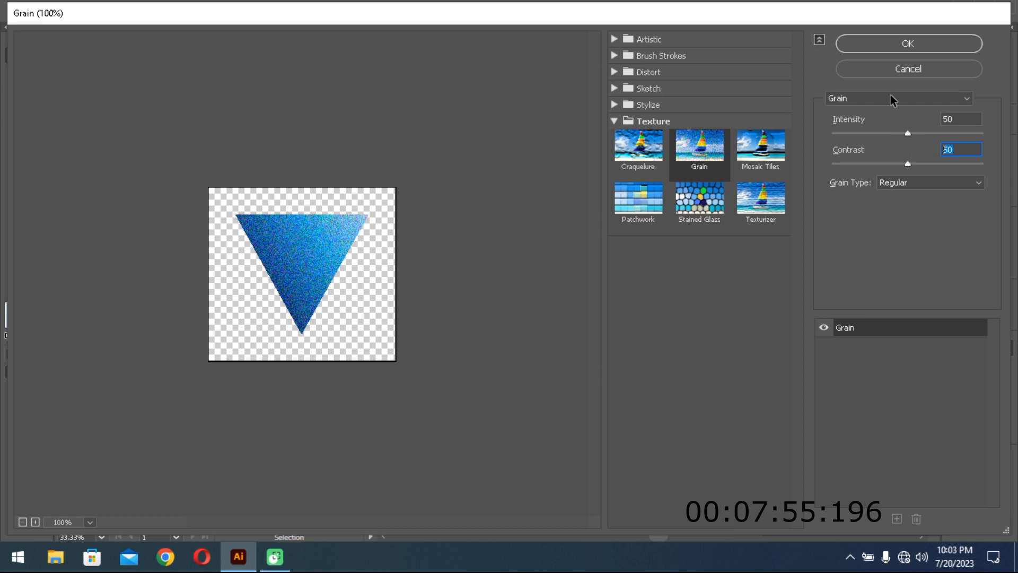
pyautogui.click(895, 45)
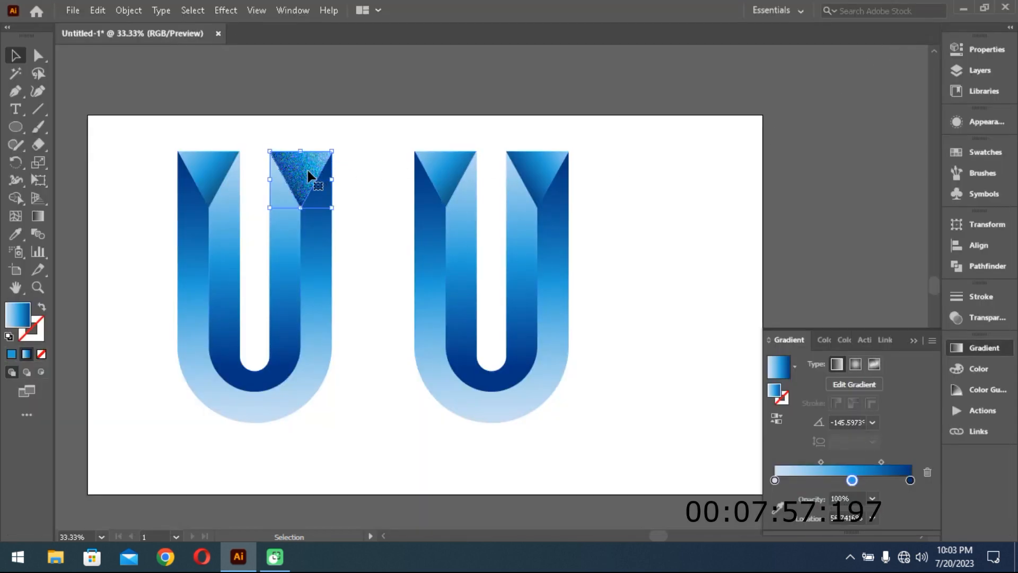
pyautogui.moveTo(298, 169); pyautogui.dragTo(532, 167)
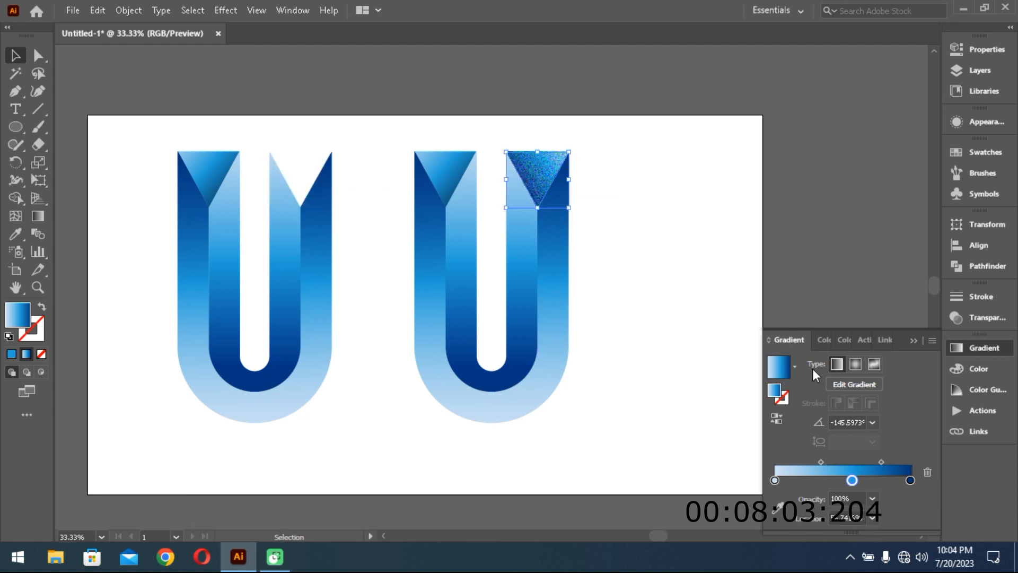
pyautogui.click(981, 315)
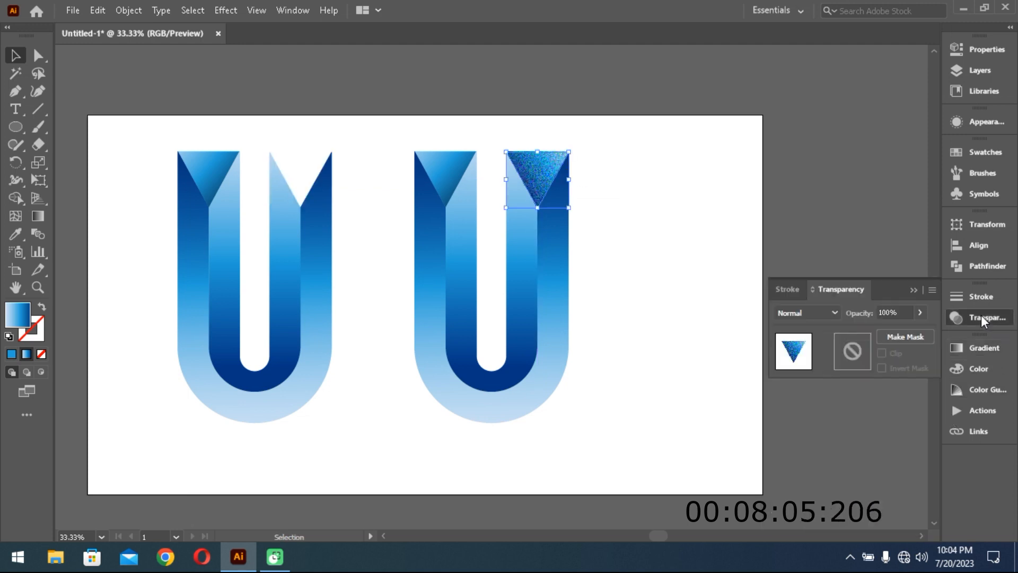
pyautogui.click(981, 348)
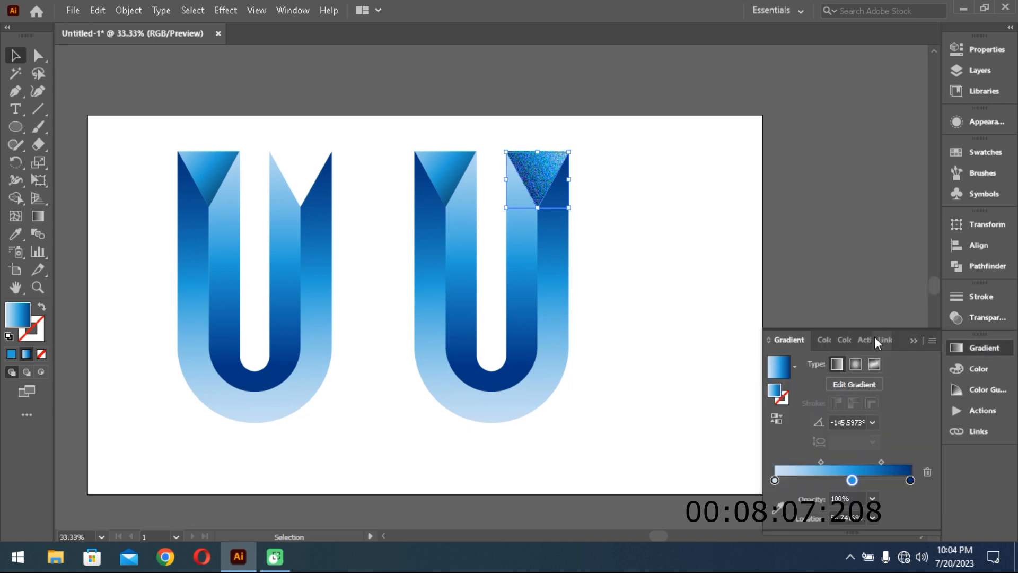
pyautogui.click(913, 340)
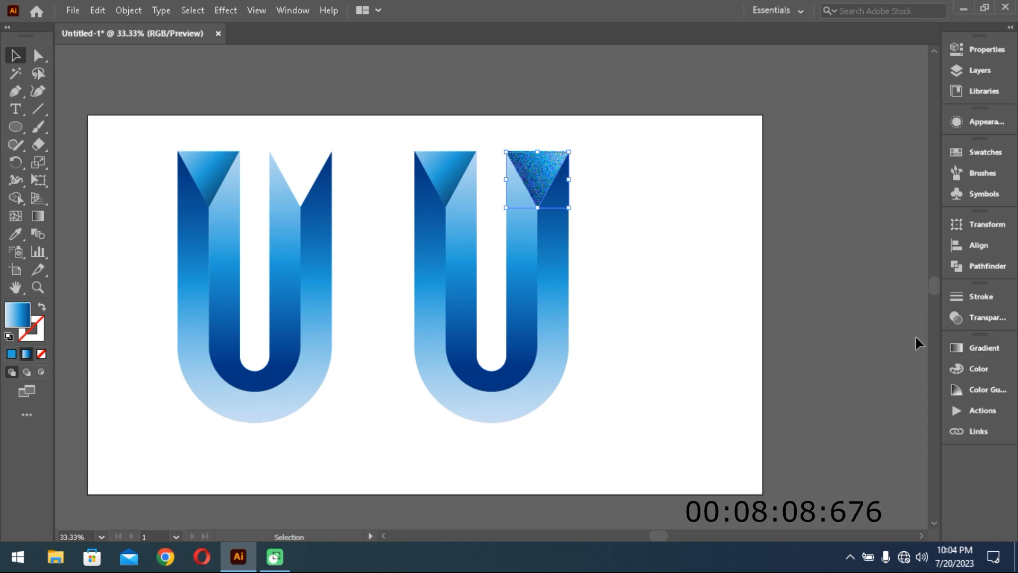
pyautogui.click(987, 349)
pyautogui.click(845, 342)
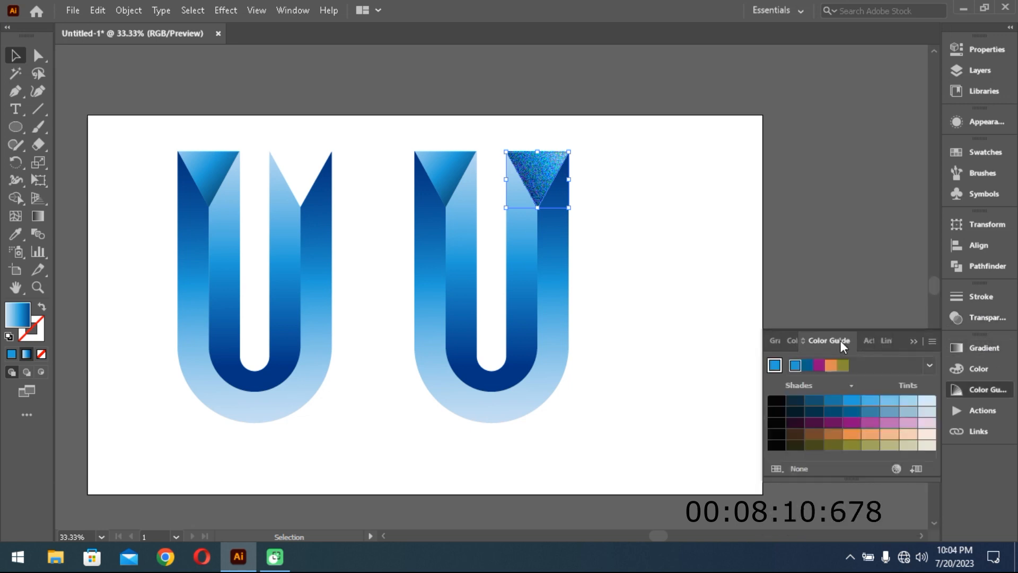
pyautogui.click(869, 340)
pyautogui.click(881, 340)
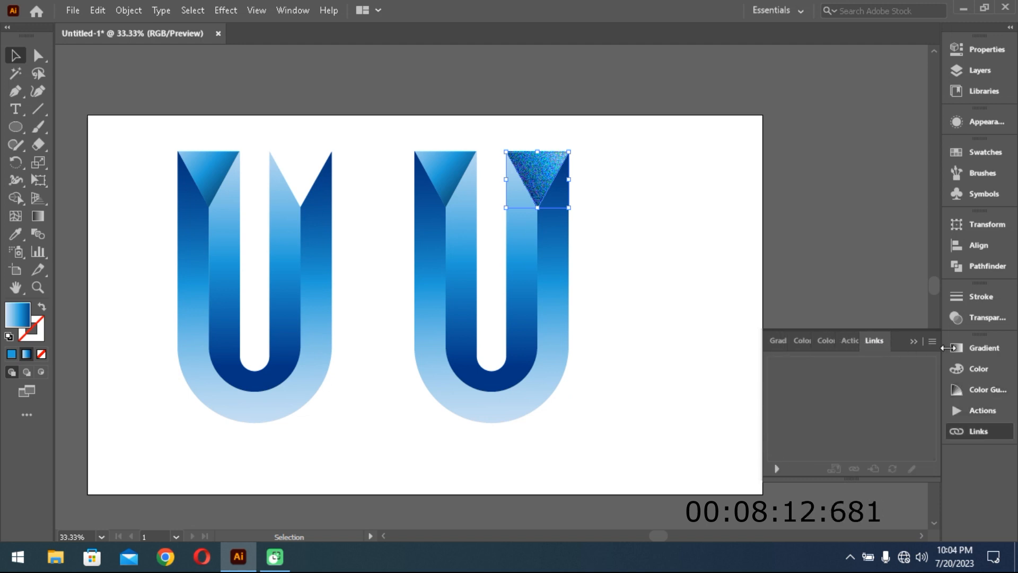
pyautogui.click(975, 349)
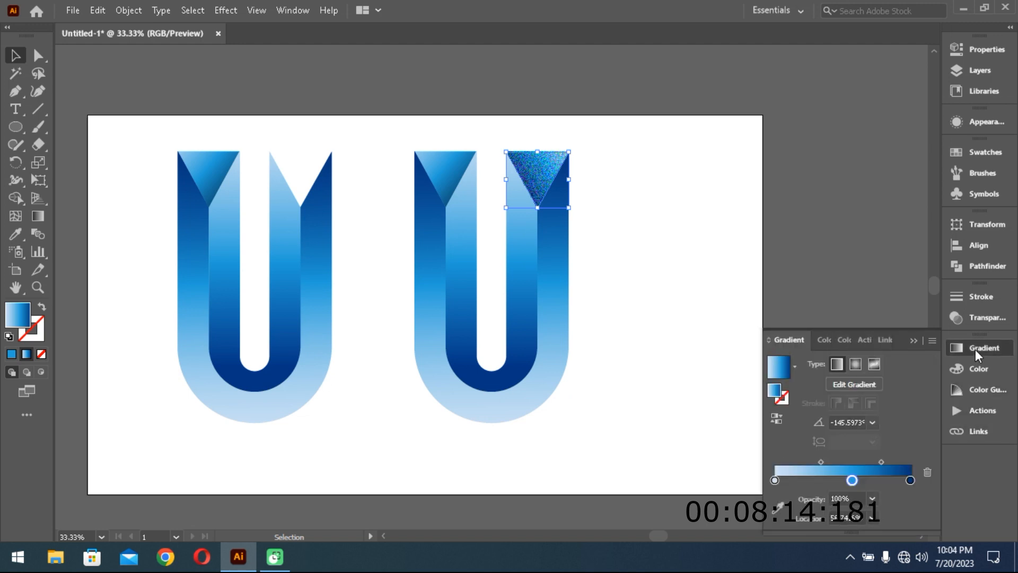
# - Set the grained right triangle's blending mode to Multiply and its opacity to 50%
pyautogui.click(977, 321)
pyautogui.click(835, 314)
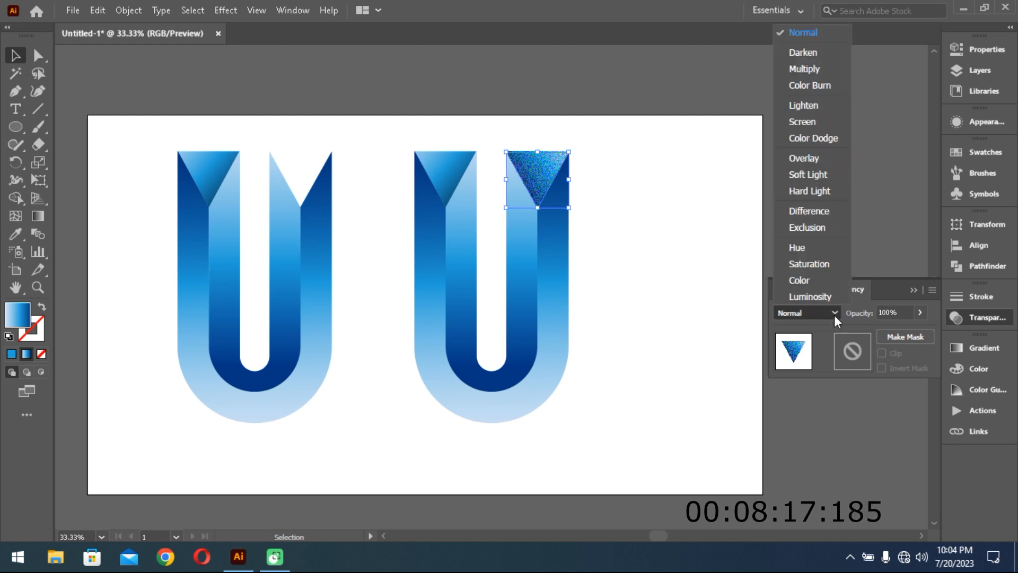
pyautogui.click(803, 70)
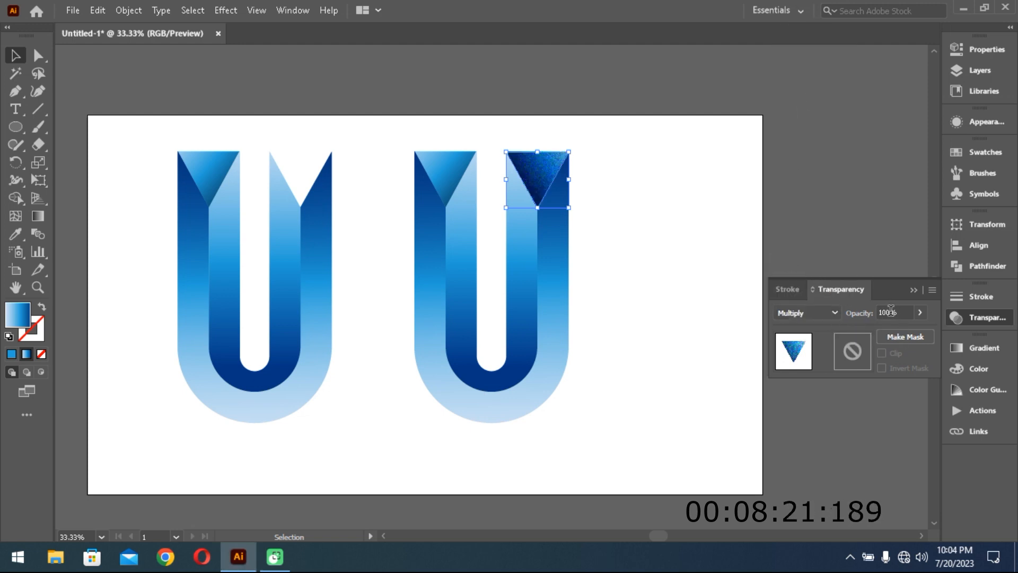
pyautogui.moveTo(889, 309); pyautogui.dragTo(874, 310)
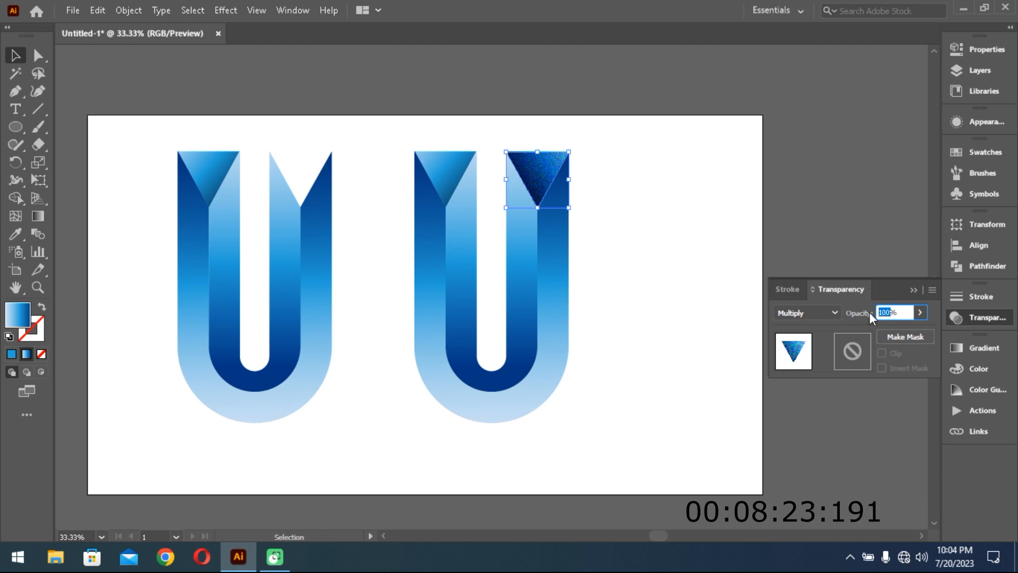
pyautogui.write('50')
pyautogui.press('Return')
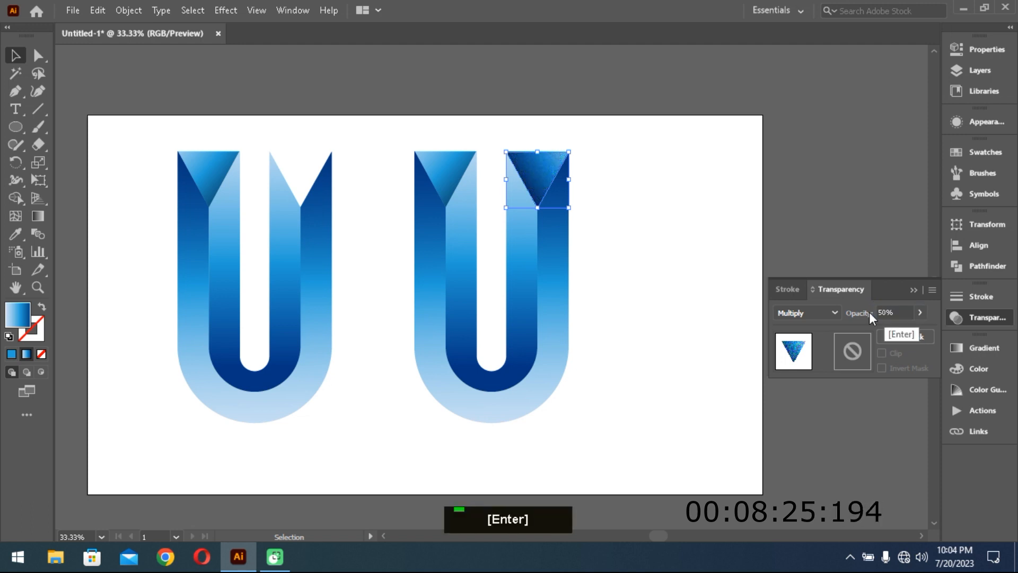
# - Move the duplicate's left triangle over the original U's left triangle and apply Regular Grain with intensity 50 and contrast 50
pyautogui.click(212, 183)
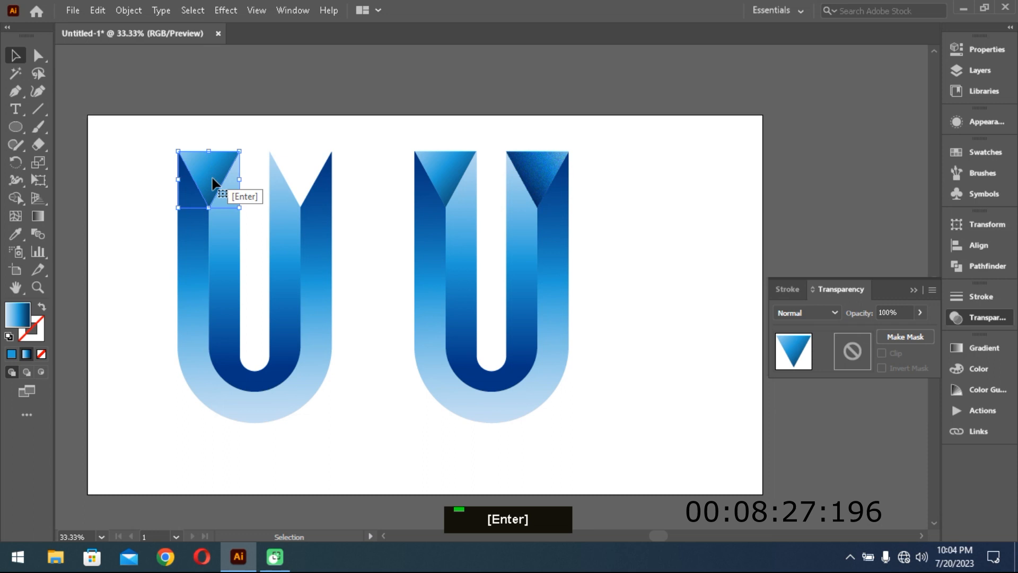
pyautogui.moveTo(212, 179); pyautogui.dragTo(448, 177)
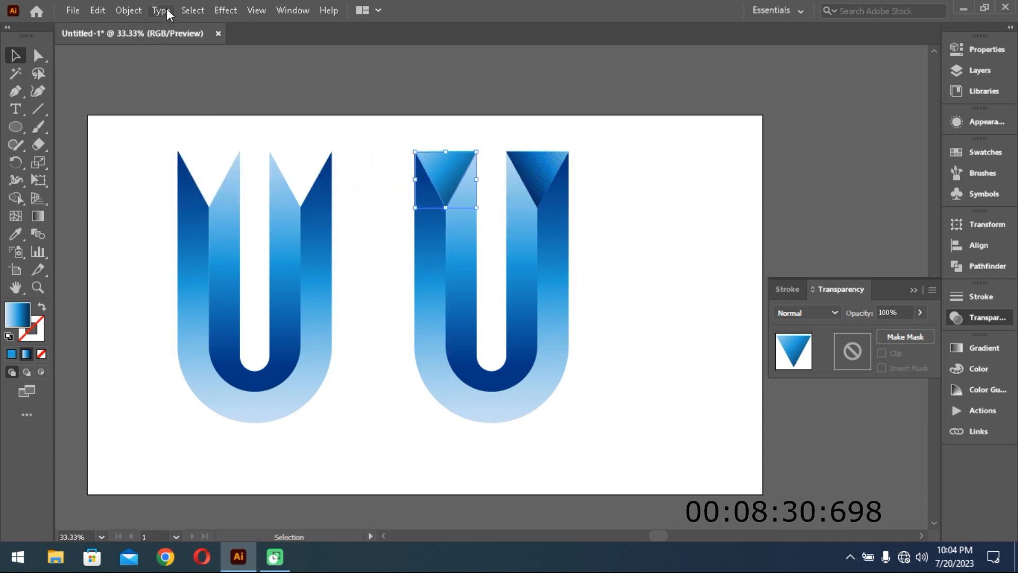
pyautogui.click(226, 10)
pyautogui.moveTo(331, 331)
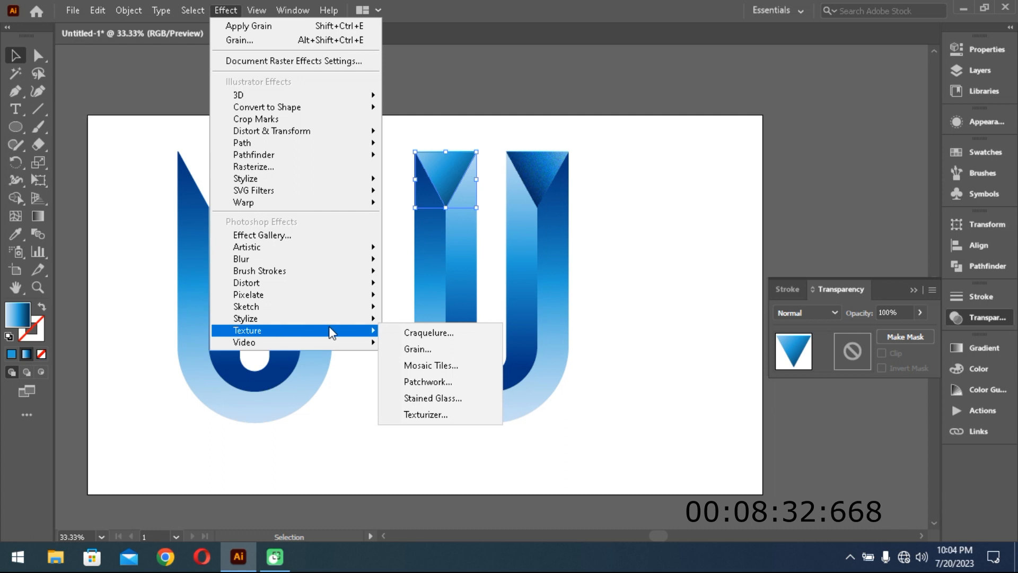
pyautogui.click(419, 349)
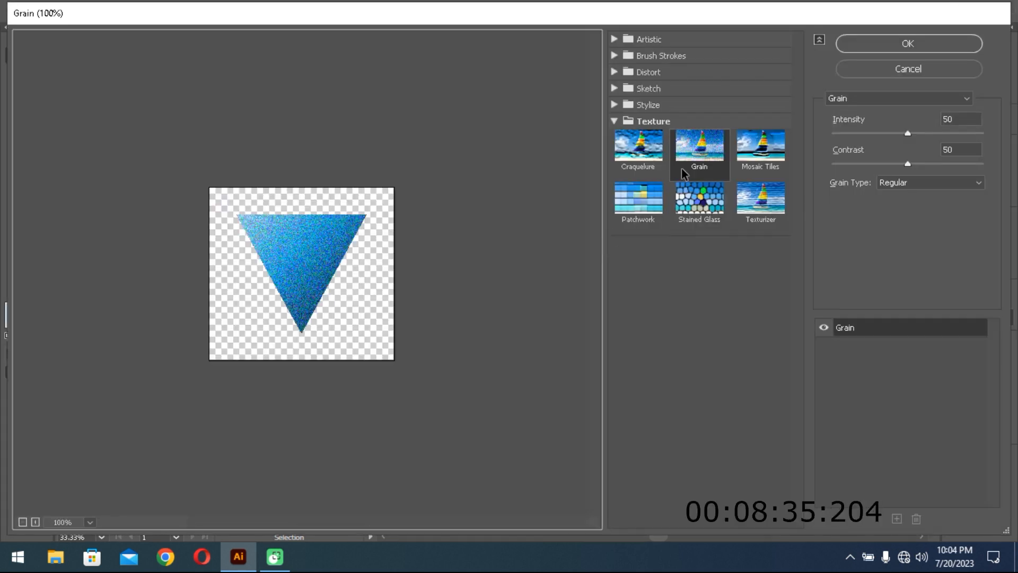
pyautogui.click(900, 47)
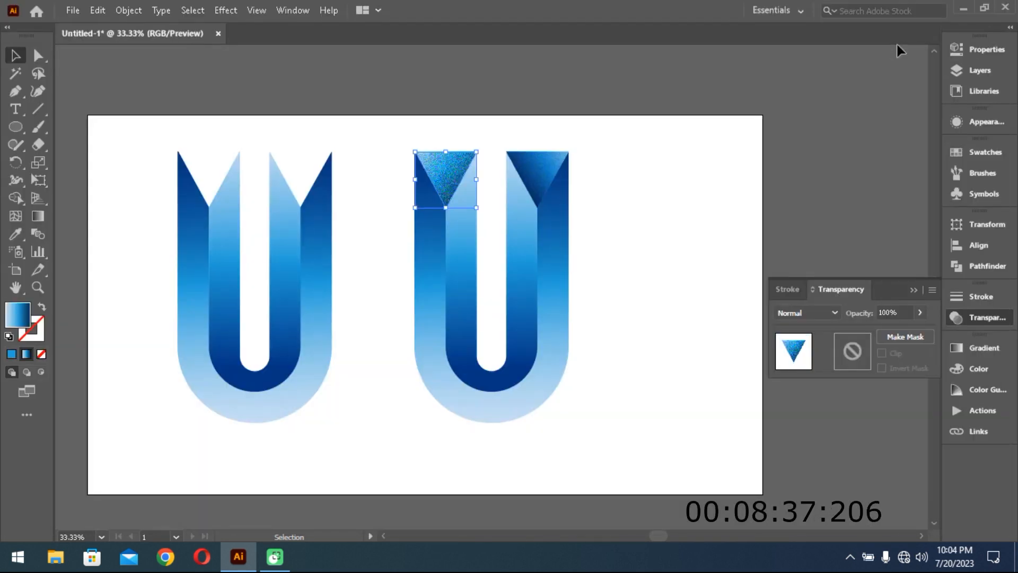
# - Set the grained left triangle's blending mode to Multiply and its opacity to 50%
pyautogui.click(823, 314)
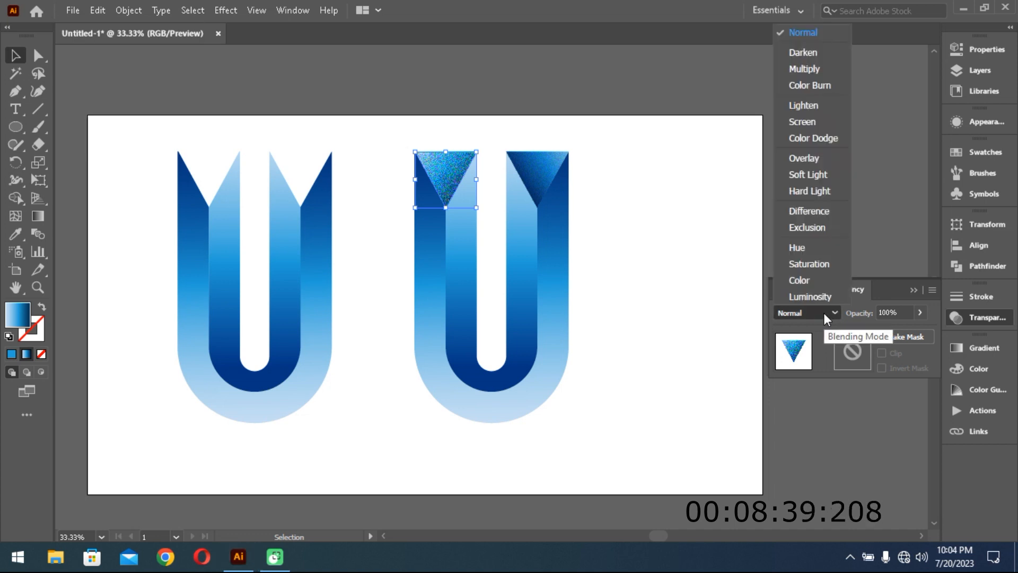
pyautogui.click(813, 72)
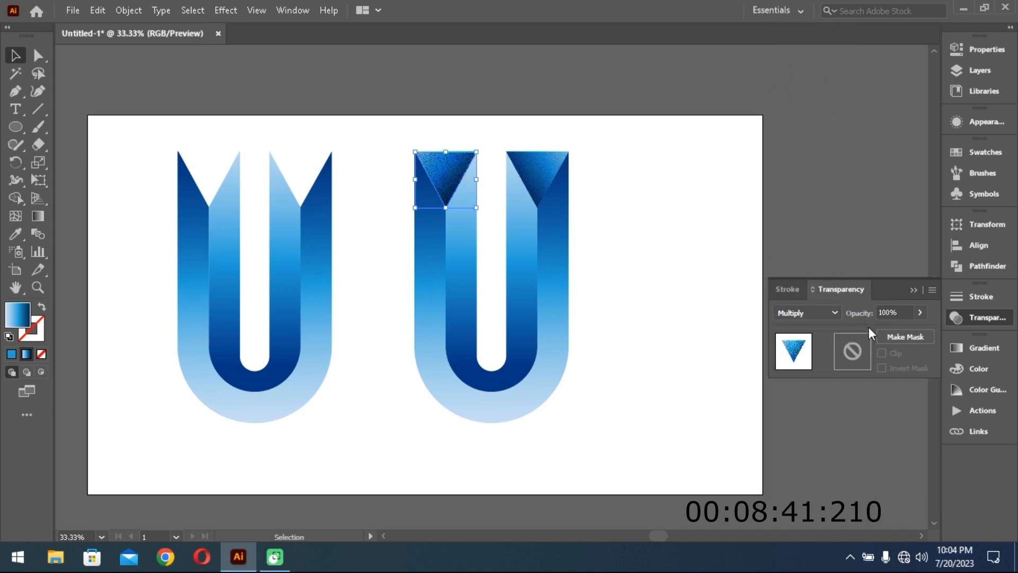
pyautogui.moveTo(889, 308); pyautogui.dragTo(864, 309)
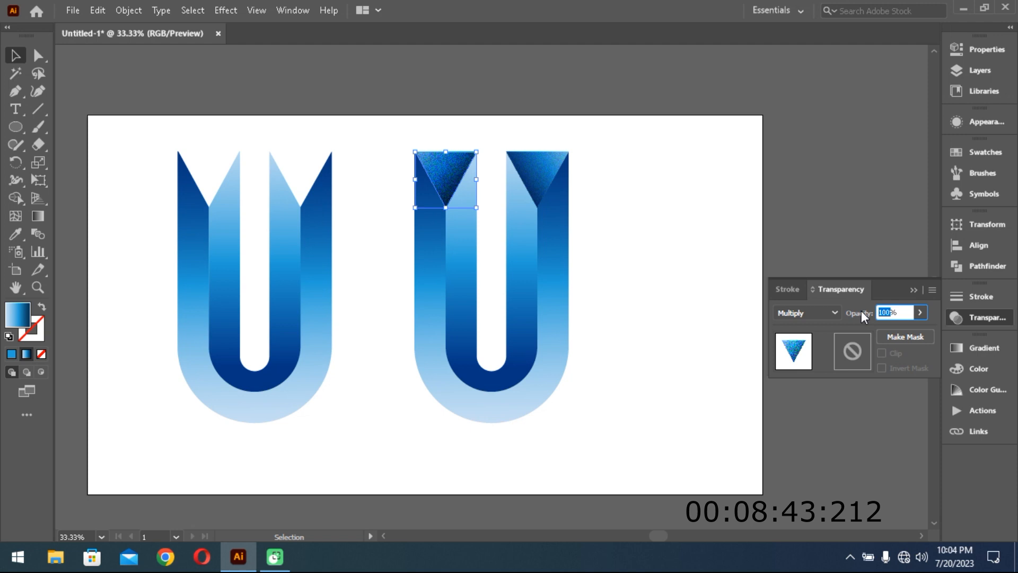
pyautogui.write('50')
pyautogui.press('Return')
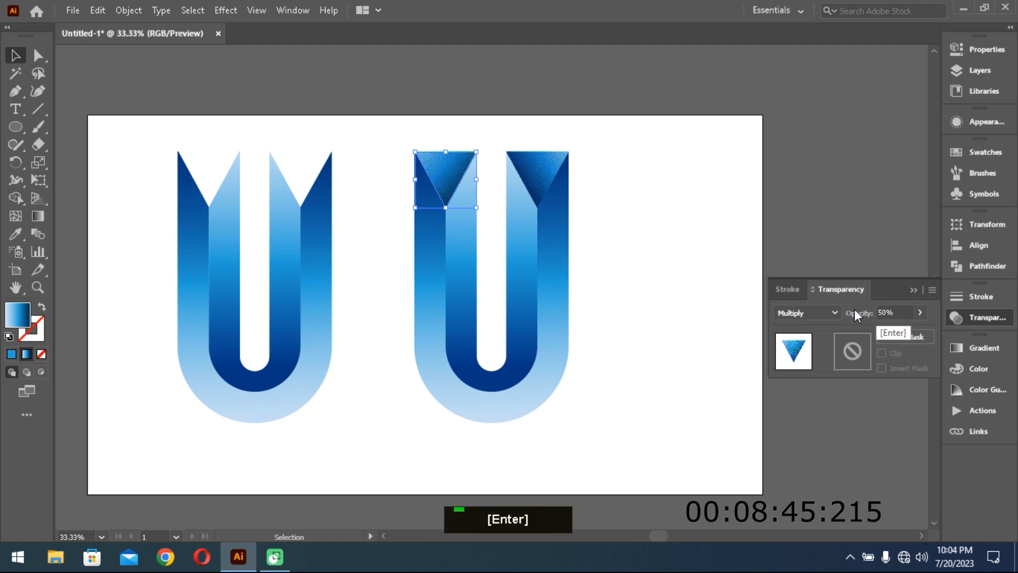
pyautogui.click(577, 332)
# - Move the duplicate's outer U band over the original's outer band and apply Regular Grain with intensity 50 and contrast 50
pyautogui.moveTo(316, 317); pyautogui.dragTo(553, 317)
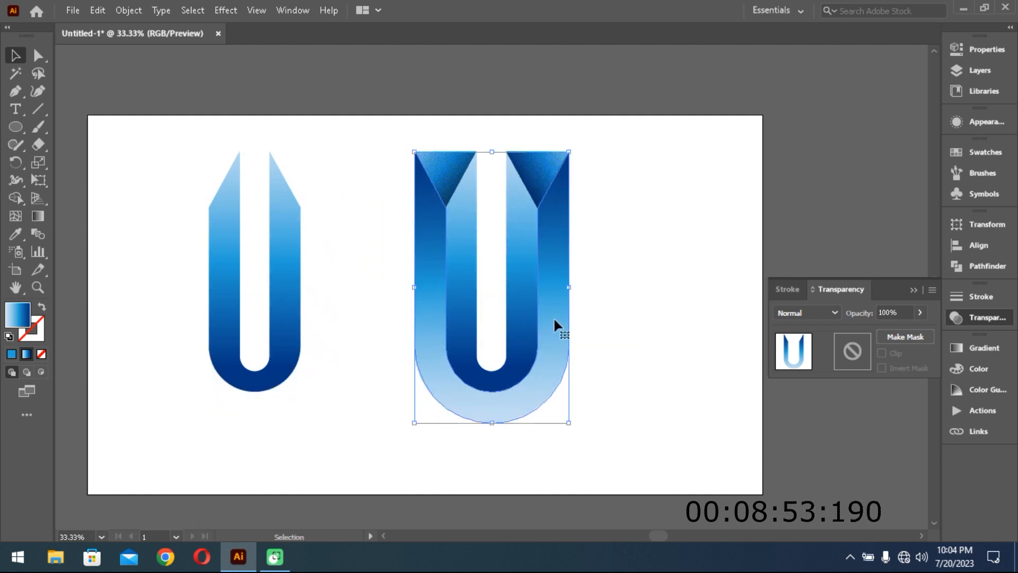
pyautogui.click(223, 10)
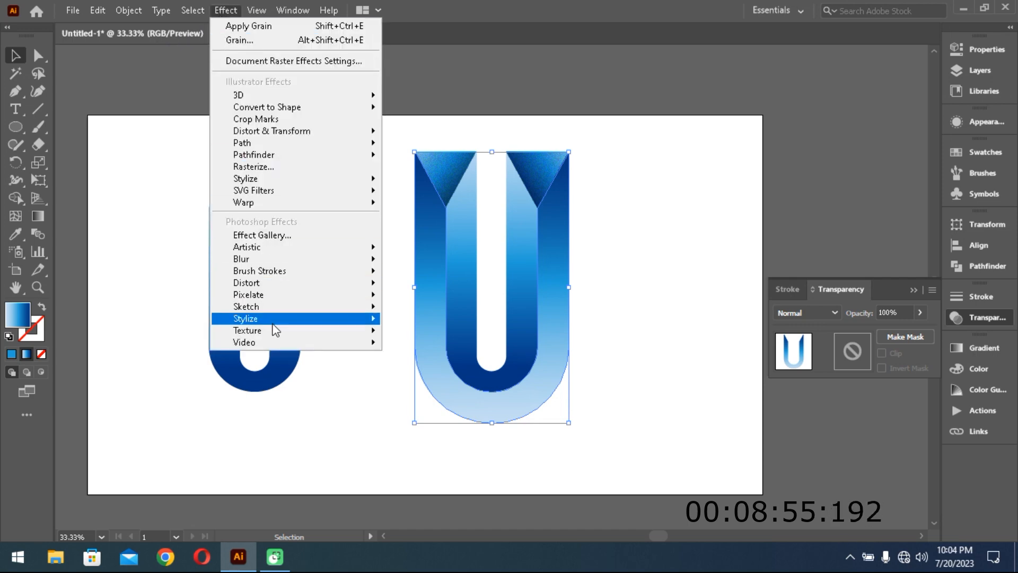
pyautogui.moveTo(276, 331)
pyautogui.click(417, 350)
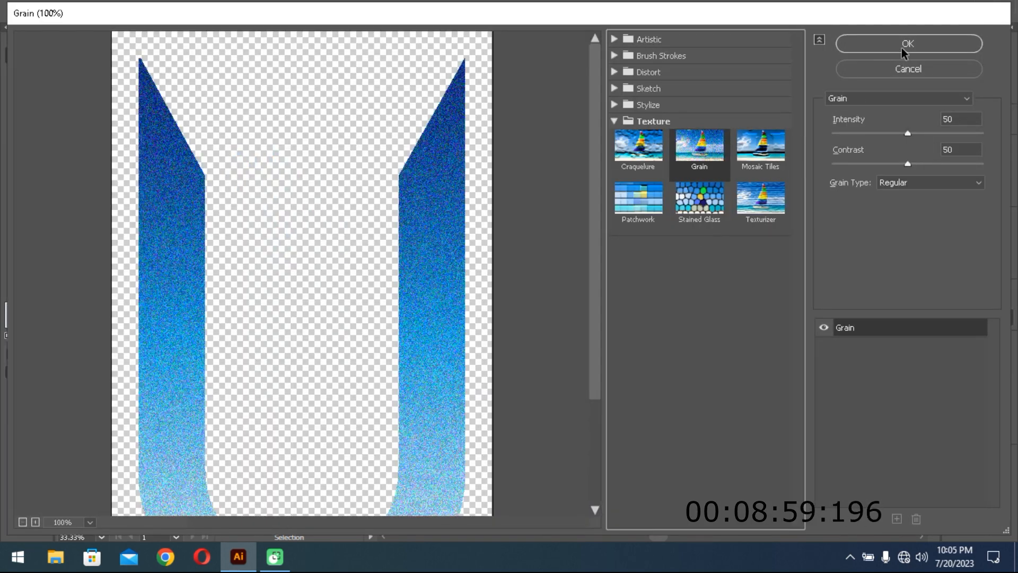
pyautogui.click(904, 53)
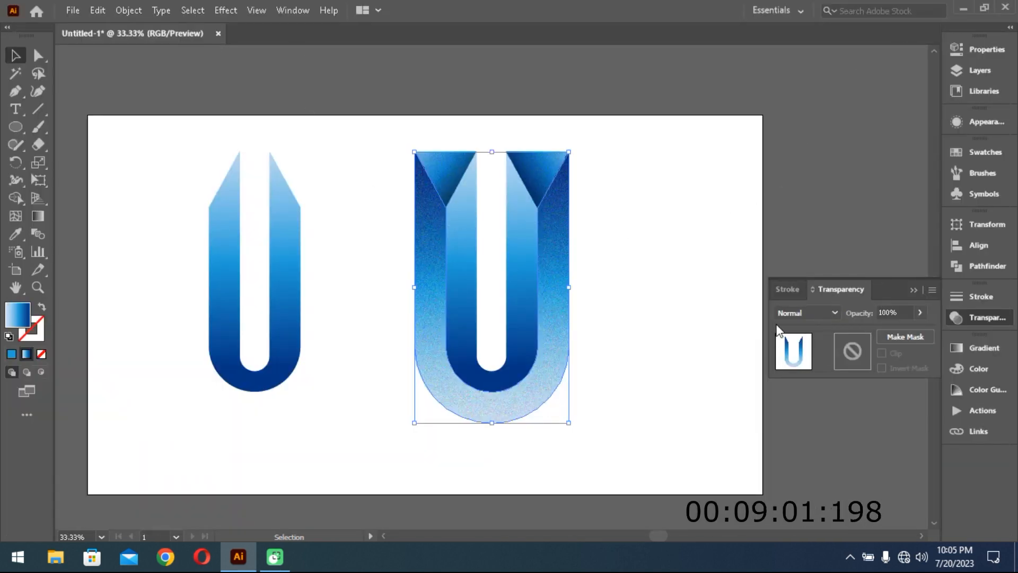
# - Blend the grained outer U band in Multiply mode at 50% opacity
pyautogui.click(822, 313)
pyautogui.click(812, 69)
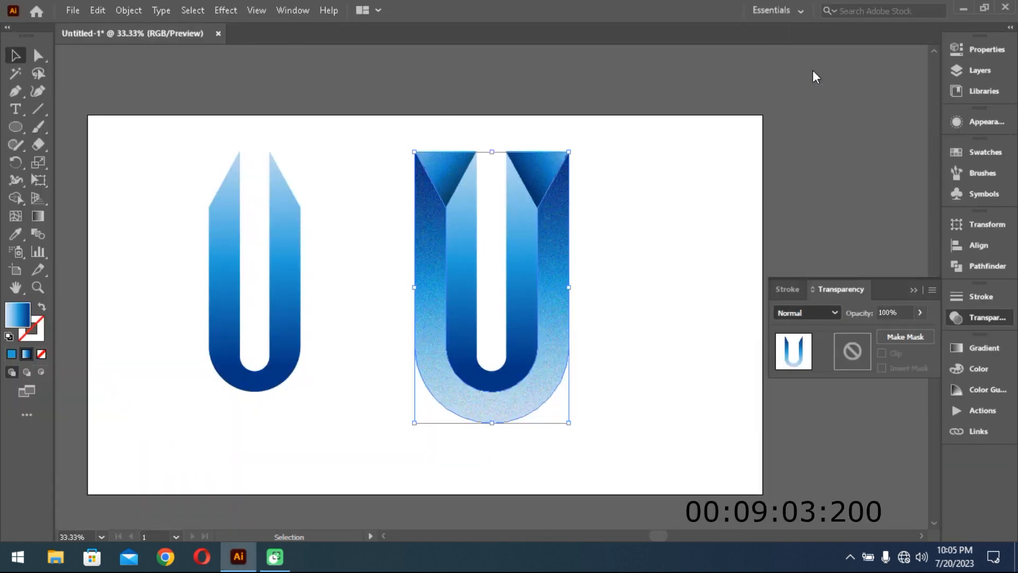
pyautogui.moveTo(892, 312); pyautogui.dragTo(862, 306)
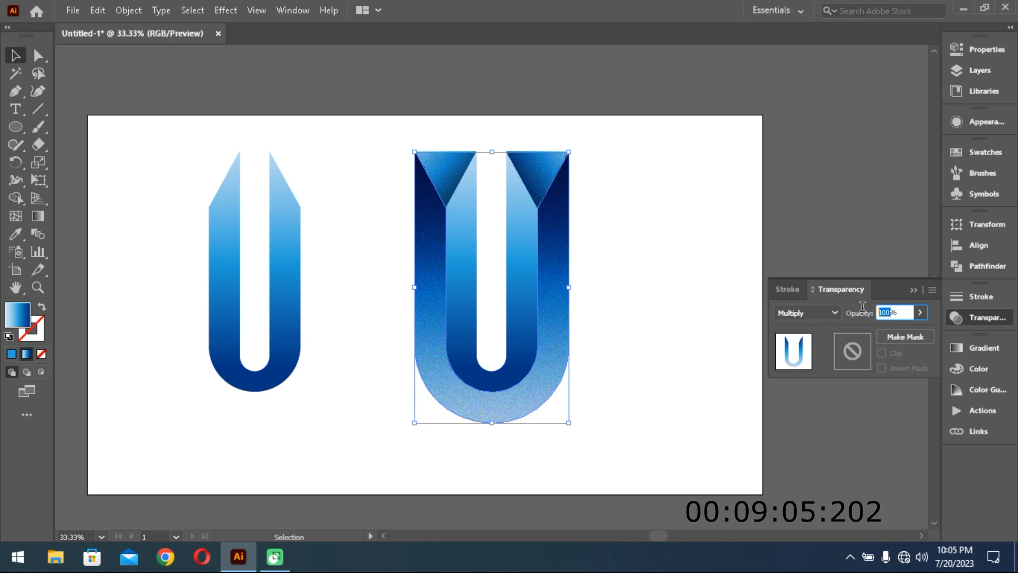
pyautogui.write('50')
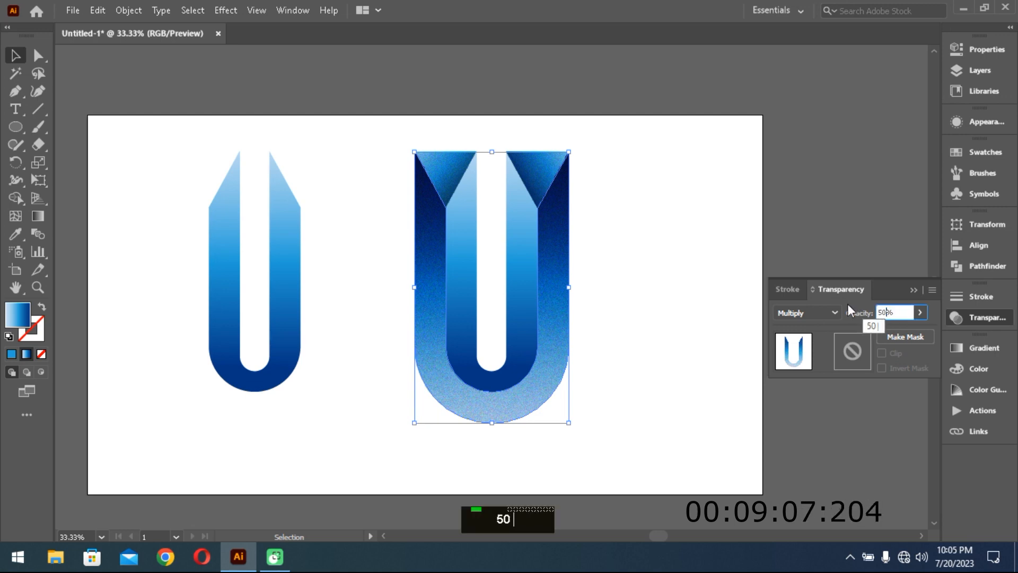
pyautogui.press('Return')
pyautogui.click(626, 306)
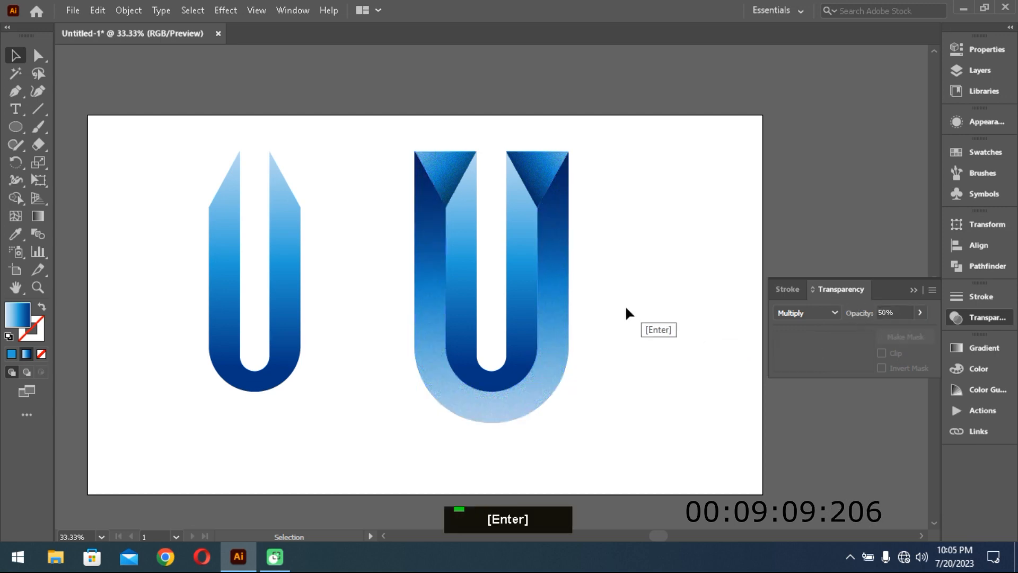
# - Draw a horizontal line across the duplicate inner U at the base of its slanted tips, and select both objects
pyautogui.click(286, 253)
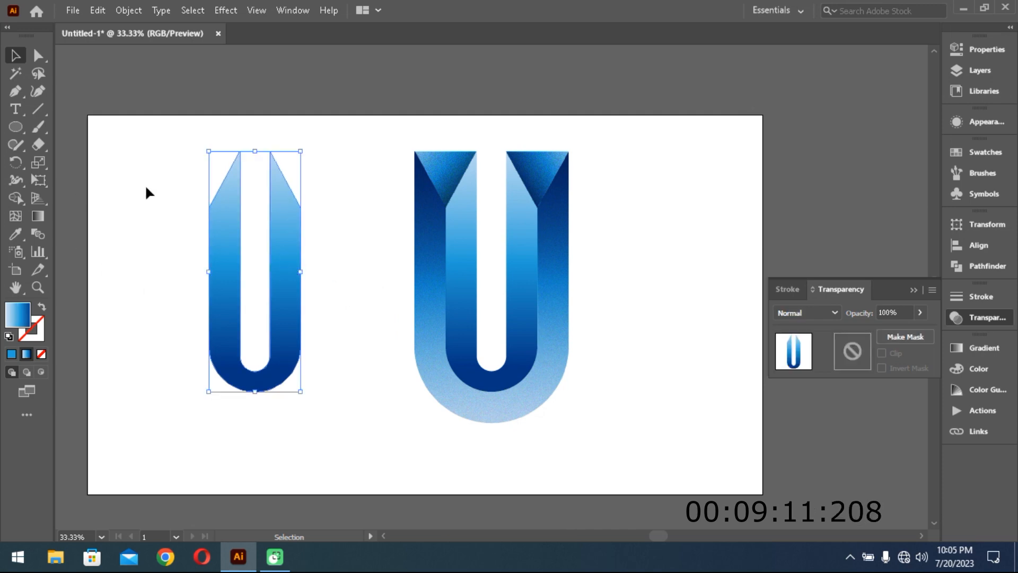
pyautogui.click(41, 107)
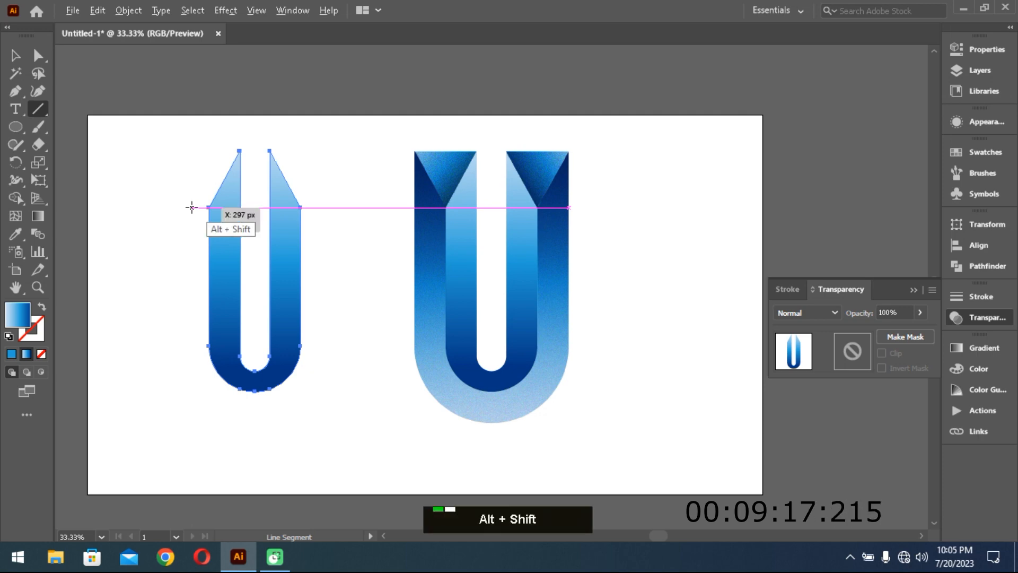
pyautogui.moveTo(250, 206); pyautogui.dragTo(331, 207)
pyautogui.click(15, 56)
pyautogui.moveTo(167, 151); pyautogui.dragTo(332, 391)
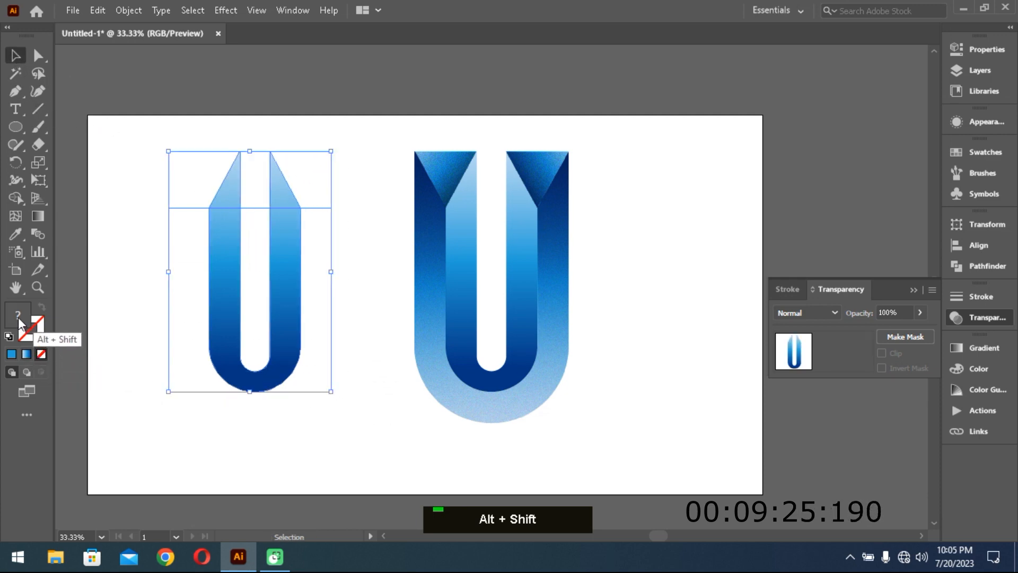
# - Use the Shape Builder to remove the inner U's two slanted tips and the line segment between its arms
pyautogui.click(15, 197)
pyautogui.press('alt')
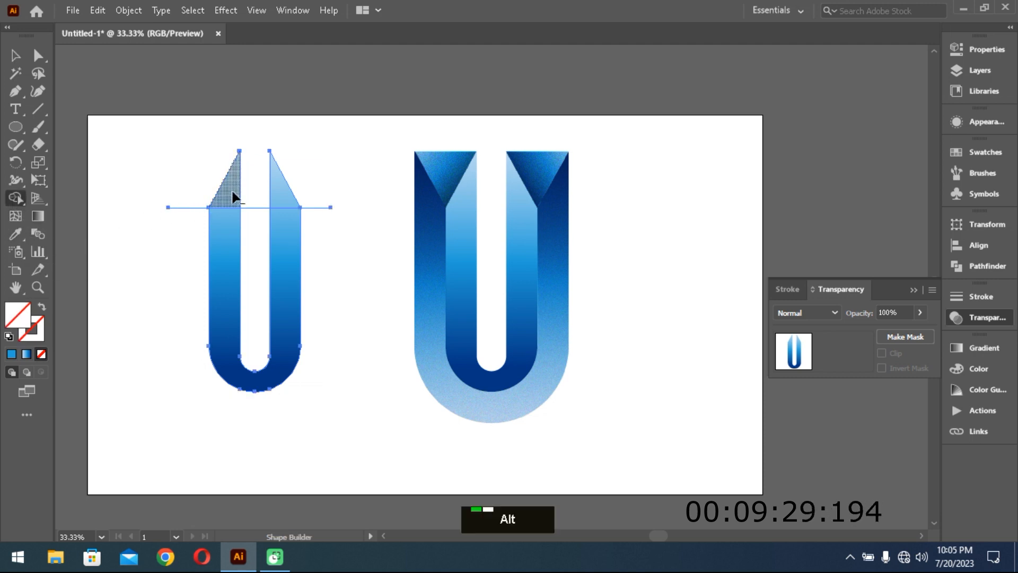
pyautogui.keyDown('alt'); pyautogui.click(234, 197); pyautogui.keyUp('alt')
pyautogui.keyDown('alt'); pyautogui.click(277, 196); pyautogui.keyUp('alt')
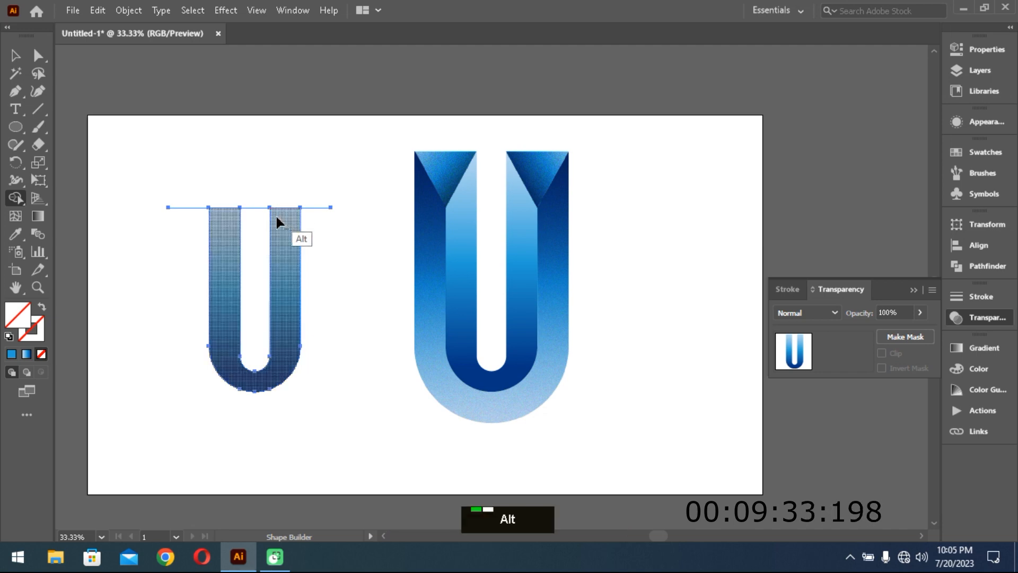
pyautogui.keyDown('alt'); pyautogui.click(247, 207); pyautogui.keyUp('alt')
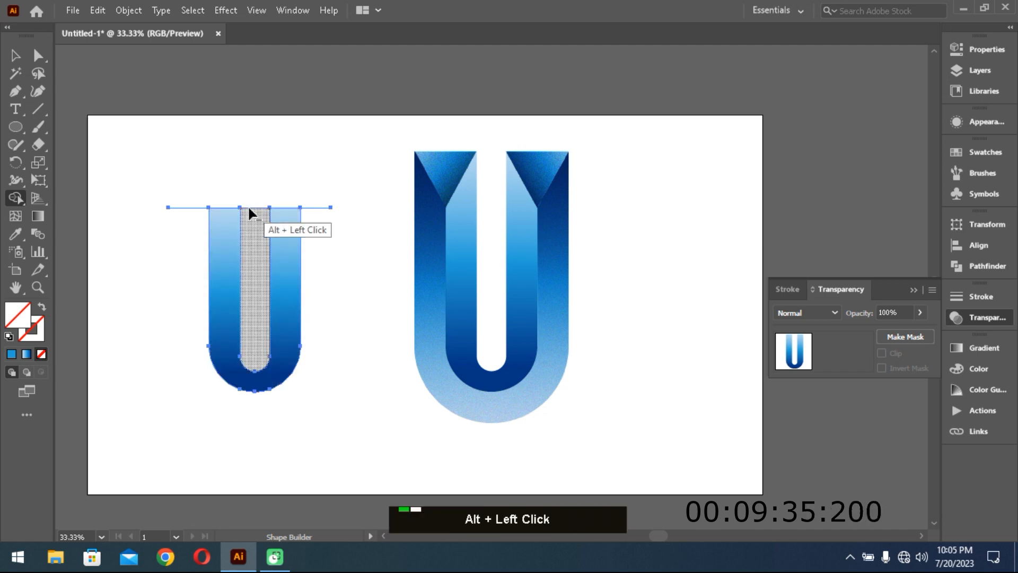
pyautogui.keyDown('alt'); pyautogui.click(228, 213); pyautogui.keyUp('alt')
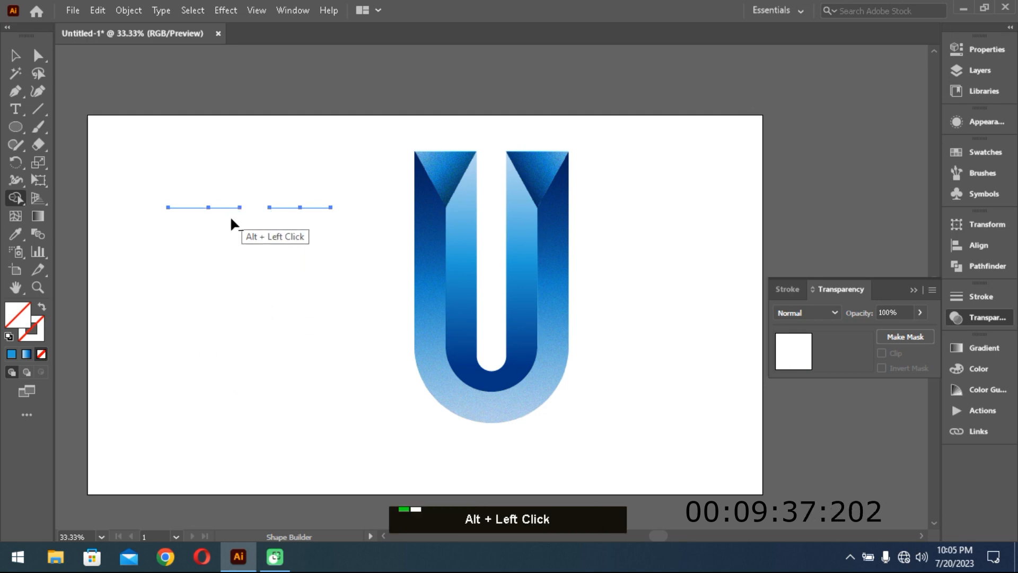
pyautogui.hotkey('ctrl', 'z')
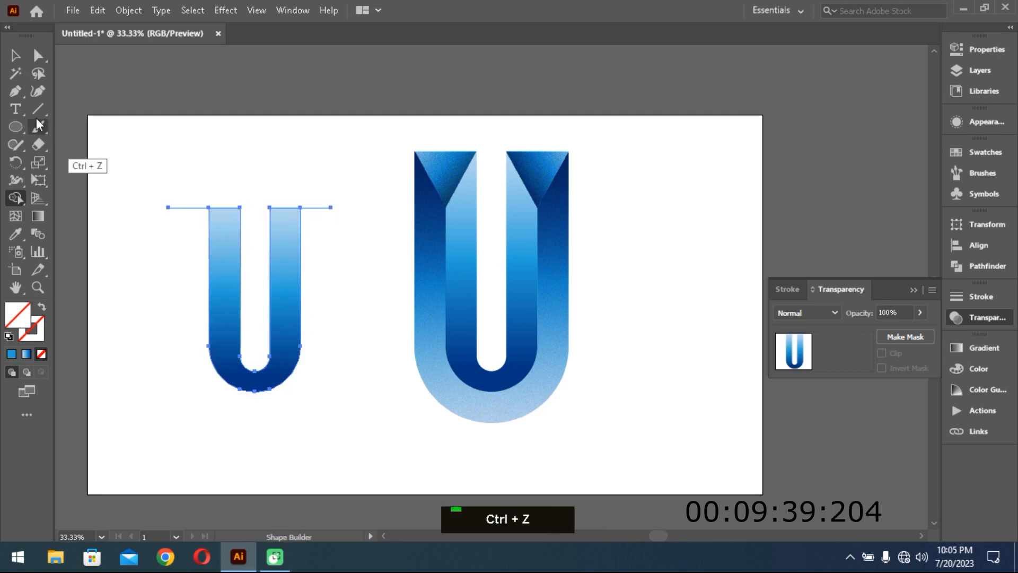
pyautogui.click(18, 61)
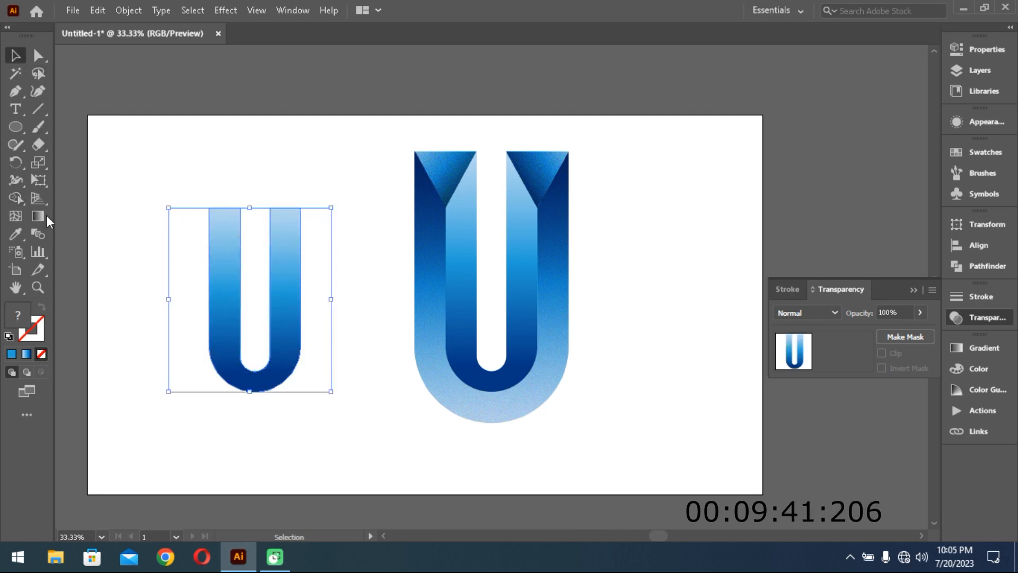
pyautogui.click(14, 199)
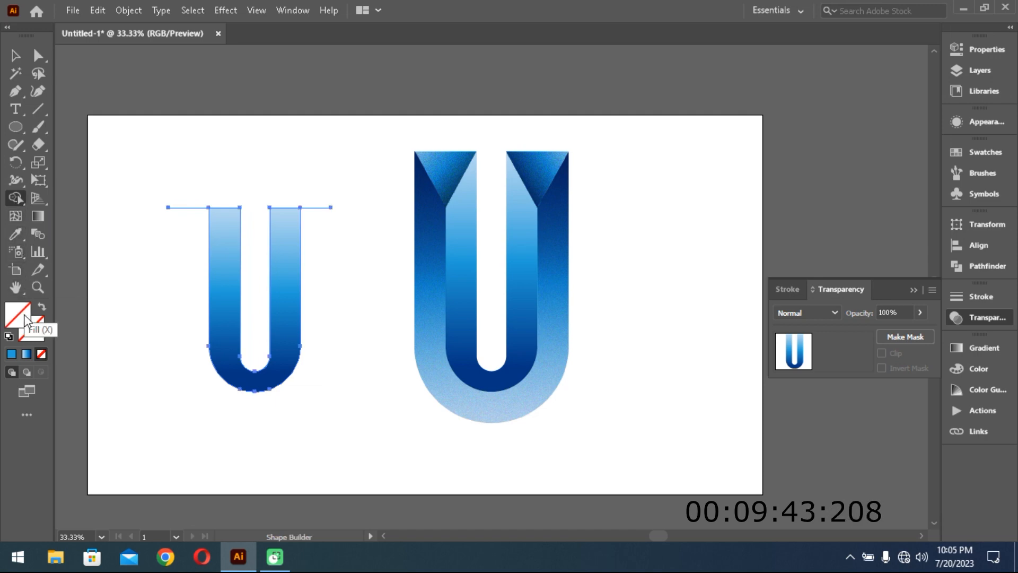
pyautogui.click(16, 55)
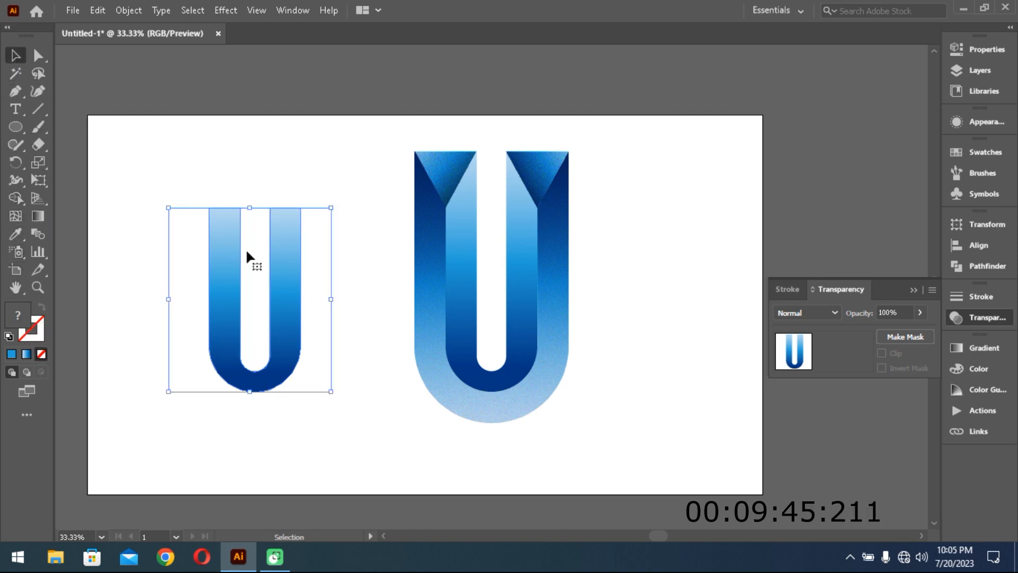
pyautogui.click(349, 330)
pyautogui.moveTo(146, 198); pyautogui.dragTo(351, 358)
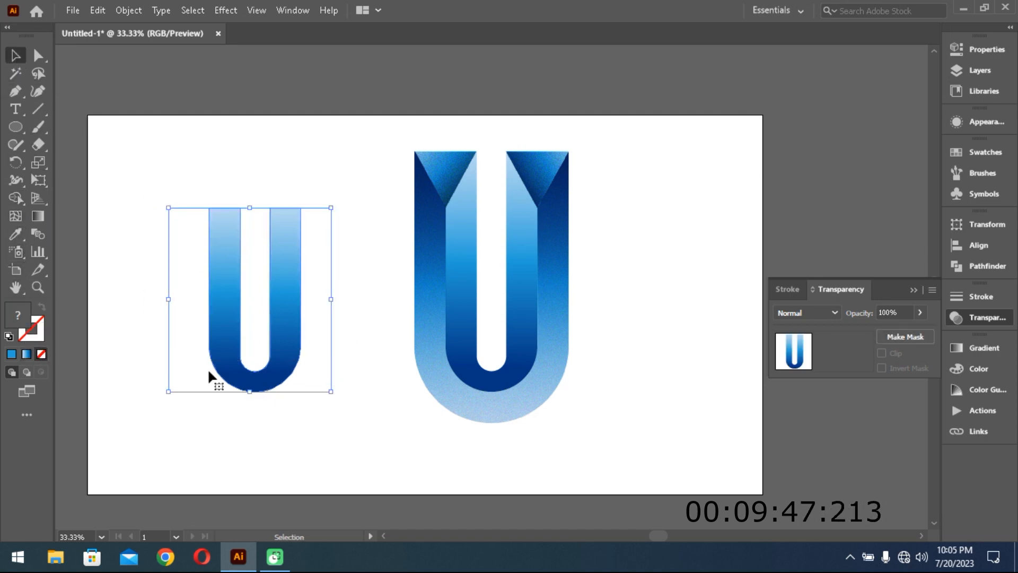
pyautogui.doubleClick(18, 321)
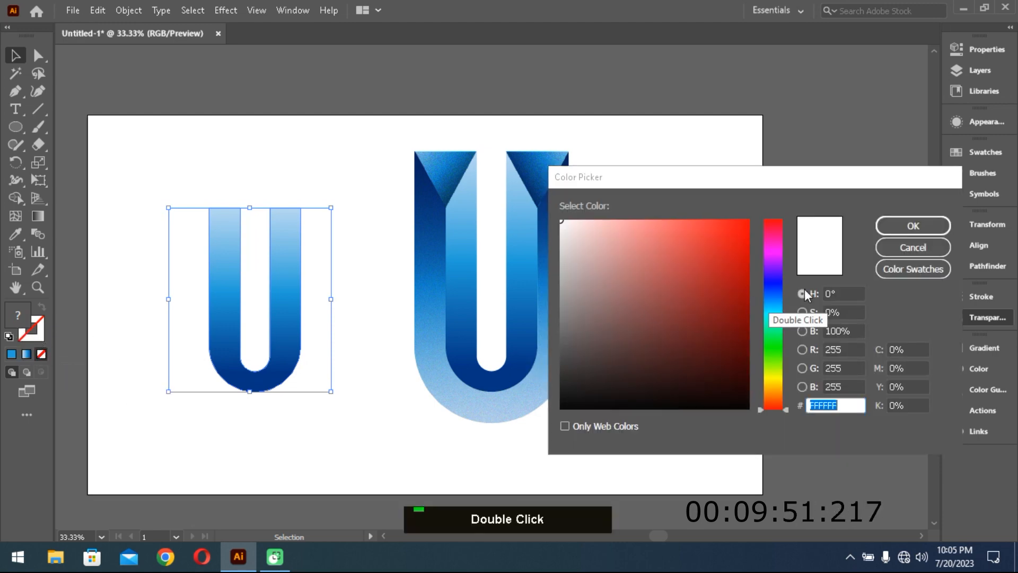
pyautogui.click(889, 254)
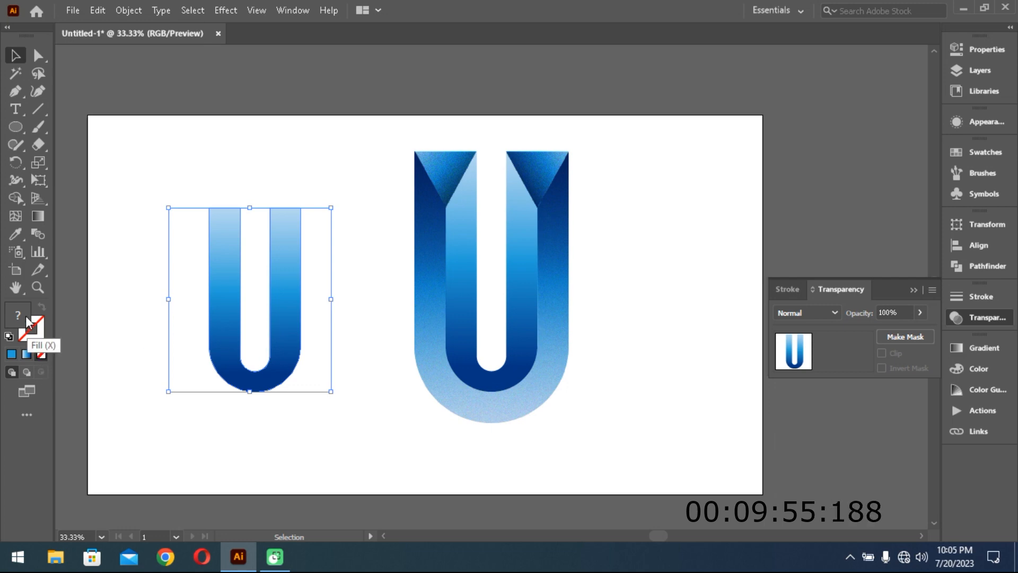
# - Give the trimmed inner U and the line a solid blue 1E9CD7 stroke, and set the U's fill to none
pyautogui.click(35, 342)
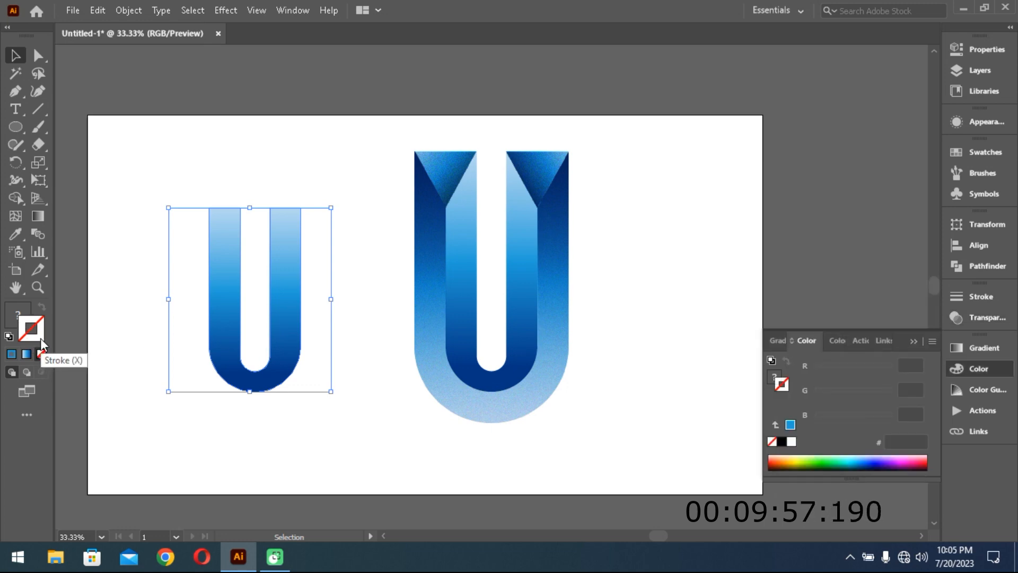
pyautogui.click(10, 355)
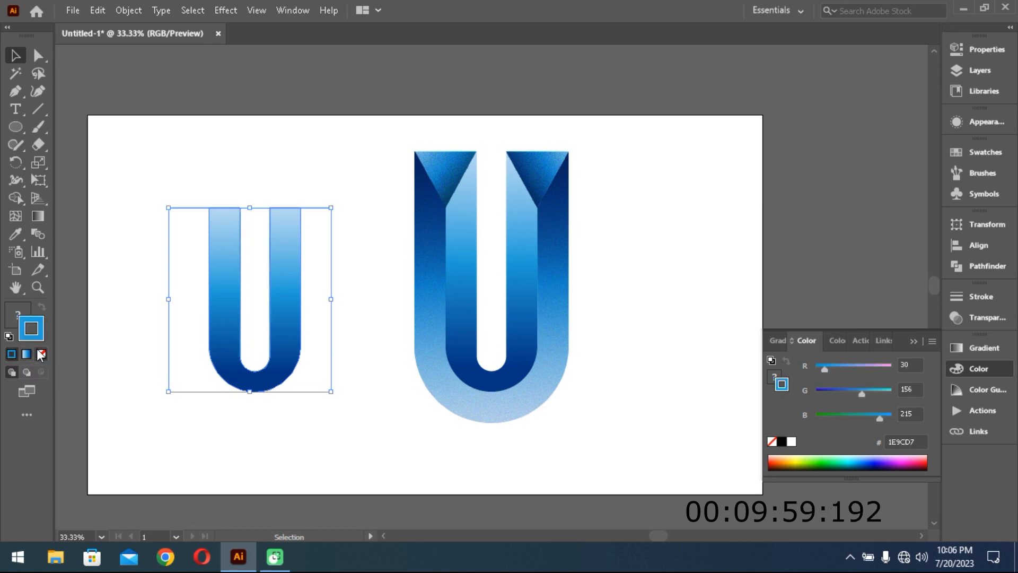
pyautogui.click(17, 313)
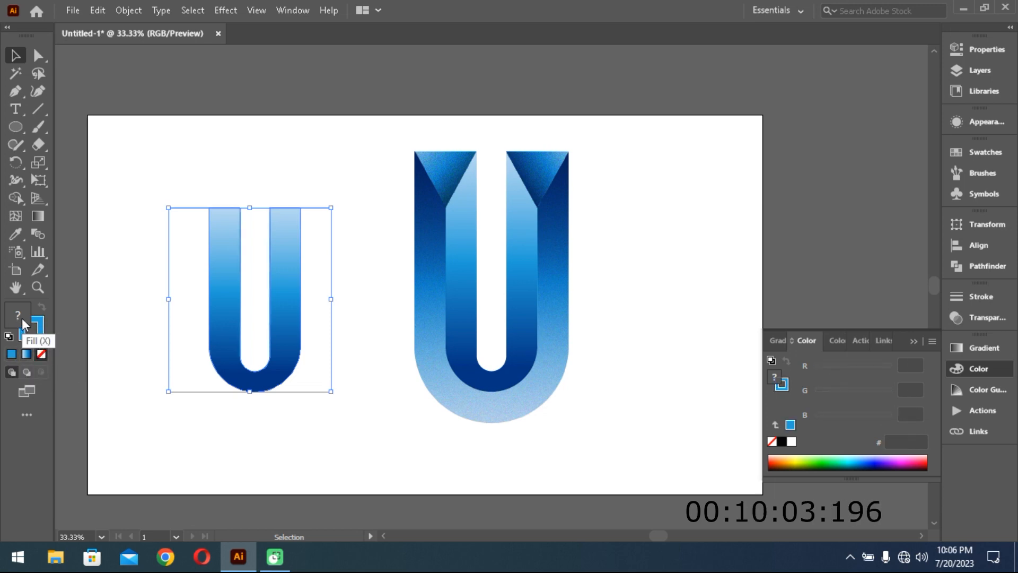
pyautogui.doubleClick(280, 374)
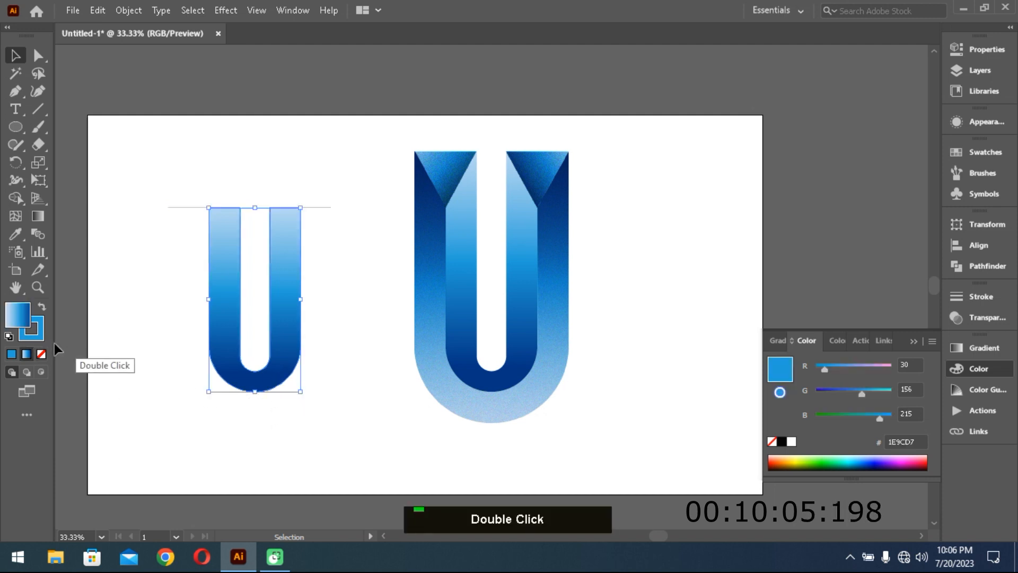
pyautogui.click(11, 354)
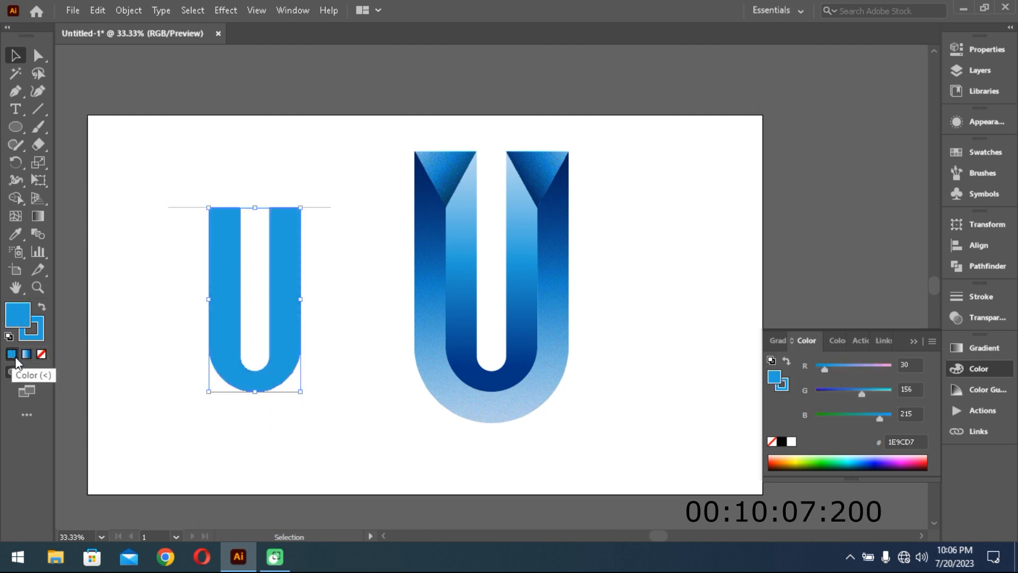
pyautogui.click(42, 354)
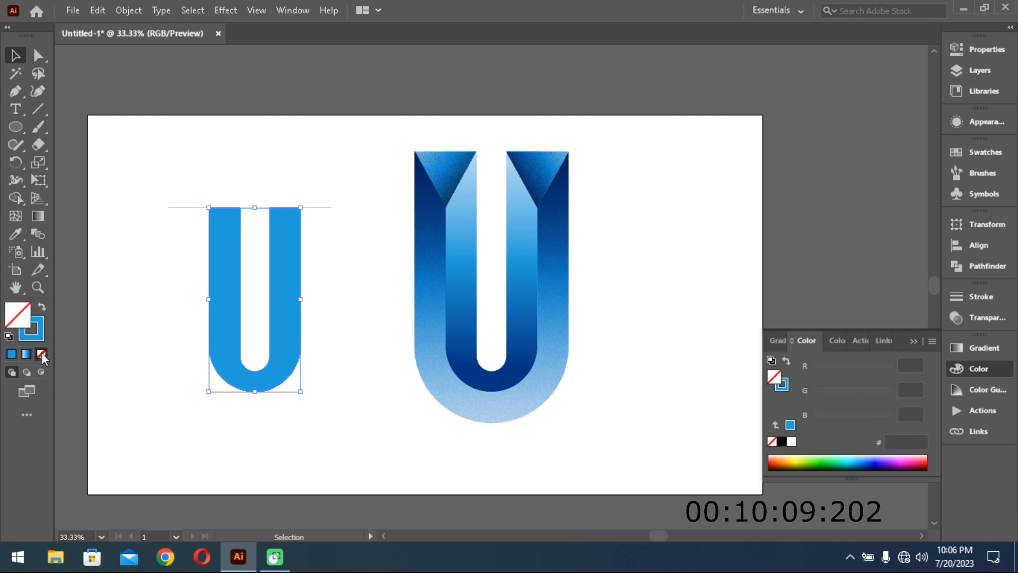
# - Select the trimmed U with its line segments and delete the U's inner edge using the Shape Builder
pyautogui.moveTo(136, 178); pyautogui.dragTo(341, 421)
pyautogui.click(15, 198)
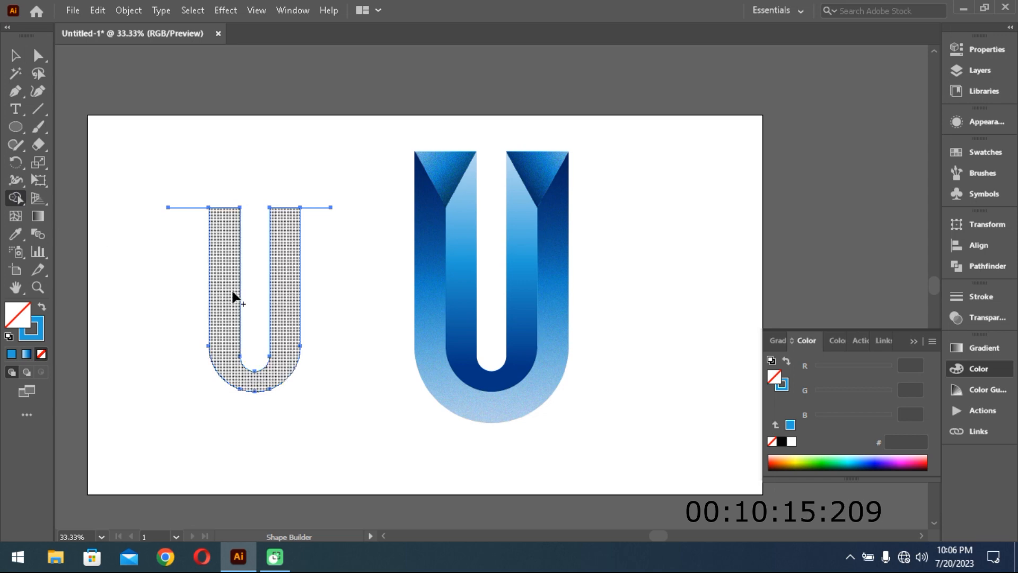
pyautogui.press('alt')
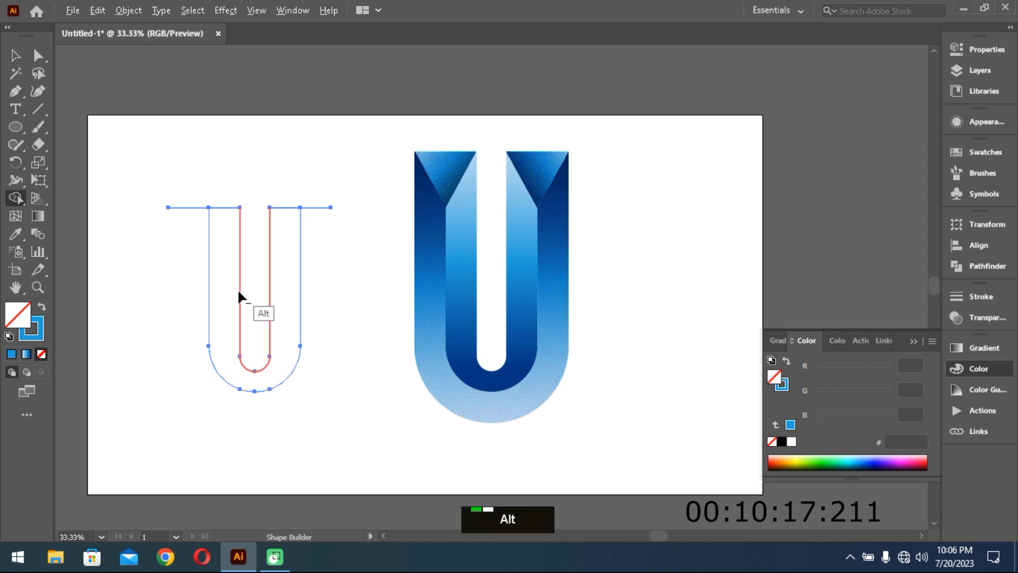
pyautogui.keyDown('alt'); pyautogui.click(238, 297); pyautogui.keyUp('alt')
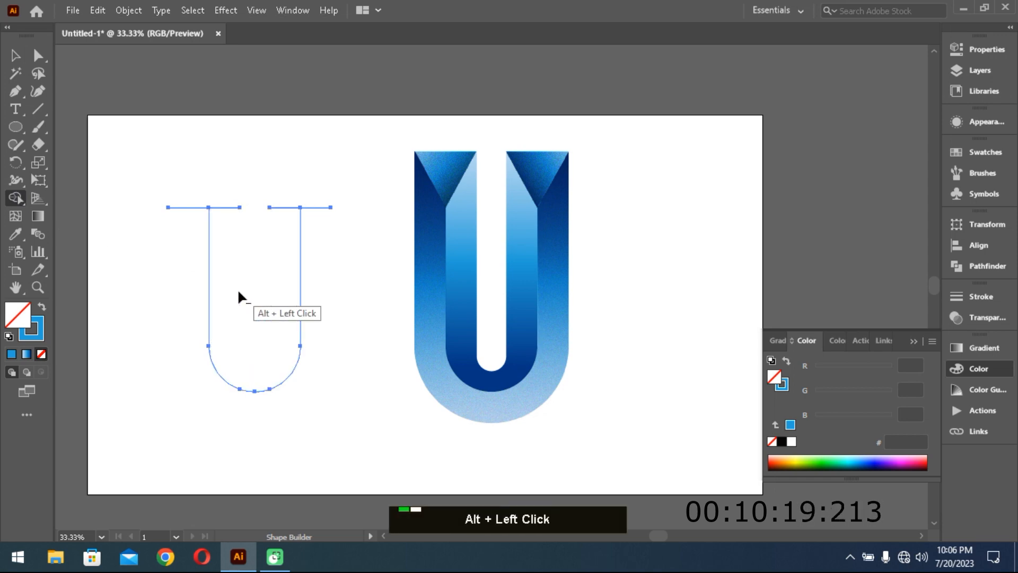
# - Use the Shape Builder to remove the horizontal line segments at the tops of the U outline's two arms
pyautogui.keyDown('alt'); pyautogui.click(228, 208); pyautogui.keyUp('alt')
pyautogui.keyDown('alt'); pyautogui.click(185, 208); pyautogui.keyUp('alt')
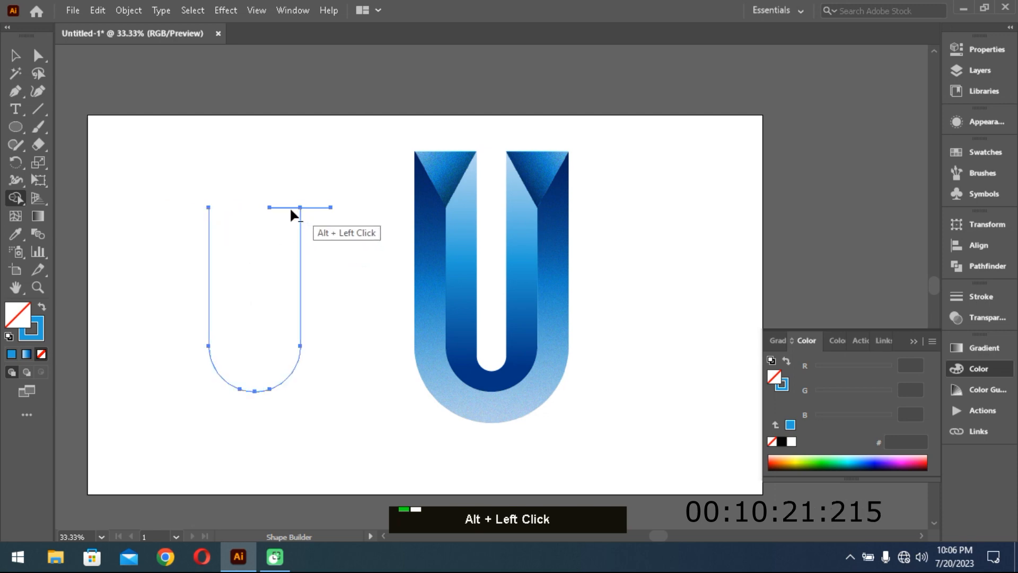
pyautogui.keyDown('alt'); pyautogui.click(285, 207); pyautogui.keyUp('alt')
pyautogui.keyDown('alt'); pyautogui.click(318, 207); pyautogui.keyUp('alt')
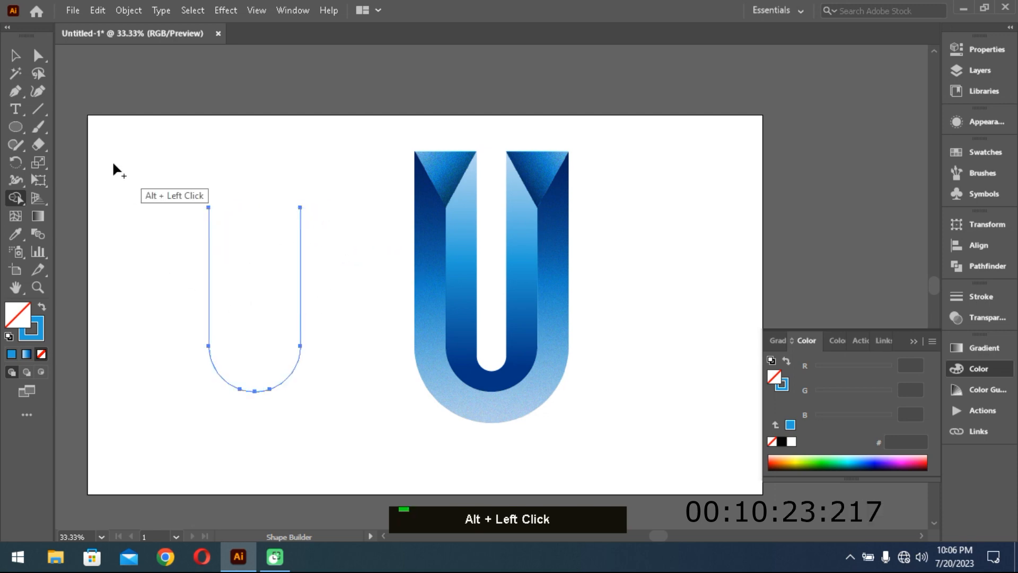
pyautogui.click(16, 56)
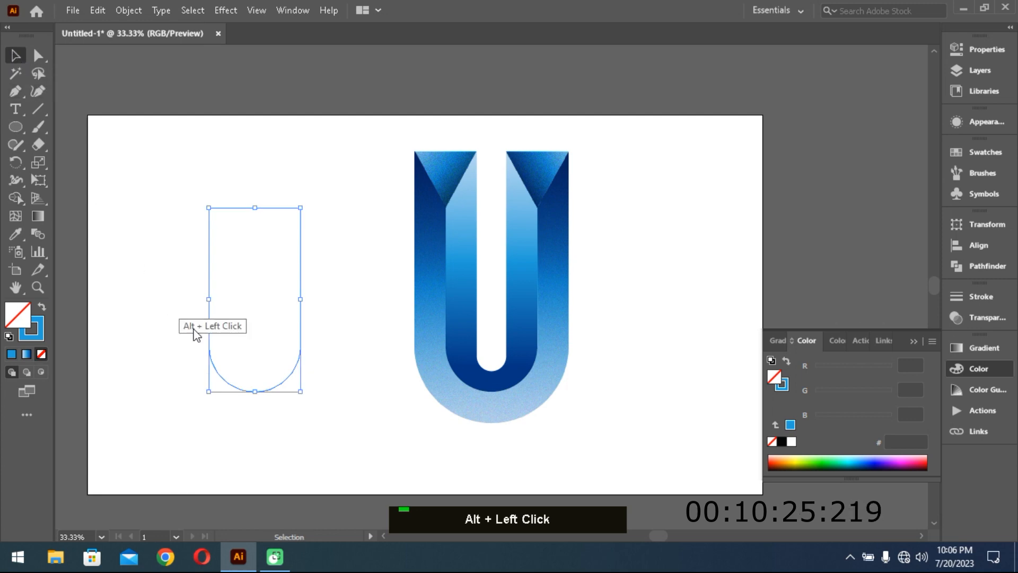
# - Give the open U outline a solid white FFFFFF stroke
pyautogui.click(39, 342)
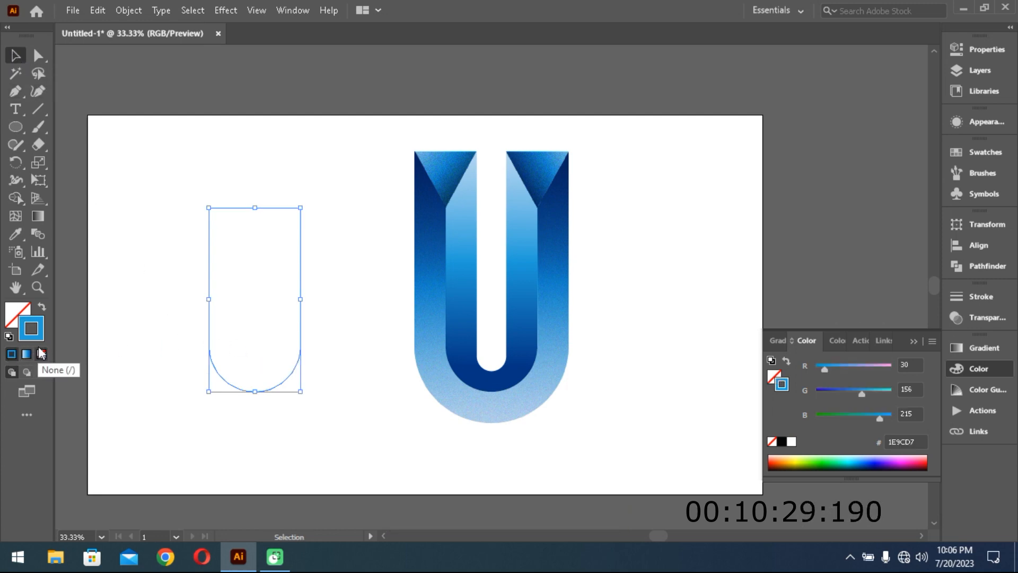
pyautogui.doubleClick(31, 329)
pyautogui.click(566, 230)
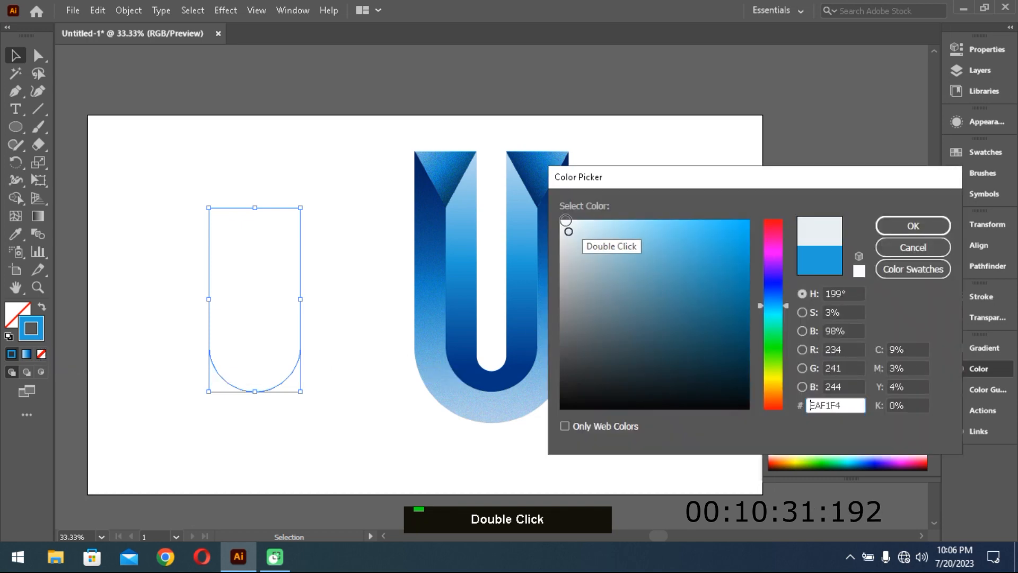
pyautogui.click(908, 228)
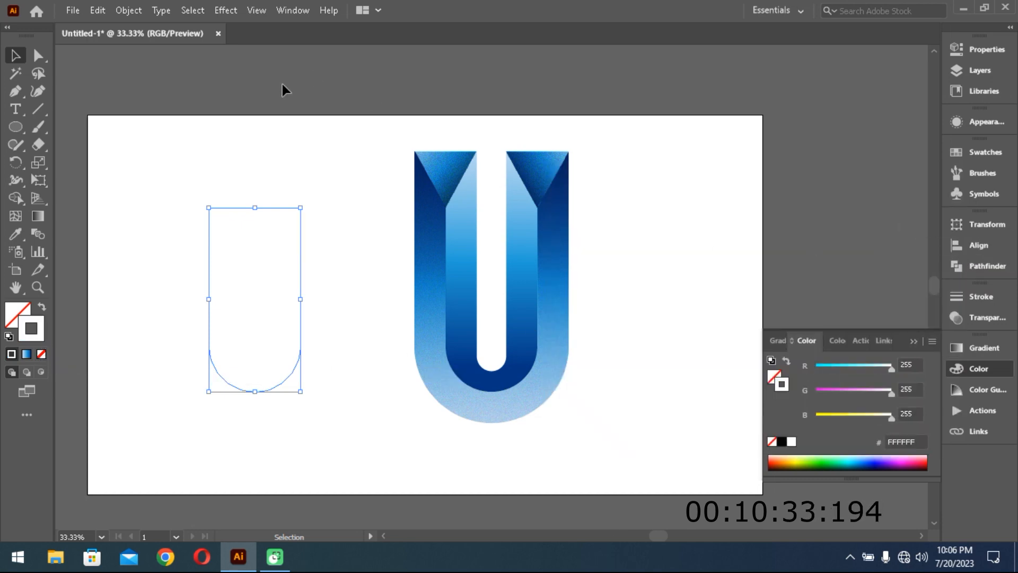
# - Switch to the Automation workspace and set the white U outline's stroke weight to 3 pt
pyautogui.click(775, 10)
pyautogui.click(792, 30)
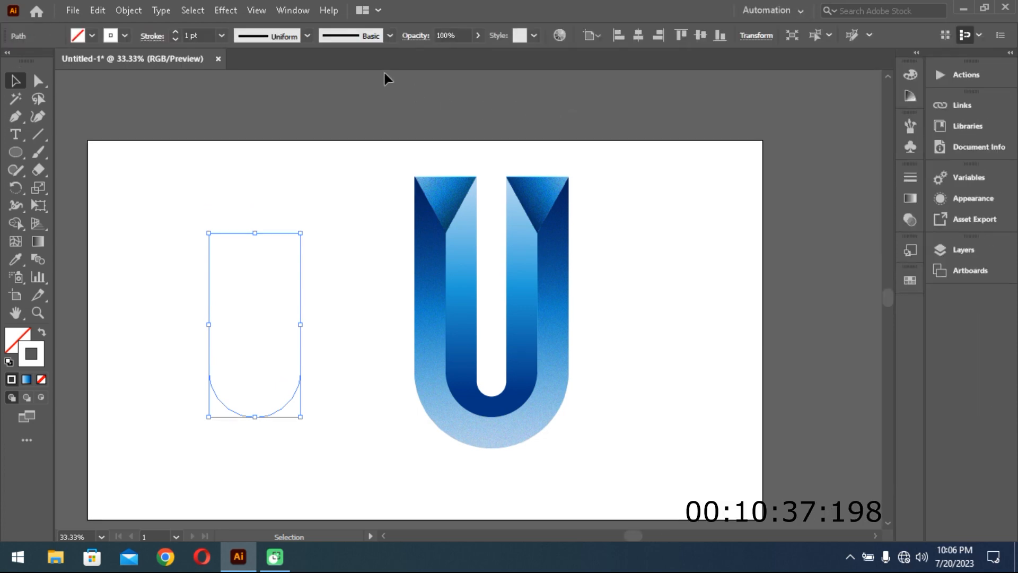
pyautogui.click(205, 36)
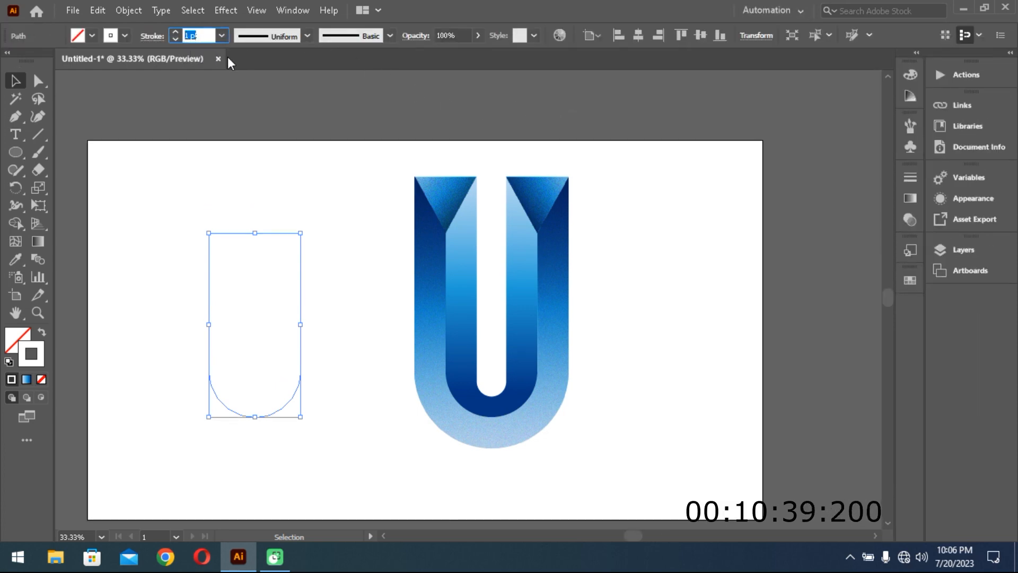
pyautogui.press('Up')
pyautogui.press('Up')
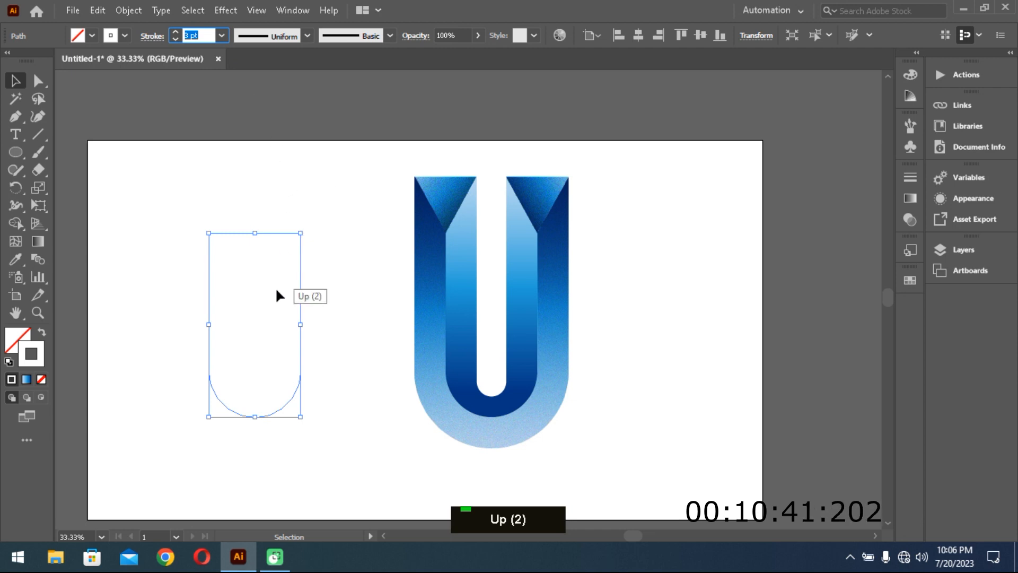
# - Move the white U outline onto the logo so it follows the inner U's outer edge
pyautogui.click(268, 321)
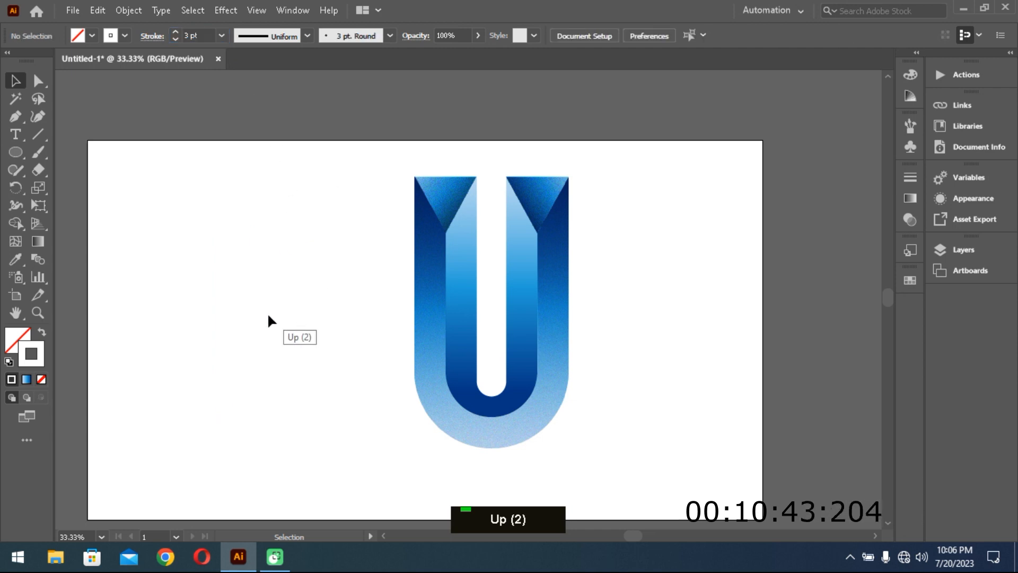
pyautogui.moveTo(159, 235)
pyautogui.mouseDown()
pyautogui.moveTo(332, 409)
pyautogui.moveTo(309, 380)
pyautogui.moveTo(448, 352)
pyautogui.moveTo(538, 355)
pyautogui.mouseUp()
pyautogui.click(672, 382)
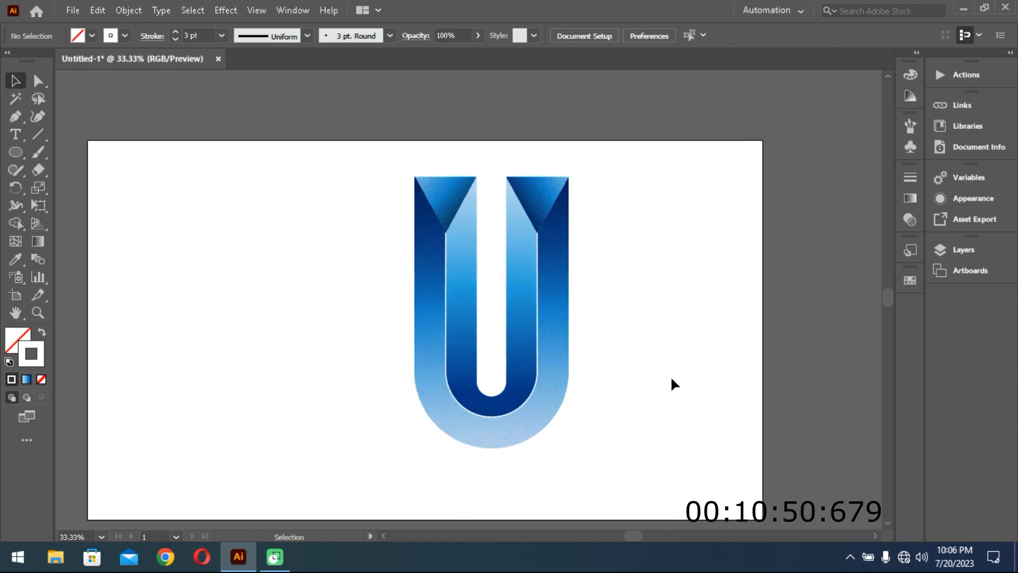
# - Apply the elliptical variable width profile, tapered at both ends, to the white U outline's stroke
pyautogui.hotkey('ctrl', 'space')
pyautogui.keyDown('ctrl'); pyautogui.click(609, 372); pyautogui.keyUp('ctrl')
pyautogui.keyDown('ctrl'); pyautogui.click(585, 366); pyautogui.keyUp('ctrl')
pyautogui.press('space')
pyautogui.moveTo(418, 330); pyautogui.dragTo(605, 394)
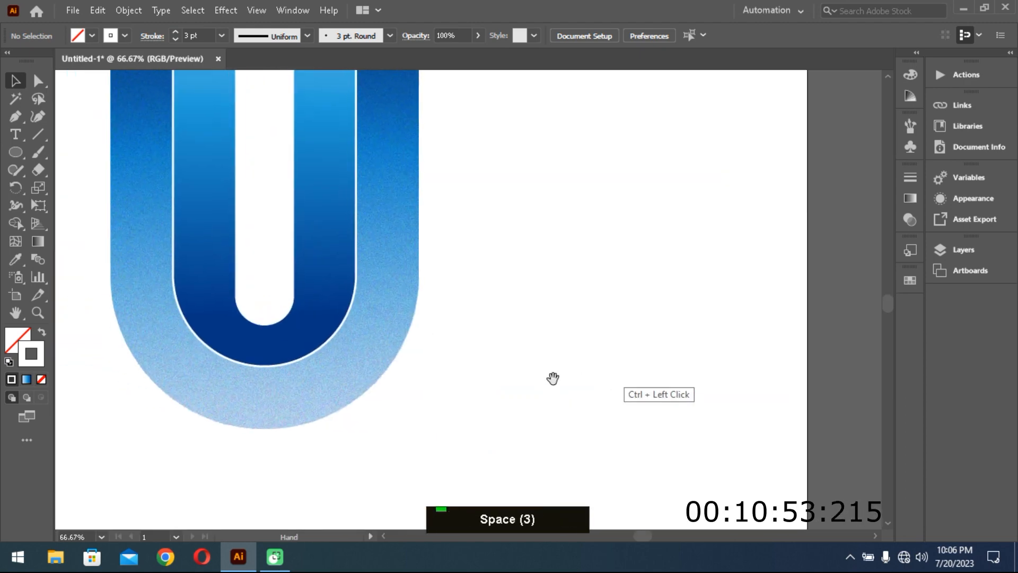
pyautogui.click(348, 301)
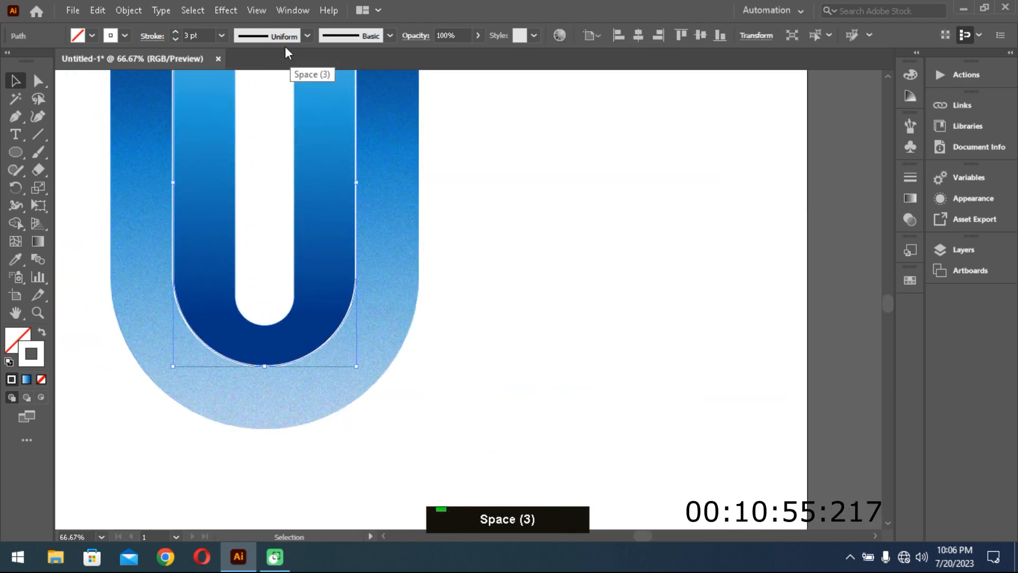
pyautogui.click(307, 35)
pyautogui.click(271, 89)
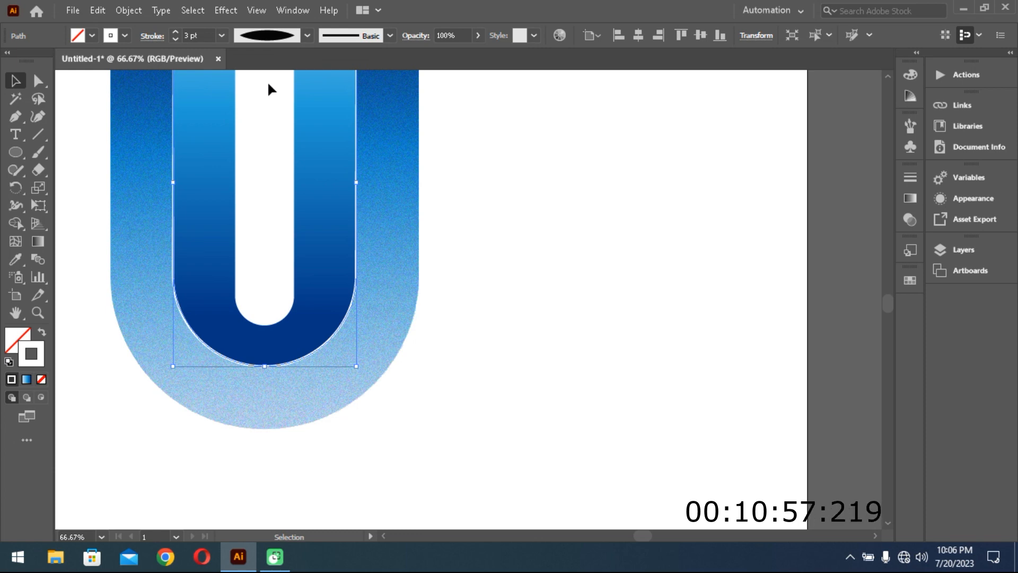
pyautogui.click(493, 316)
# - Select the whole U logo and shift it left on the artboard to free space on its right, then deselect it
pyautogui.press('space')
pyautogui.moveTo(498, 318); pyautogui.dragTo(552, 352)
pyautogui.press('ctrl')
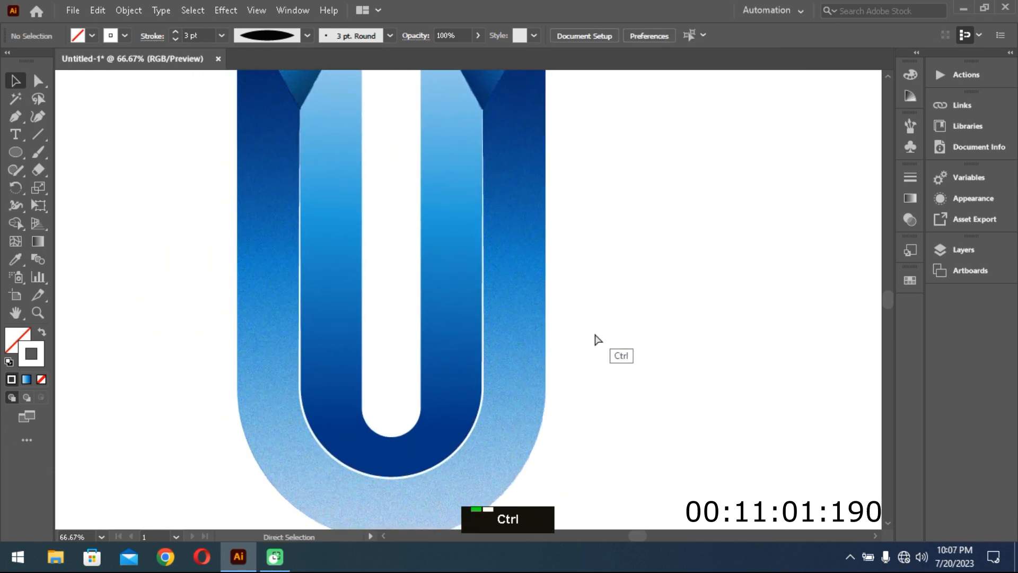
pyautogui.hotkey('ctrl', '-')
pyautogui.hotkey('ctrl', '-')
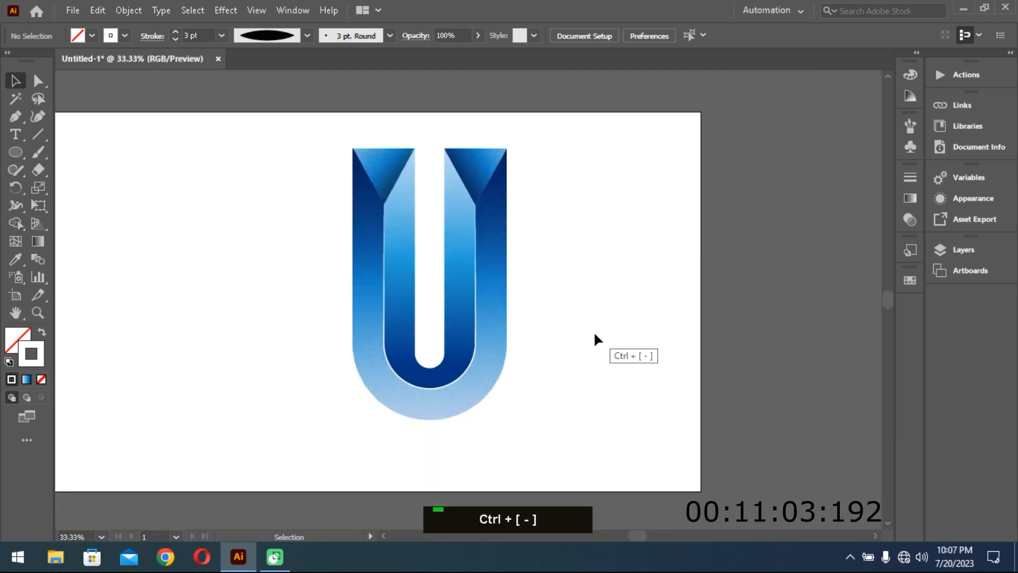
pyautogui.moveTo(591, 434); pyautogui.dragTo(244, 202)
pyautogui.moveTo(445, 404); pyautogui.dragTo(301, 411)
pyautogui.moveTo(437, 396); pyautogui.dragTo(529, 380)
pyautogui.hotkey('ctrl', 'shift', 'a')
# - Activate the Ellipse tool and set its fill to a radial black-and-white gradient, reversed so that black is at the centre
pyautogui.press('l')
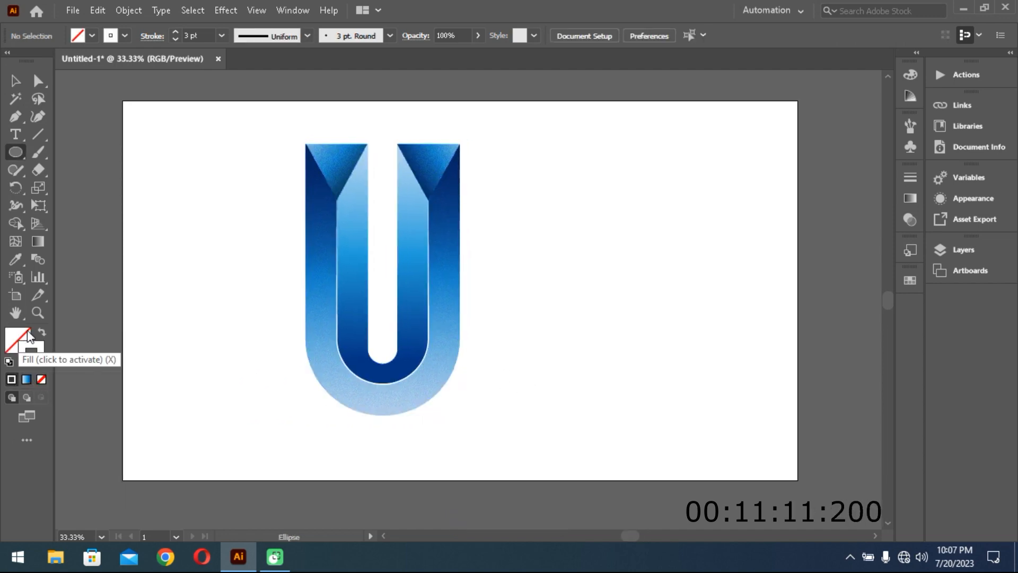
pyautogui.click(28, 336)
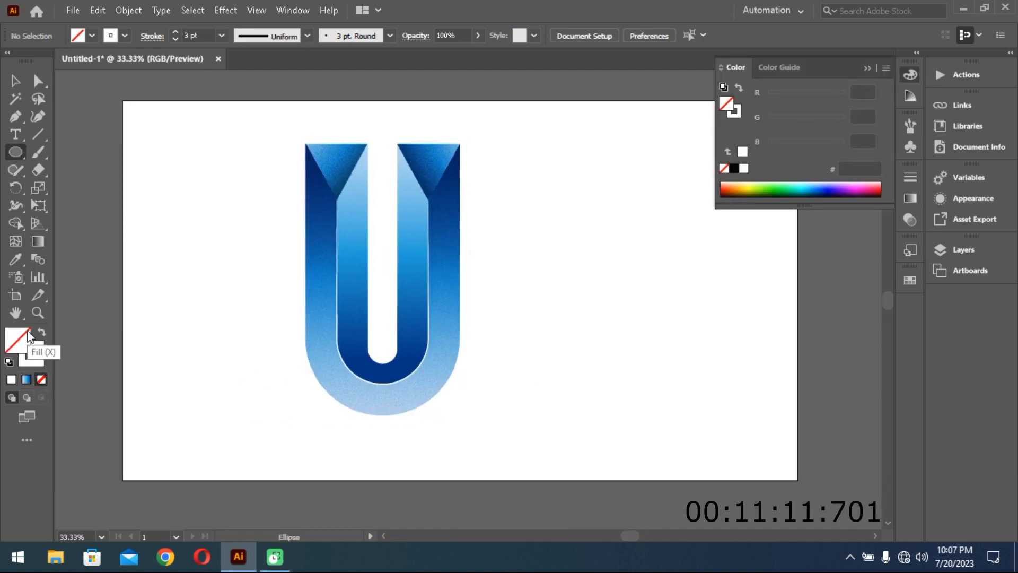
pyautogui.click(26, 379)
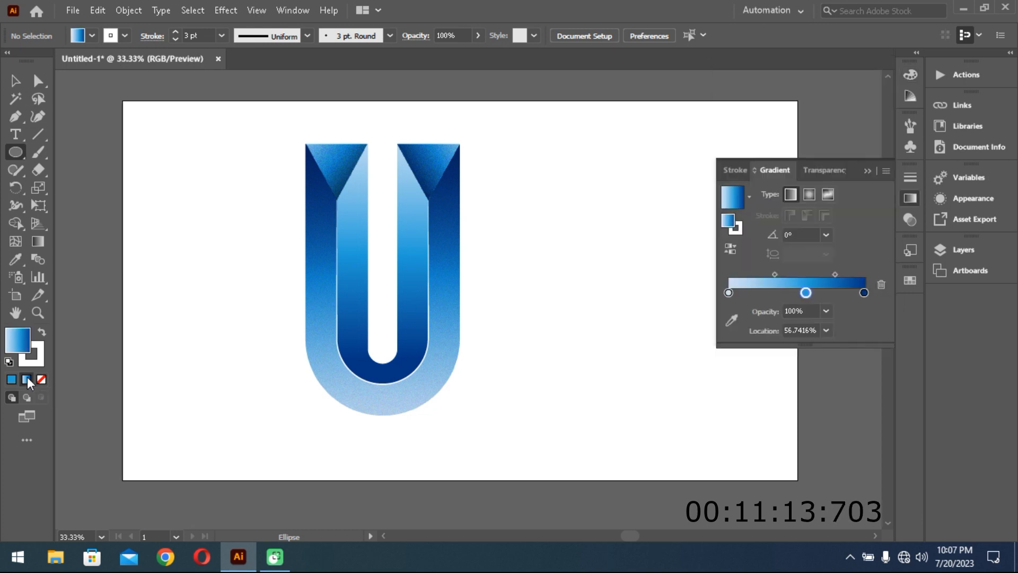
pyautogui.click(752, 201)
pyautogui.scroll(1, 689, 255)
pyautogui.click(671, 226)
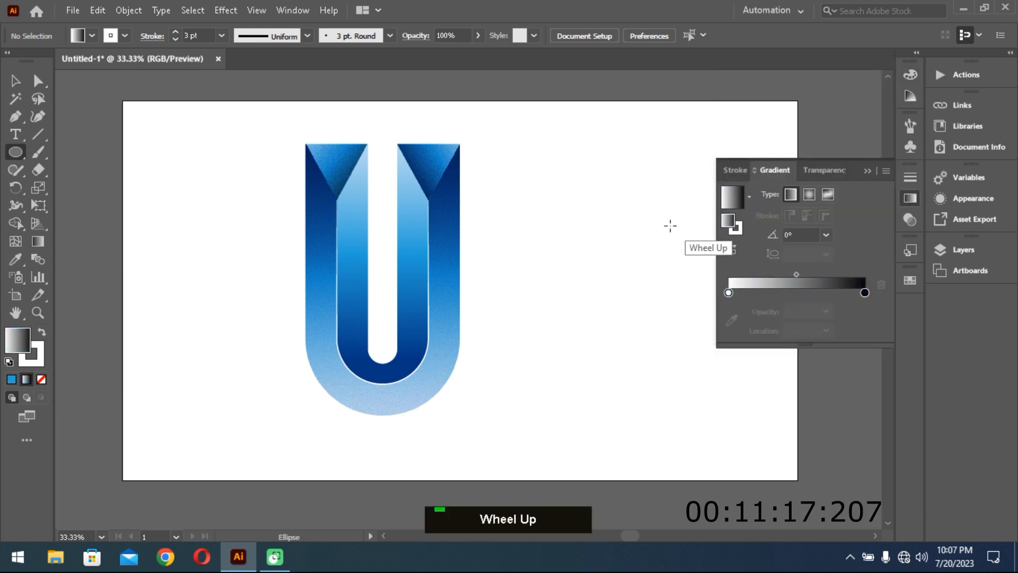
pyautogui.click(809, 195)
pyautogui.click(730, 250)
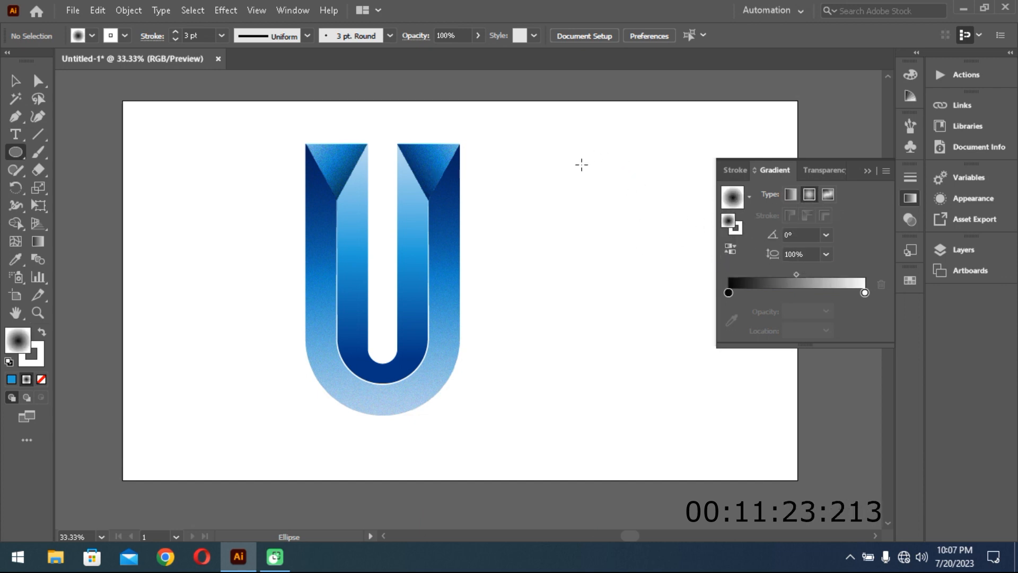
# - Draw a circle beside the logo with its gradient midpoint at about 31.8%, and flatten it into a thin ellipse
pyautogui.moveTo(596, 186)
pyautogui.mouseDown()
pyautogui.moveTo(657, 275)
pyautogui.moveTo(650, 246)
pyautogui.moveTo(665, 258)
pyautogui.mouseUp()
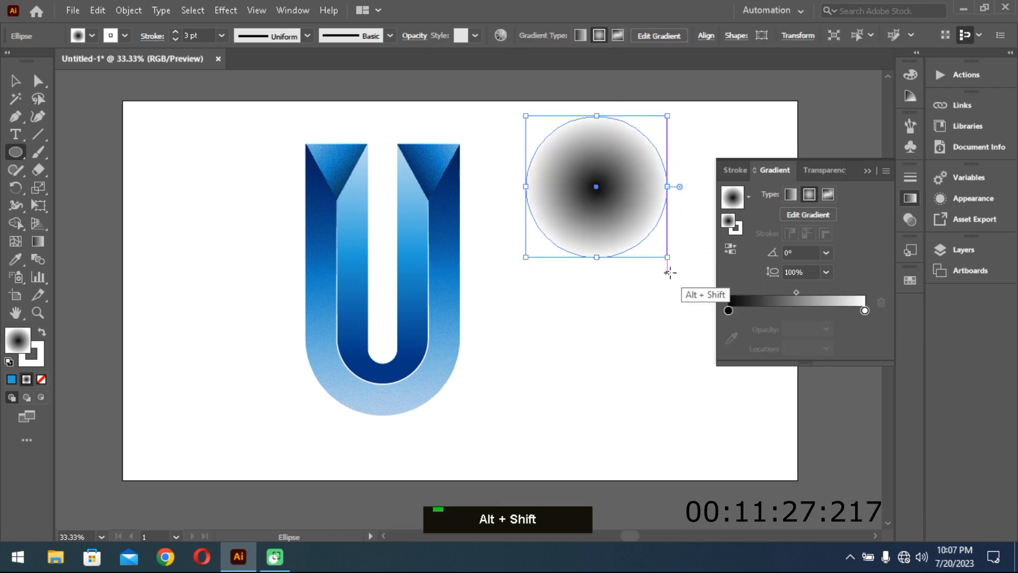
pyautogui.moveTo(796, 292); pyautogui.dragTo(772, 299)
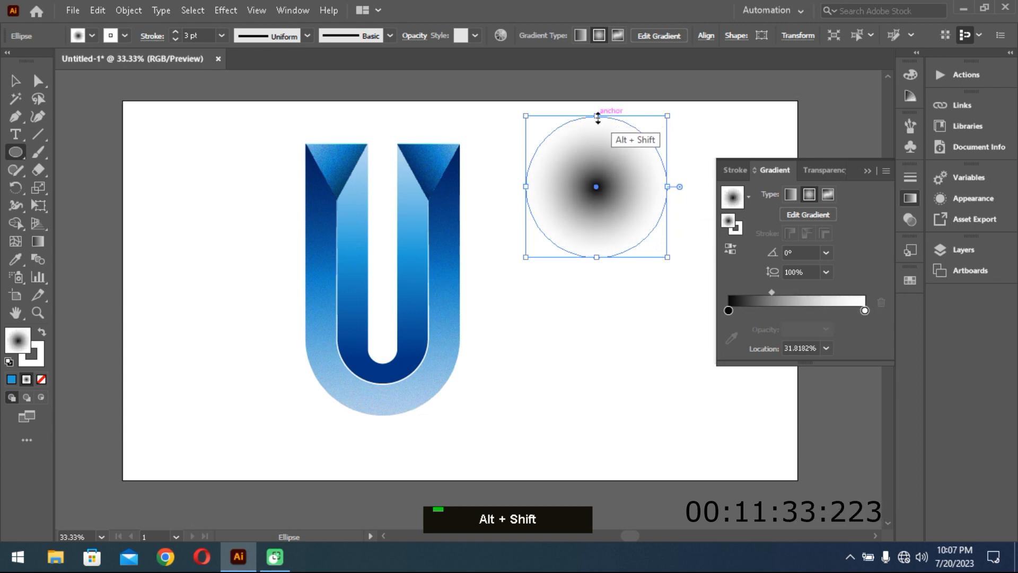
pyautogui.moveTo(598, 116); pyautogui.dragTo(602, 237)
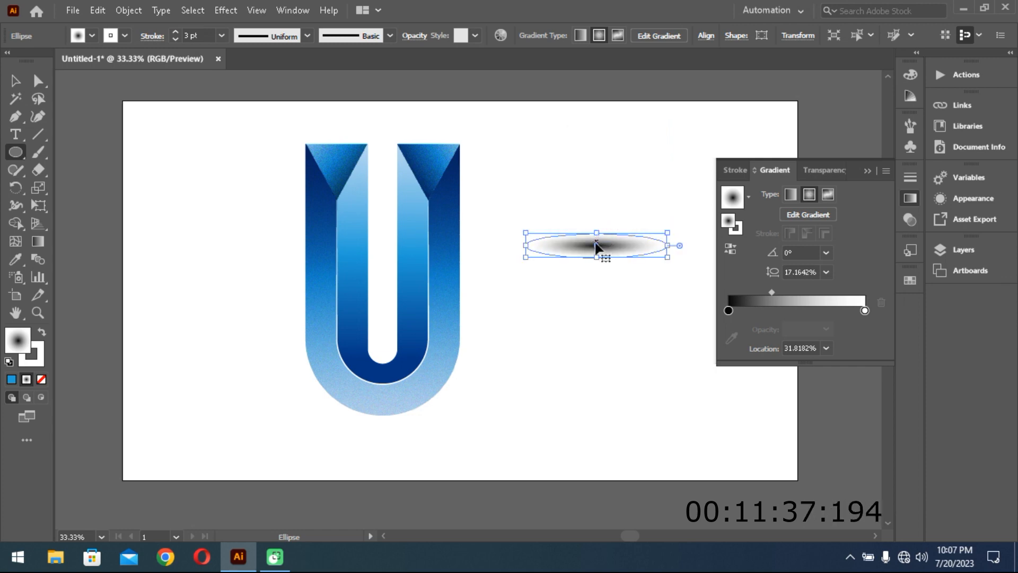
# - Centre the gradient ellipse under the U's curved base and send it to the back as a shadow
pyautogui.moveTo(596, 247); pyautogui.dragTo(379, 417)
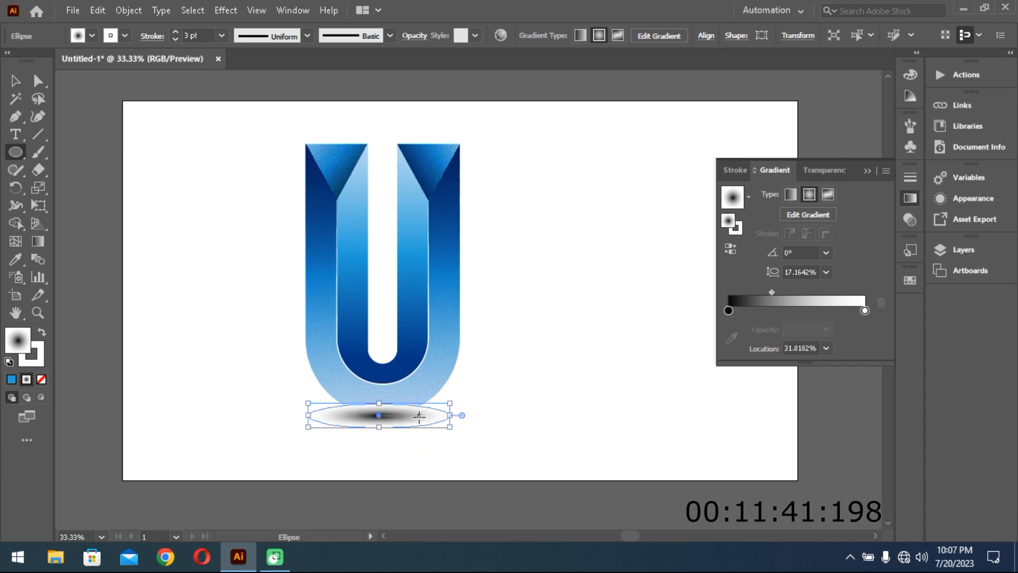
pyautogui.press('v')
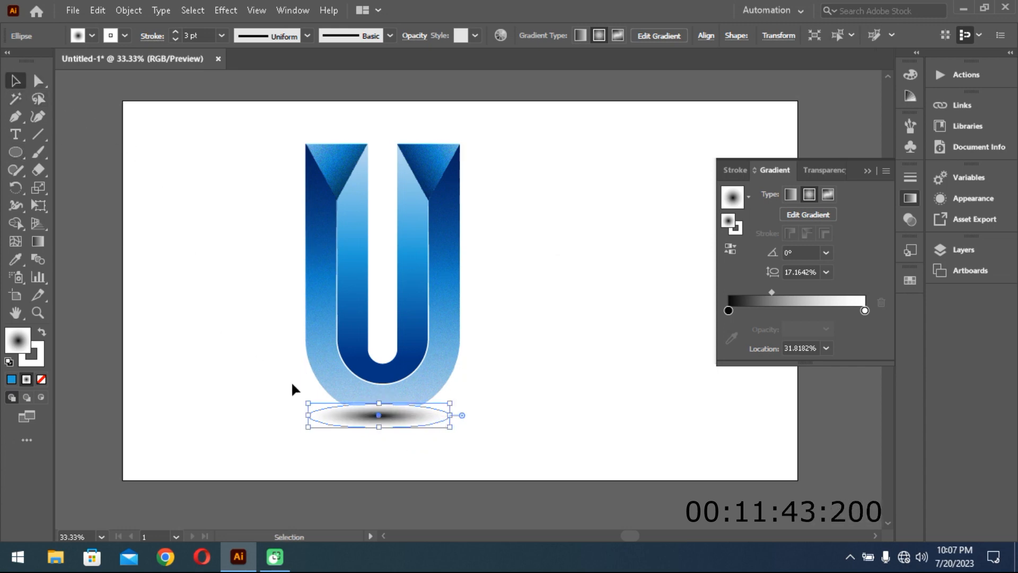
pyautogui.rightClick(415, 422)
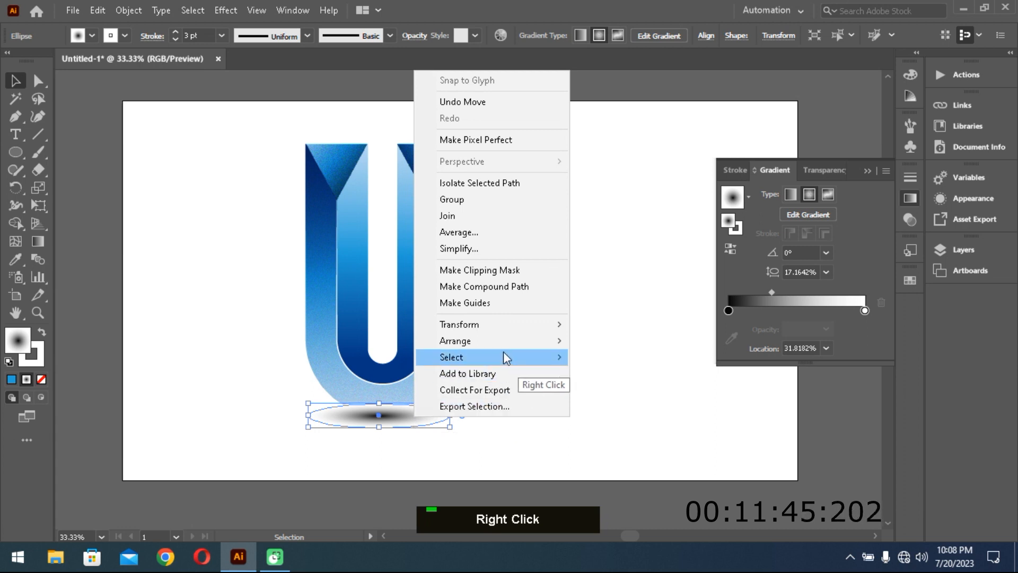
pyautogui.moveTo(504, 345)
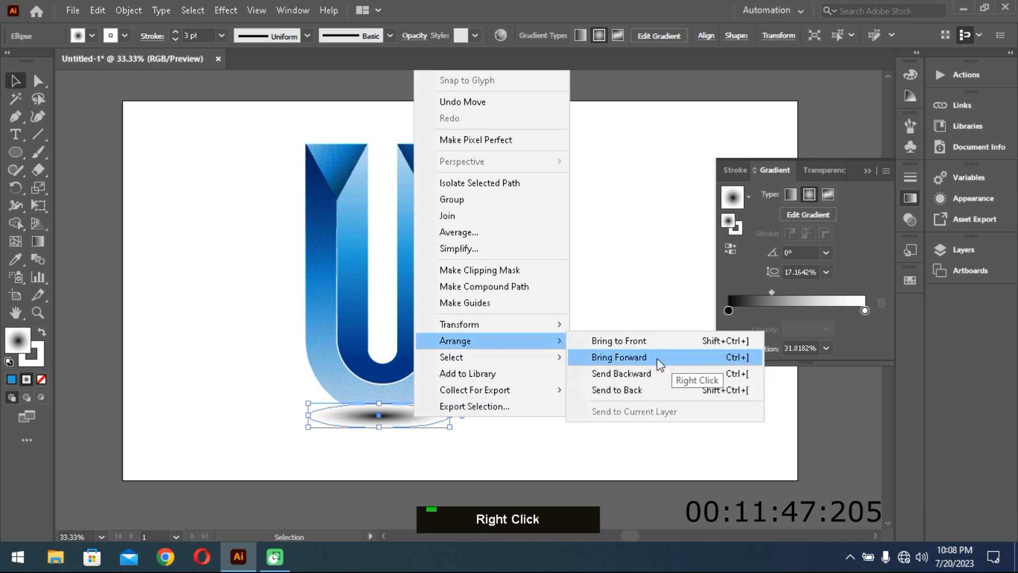
pyautogui.click(658, 390)
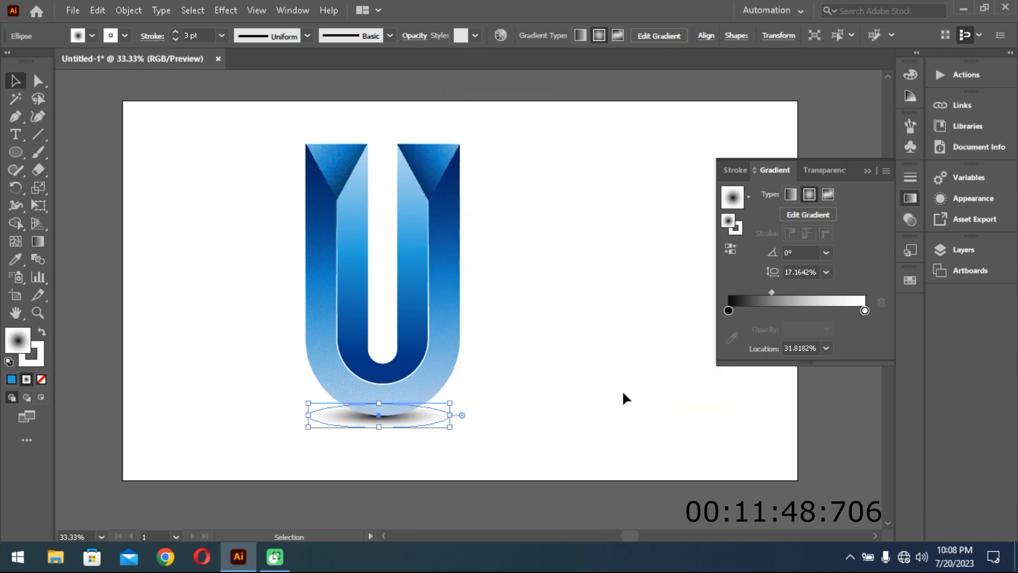
pyautogui.click(538, 409)
pyautogui.moveTo(405, 424); pyautogui.dragTo(408, 426)
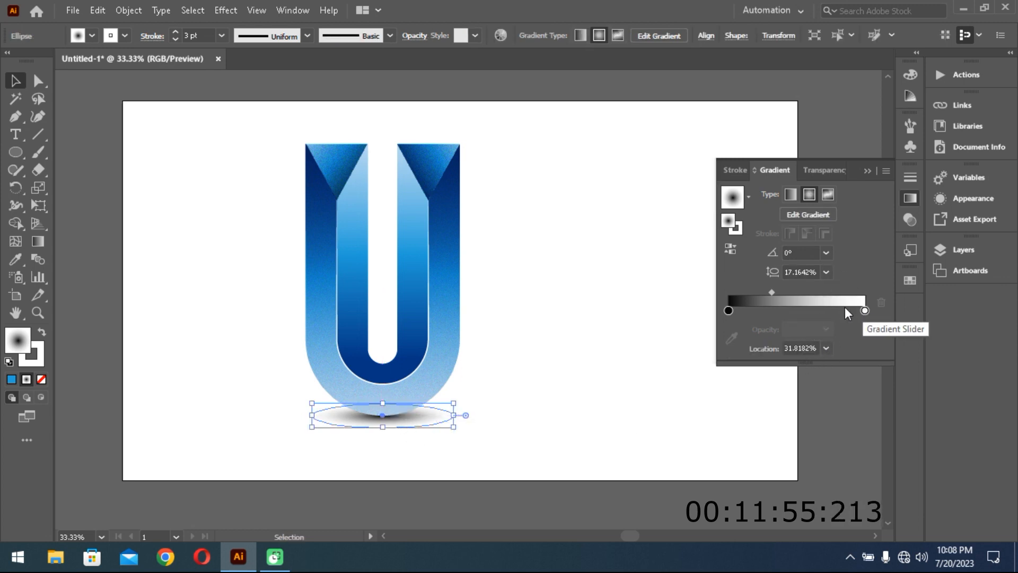
# - Tighten the shadow ellipse's gradient by setting its midpoint location to about 25.4%
pyautogui.moveTo(771, 295); pyautogui.dragTo(762, 297)
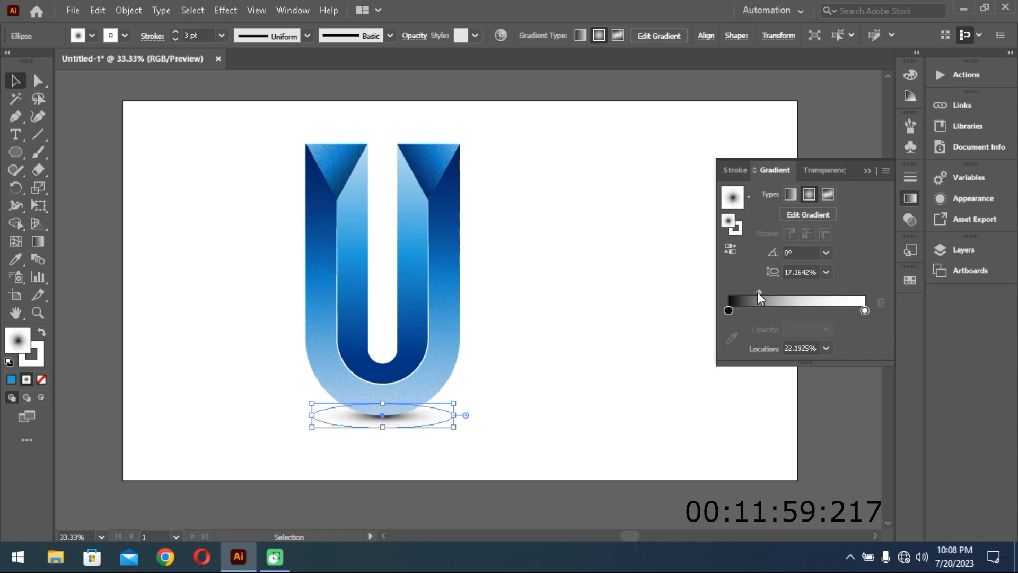
pyautogui.moveTo(760, 297); pyautogui.dragTo(762, 295)
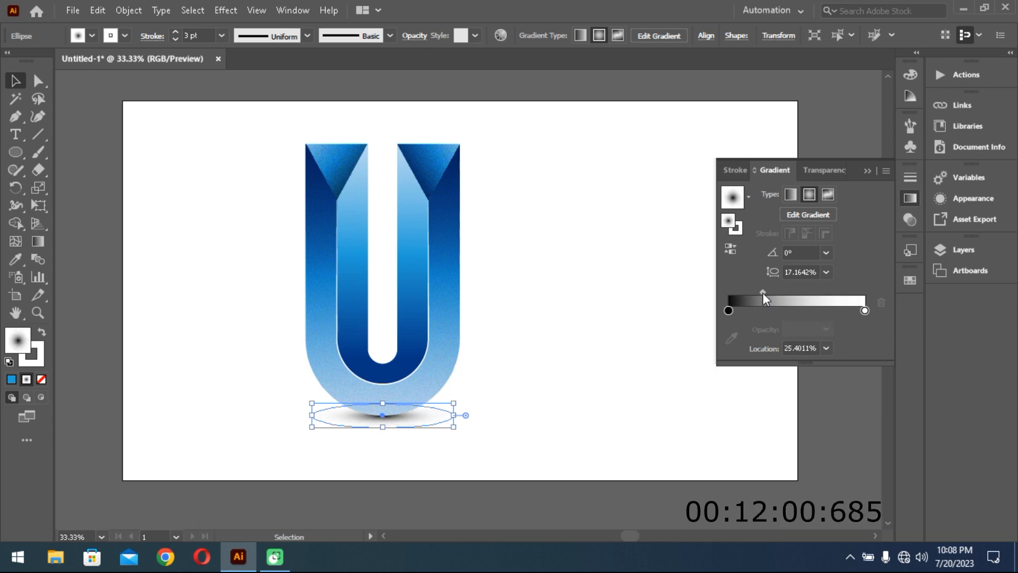
pyautogui.doubleClick(728, 310)
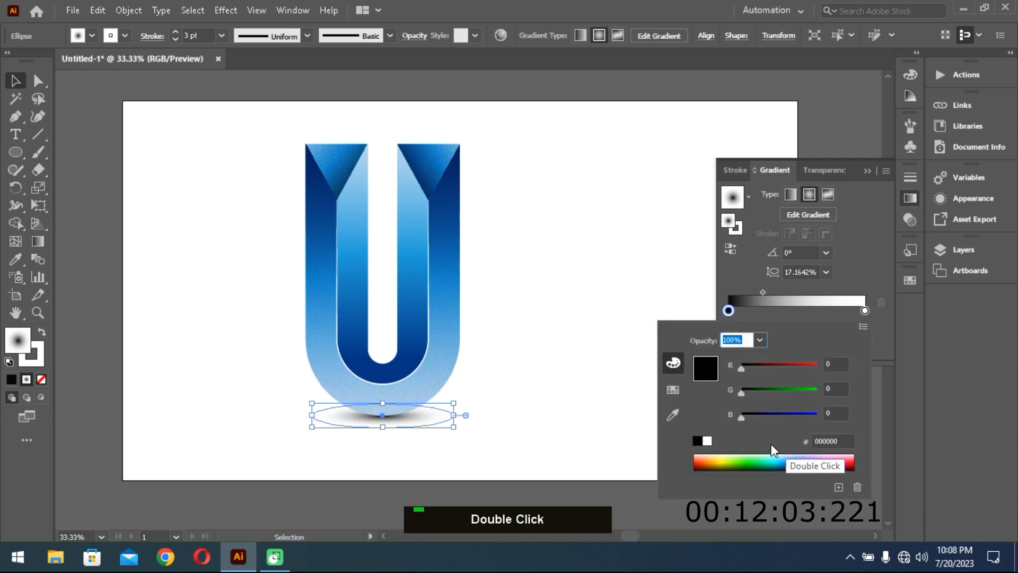
pyautogui.click(673, 390)
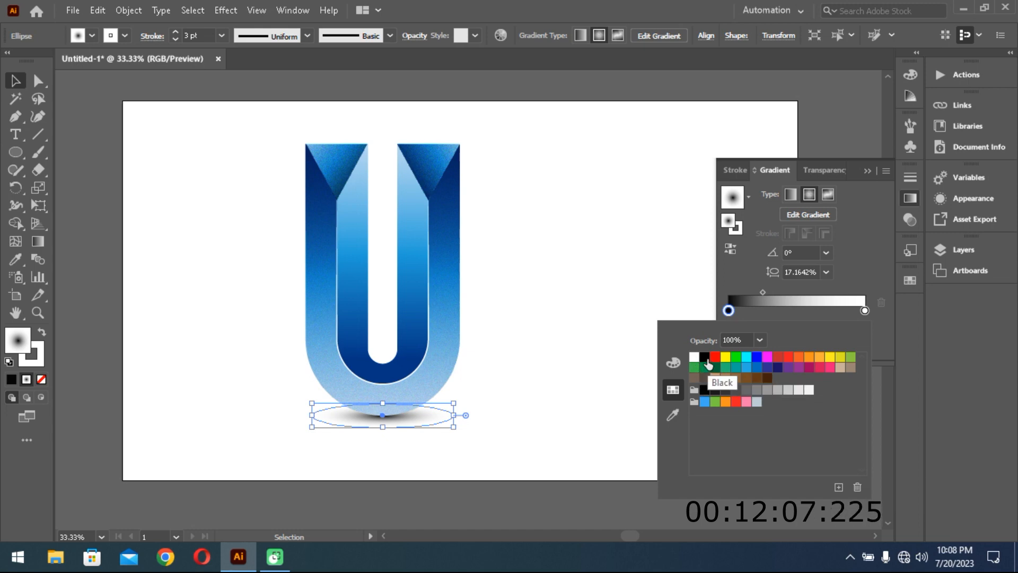
pyautogui.click(674, 365)
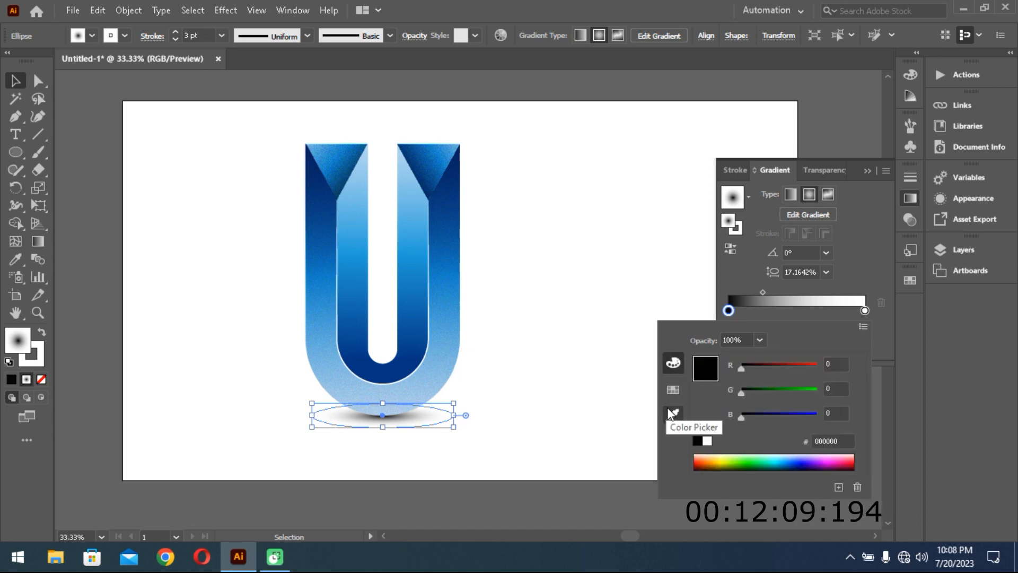
pyautogui.click(881, 272)
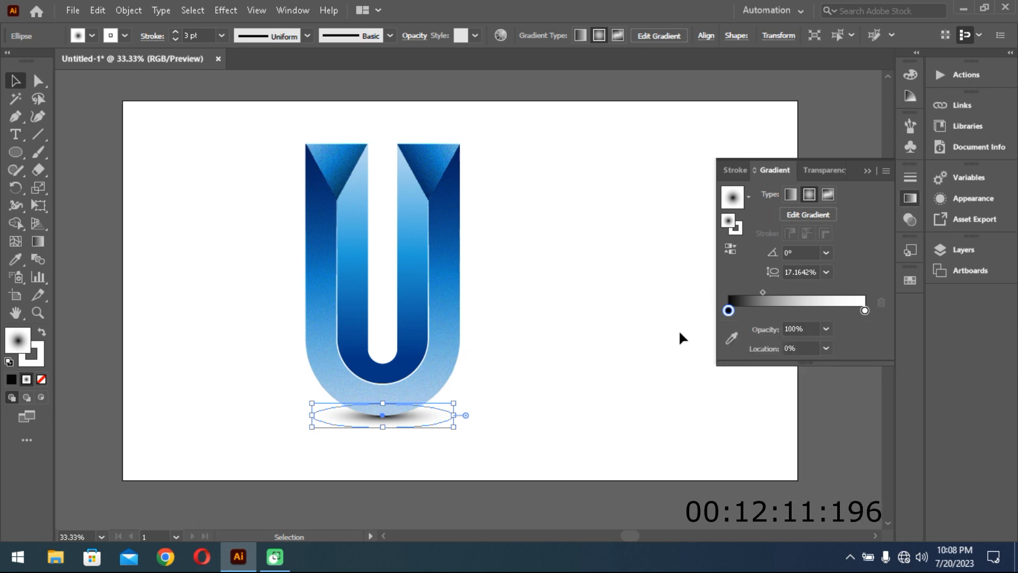
# - Select the whole U logo together with its shadow and move it horizontally to the right on the artboard
pyautogui.click(626, 325)
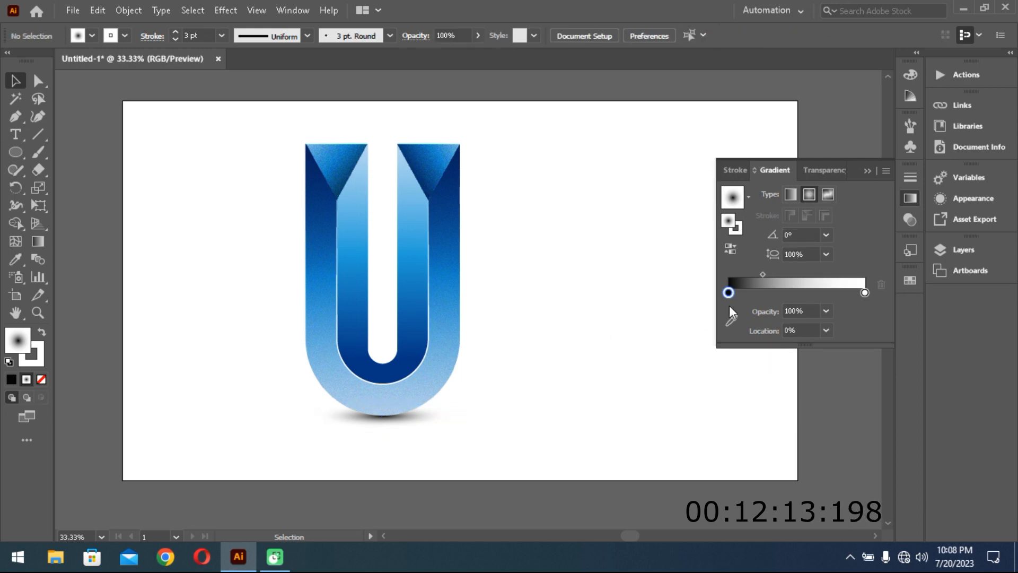
pyautogui.click(774, 258)
pyautogui.moveTo(221, 142); pyautogui.dragTo(496, 429)
pyautogui.moveTo(439, 377); pyautogui.dragTo(509, 378)
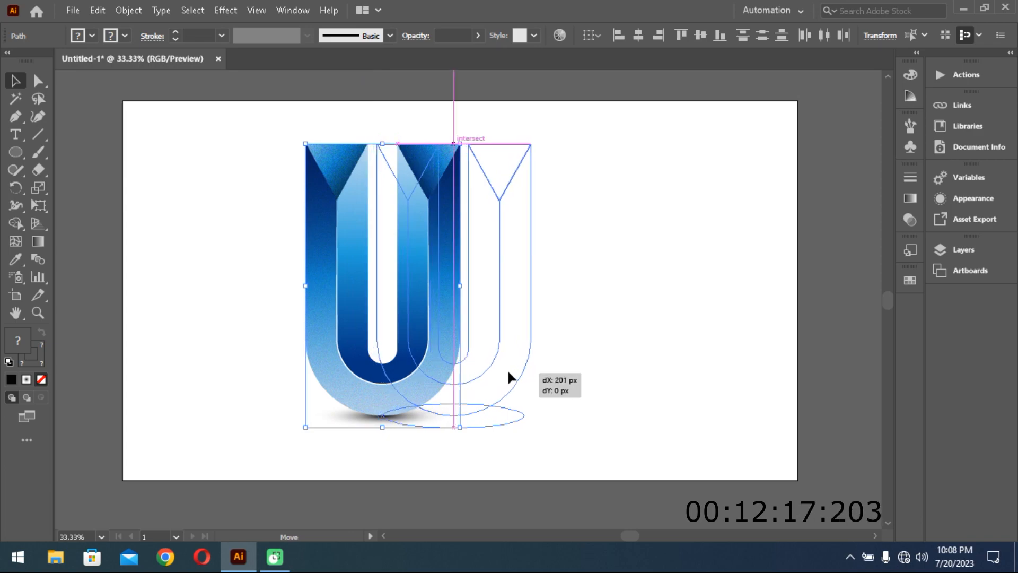